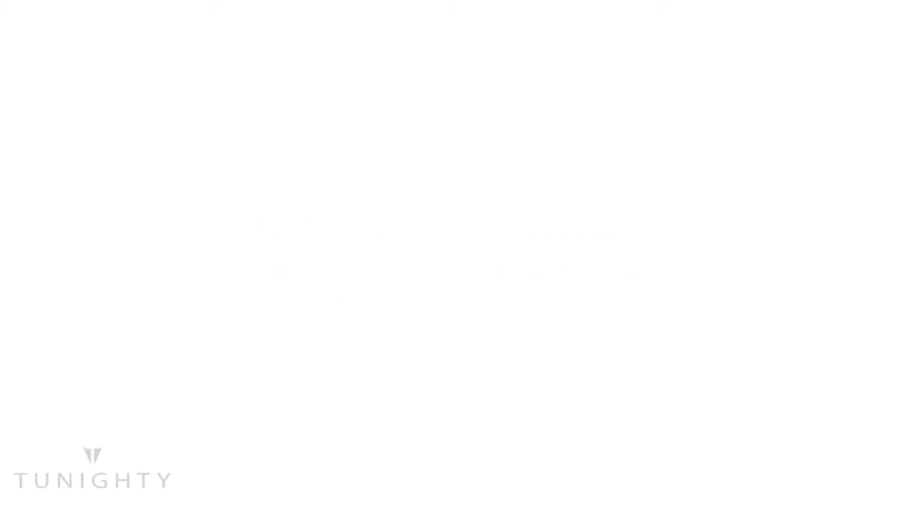
Draw a 9.87 × 13.3 mm ellipse centred on the guide intersection.
click(26, 226)
drag(411, 220, 453, 287)
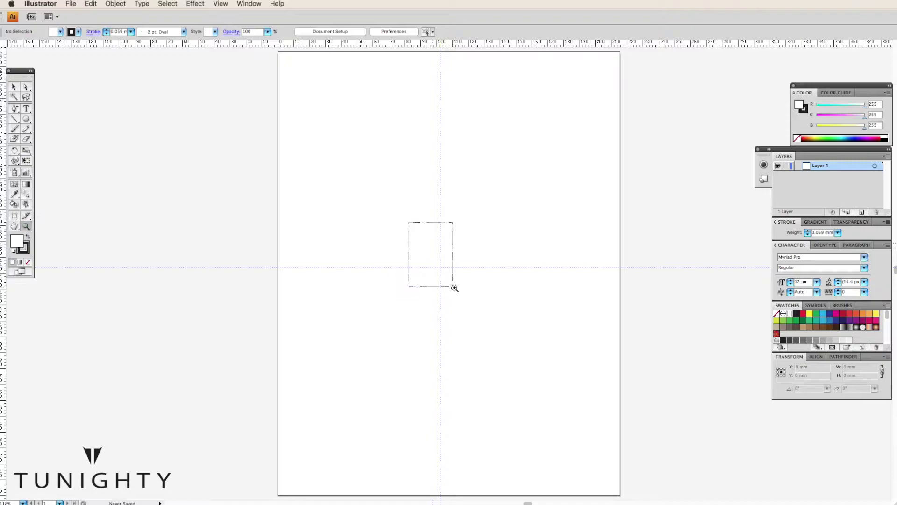
click(27, 119)
click(443, 257)
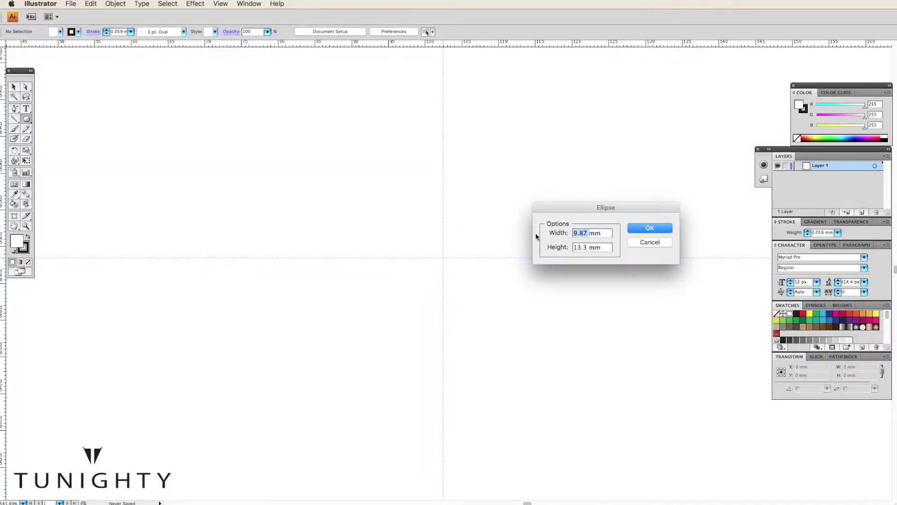
click(588, 232)
key(Return)
Offset the ellipse's path inward to create a 5.47 × 8.9 mm inner oval.
click(25, 86)
ctrl+click(363, 220)
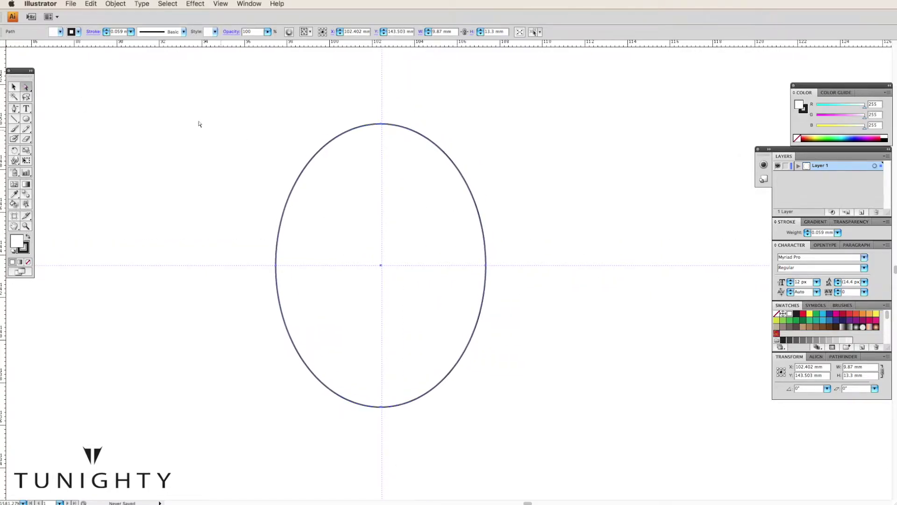
click(115, 4)
click(234, 202)
key(Return)
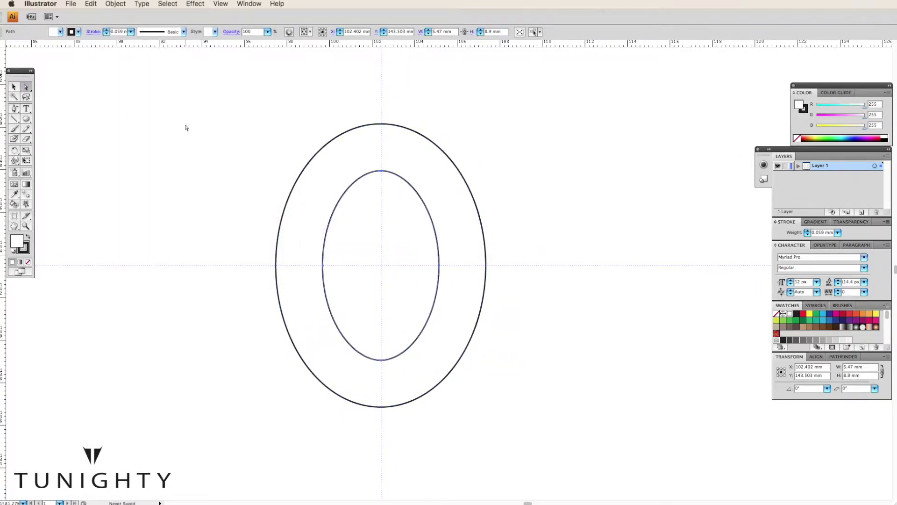
Group the two concentric ovals together as the letter O.
drag(185, 128, 523, 263)
key(ctrl+shift+F9)
key(ctrl+g)
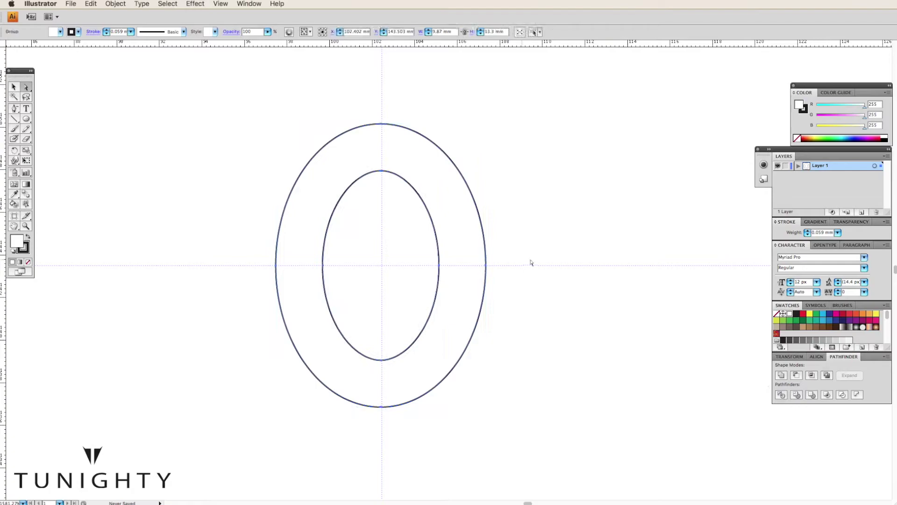
click(523, 263)
key(ctrl+equal)
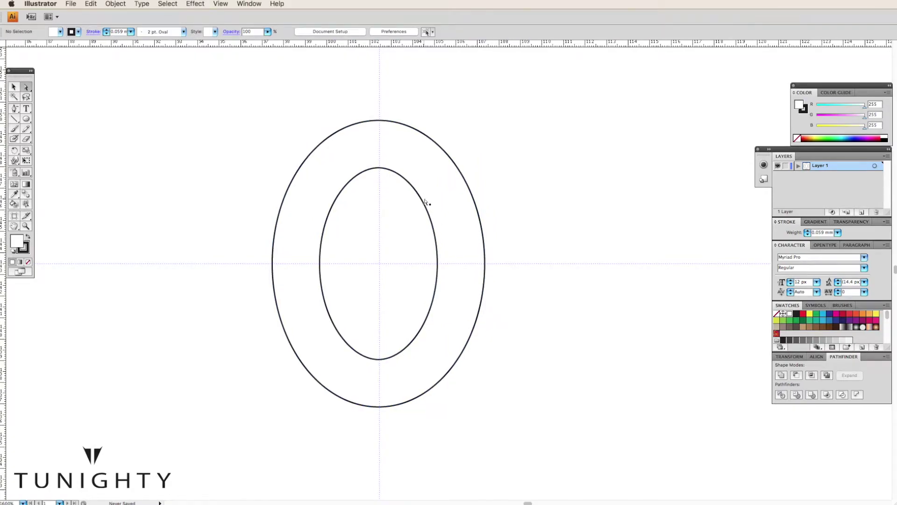
drag(26, 118, 56, 120)
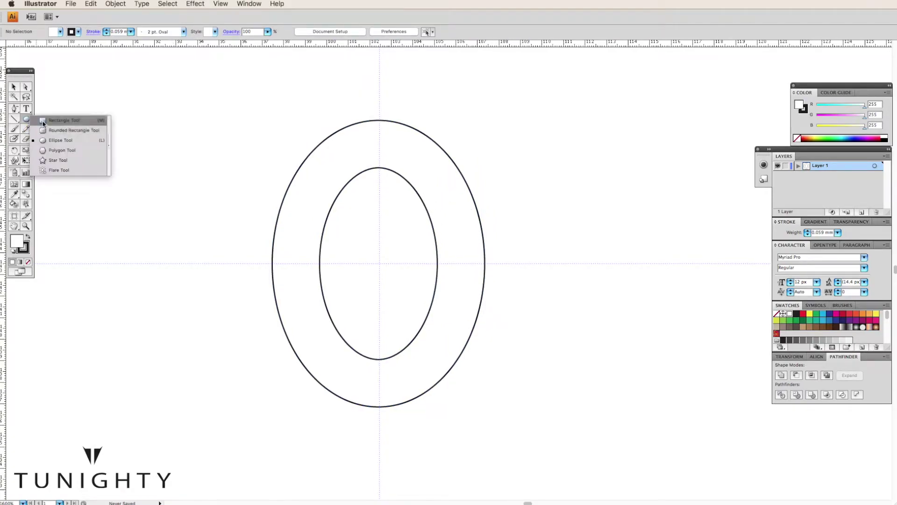
Drag guides to the top and bottom of a temporary 2 × 5.5 mm rectangle, then delete it.
click(526, 265)
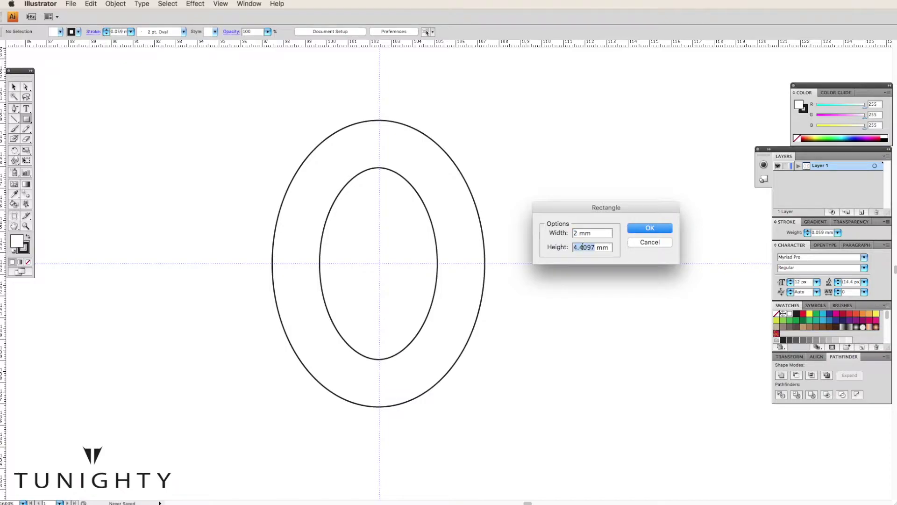
click(641, 230)
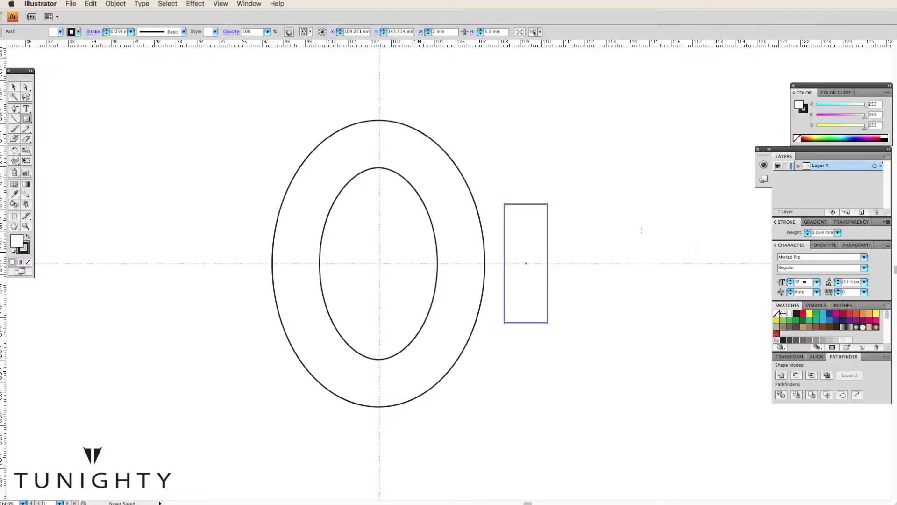
drag(565, 44, 567, 204)
drag(563, 44, 579, 322)
key(Delete)
drag(14, 108, 42, 110)
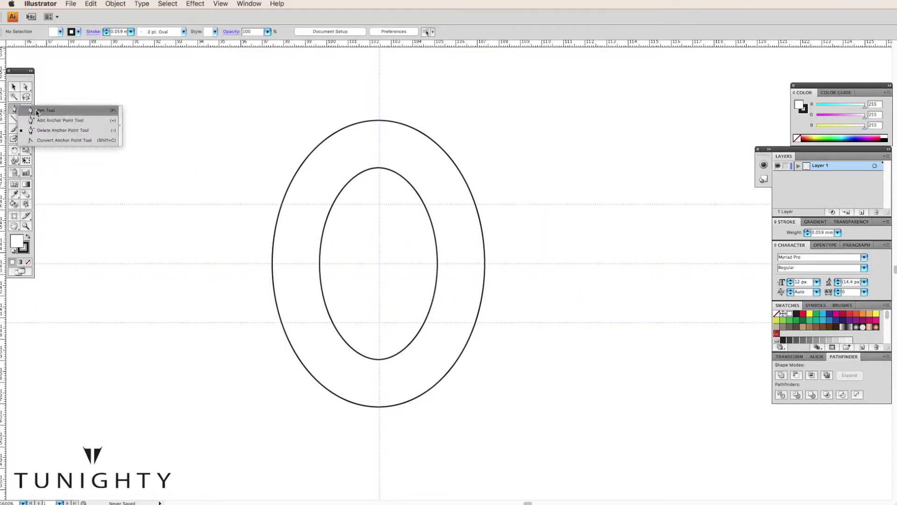
Draw a curved pen path from the outer oval's right edge to the inner oval.
click(471, 187)
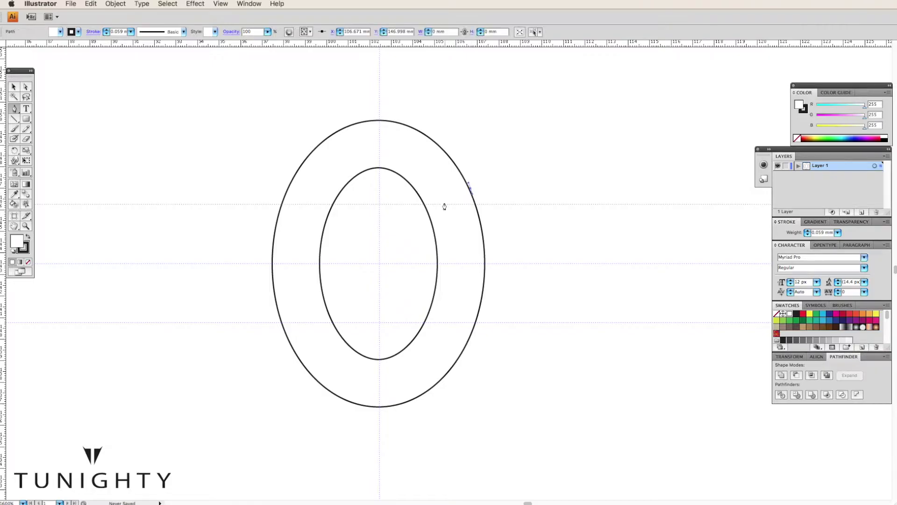
drag(404, 190, 406, 176)
key(slash)
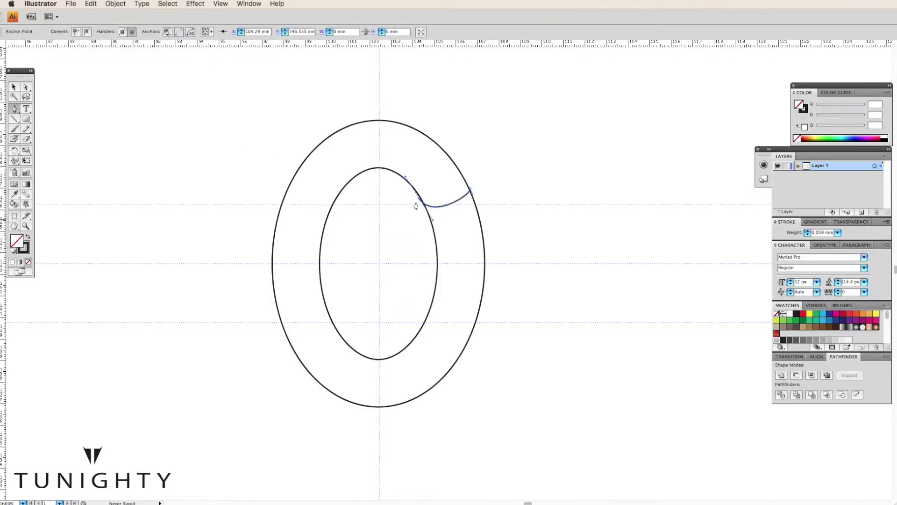
click(471, 188)
scroll(448, 201, up, 1)
drag(434, 209, 463, 220)
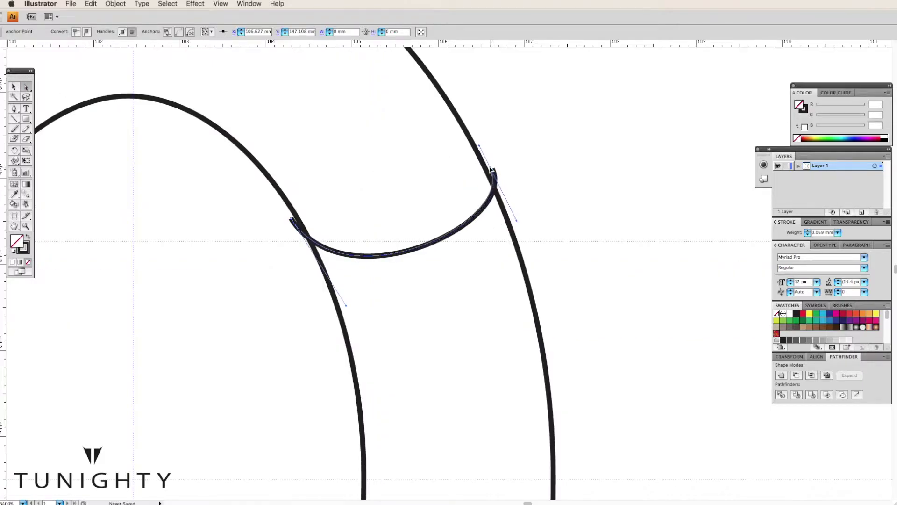
drag(444, 240, 440, 225)
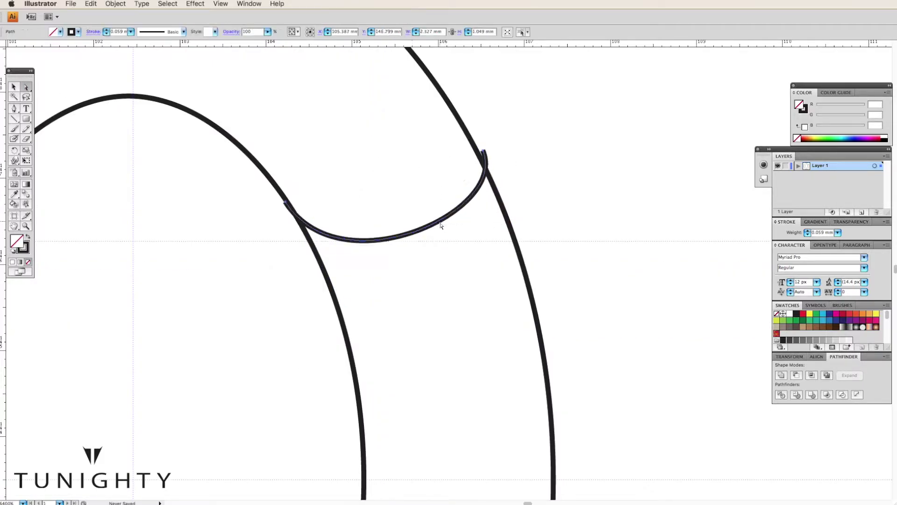
drag(286, 203, 283, 204)
drag(484, 151, 481, 148)
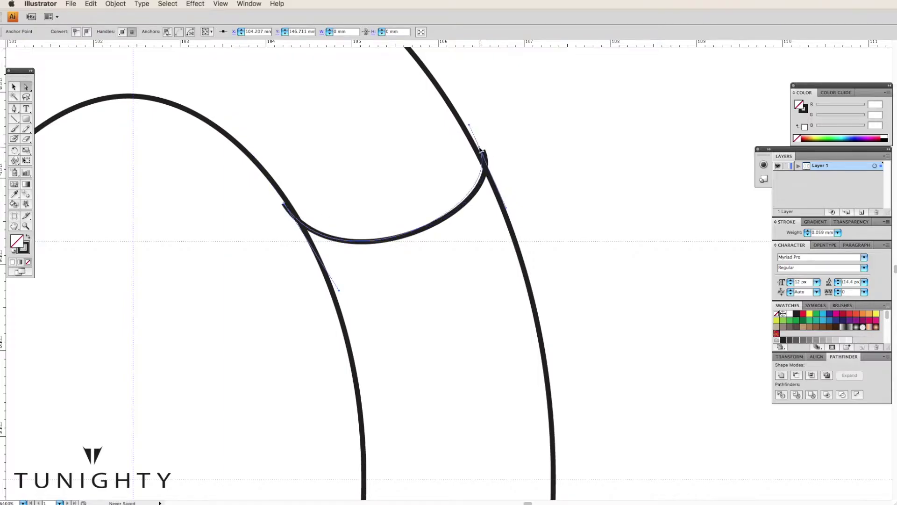
click(550, 216)
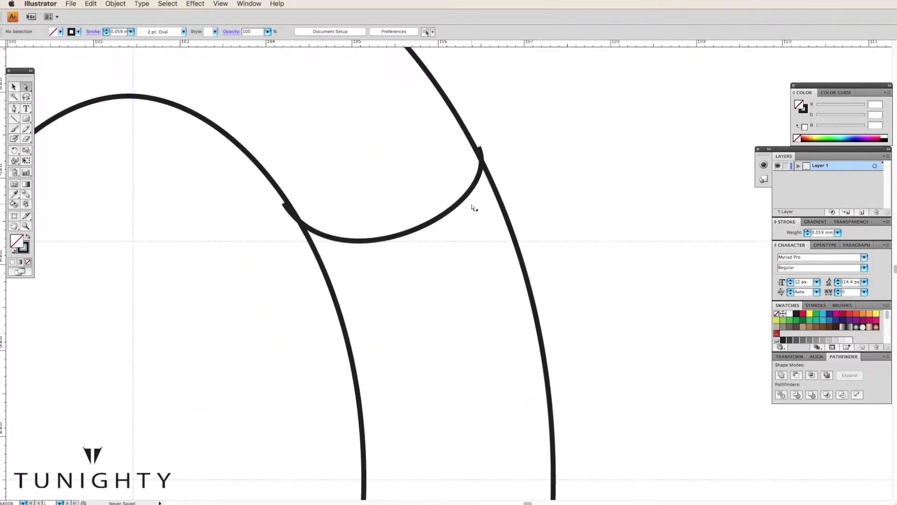
Reshape the copied lower curve's ends and handles to run parallel below the first.
click(466, 221)
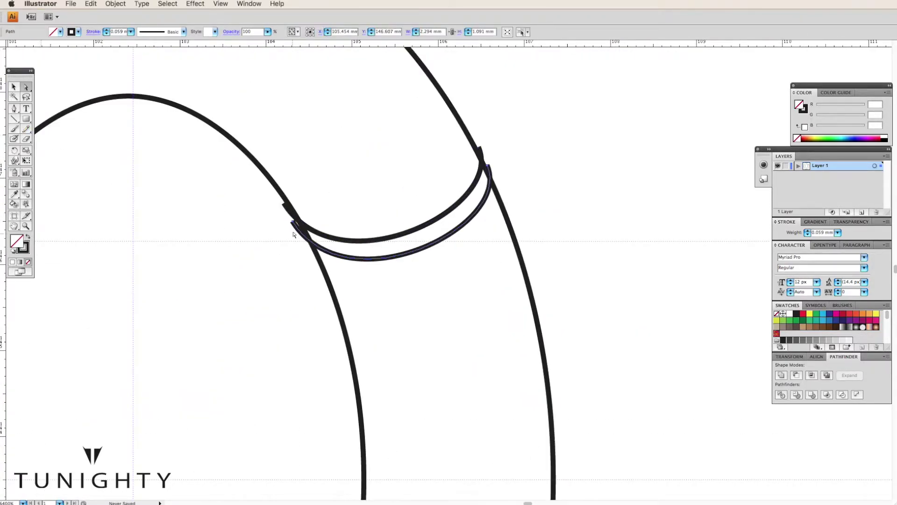
drag(296, 224, 304, 239)
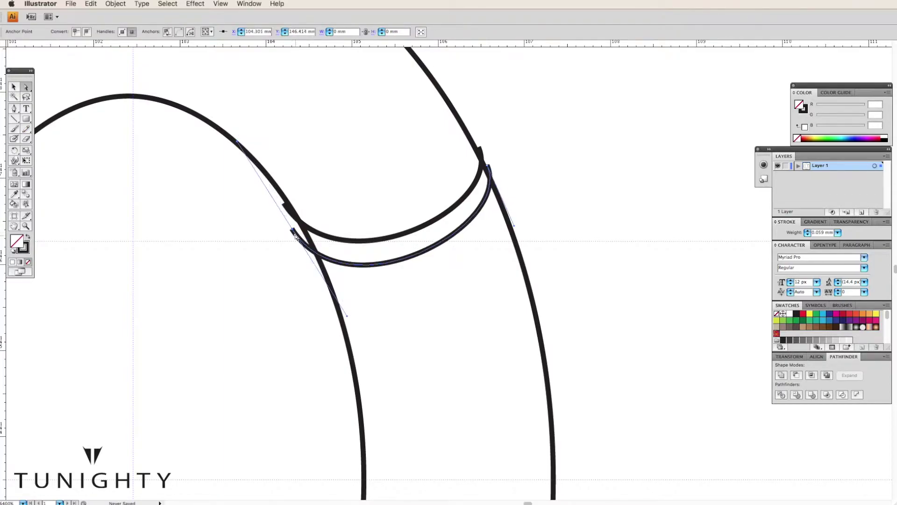
drag(359, 324, 349, 294)
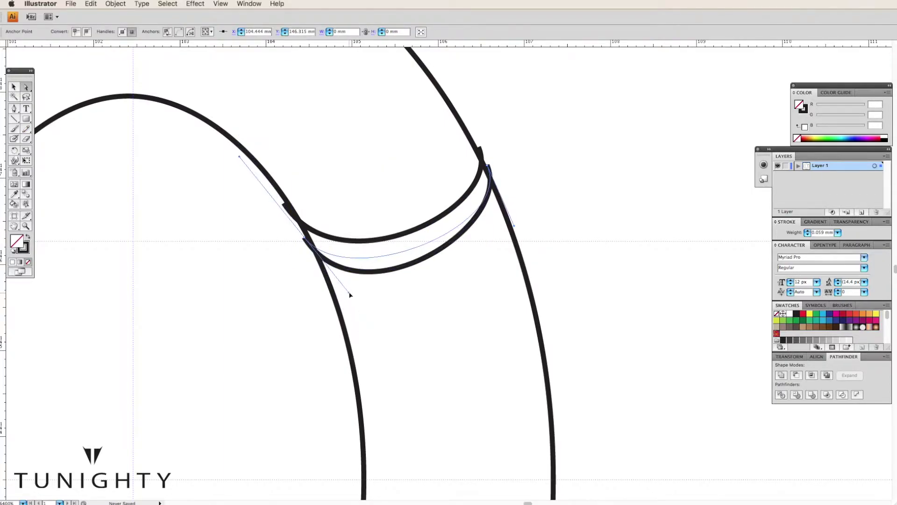
drag(349, 294, 376, 286)
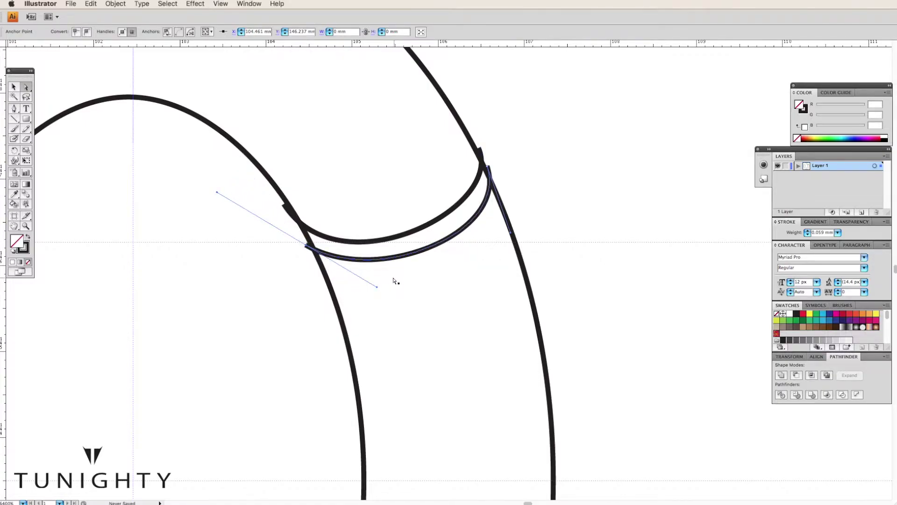
drag(510, 232, 506, 206)
mouse_move(376, 287)
mouse_down()
mouse_move(391, 294)
mouse_move(392, 283)
mouse_up()
drag(506, 205, 514, 218)
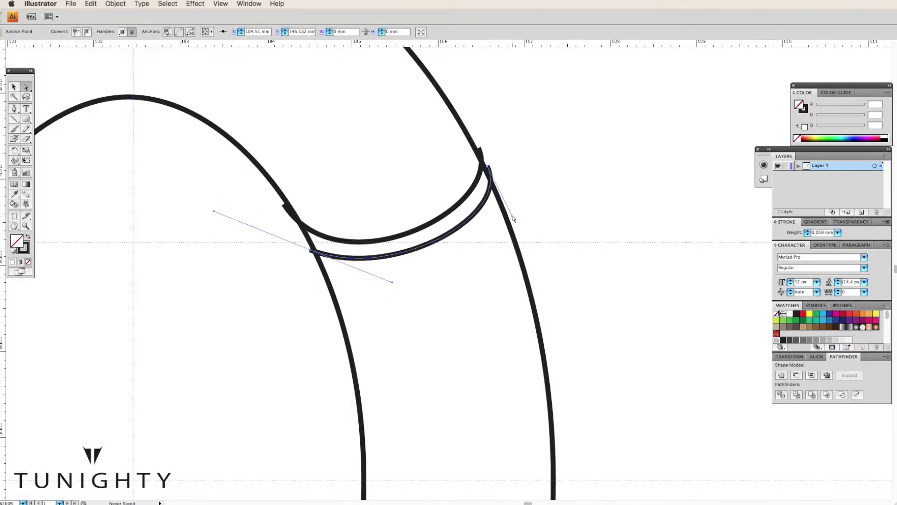
drag(311, 251, 313, 256)
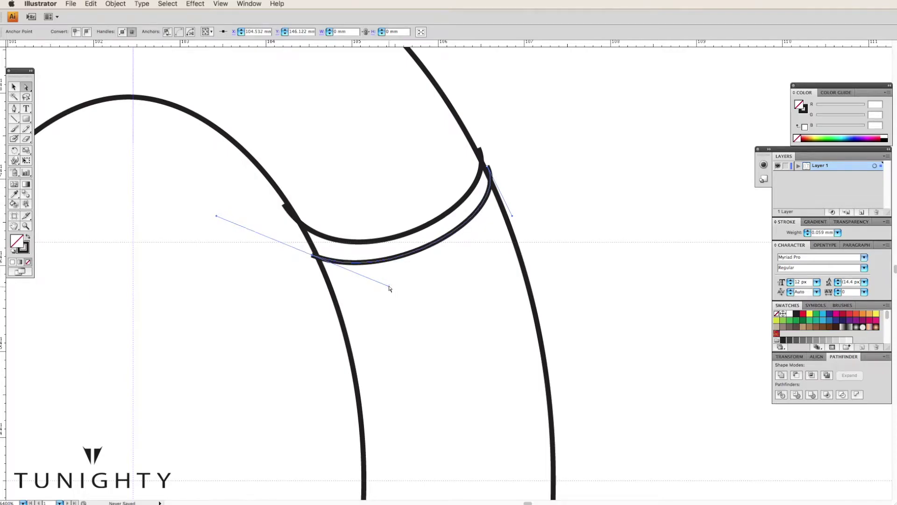
drag(391, 286, 383, 281)
click(539, 241)
scroll(537, 238, down, 1)
scroll(500, 296, down, 1)
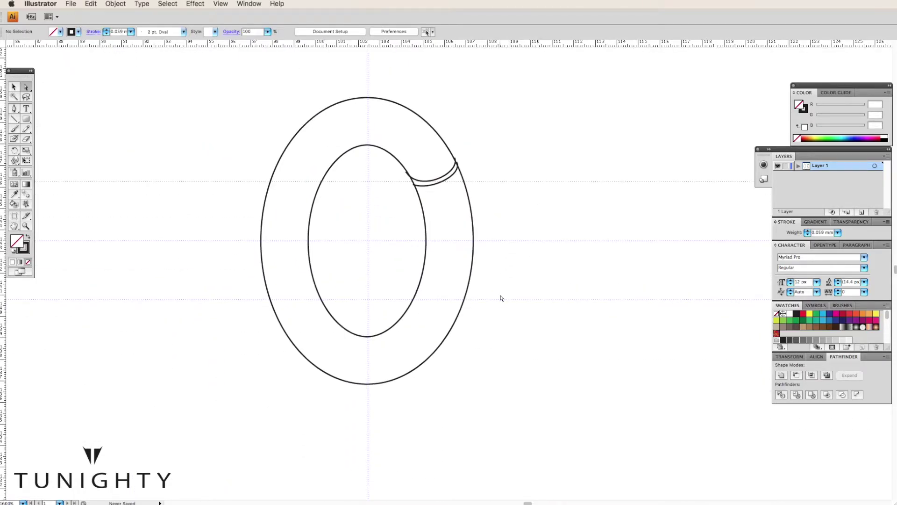
Draw a straight line across the O's lower right and duplicate it just above.
scroll(500, 296, up, 1)
key(p)
click(480, 325)
click(351, 358)
click(27, 90)
click(491, 340)
drag(477, 325, 480, 319)
Divide the O along the band lines with Pathfinder and delete the overhanging segments.
scroll(501, 346, down, 1)
mouse_move(500, 379)
mouse_down()
mouse_move(467, 362)
mouse_move(393, 159)
mouse_up()
click(781, 395)
click(584, 314)
click(395, 168)
key(Delete)
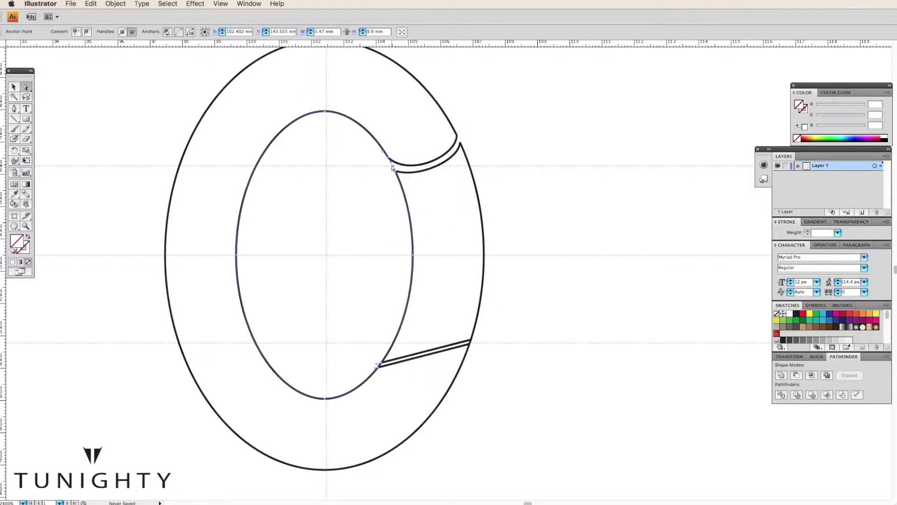
scroll(465, 229, up, 2)
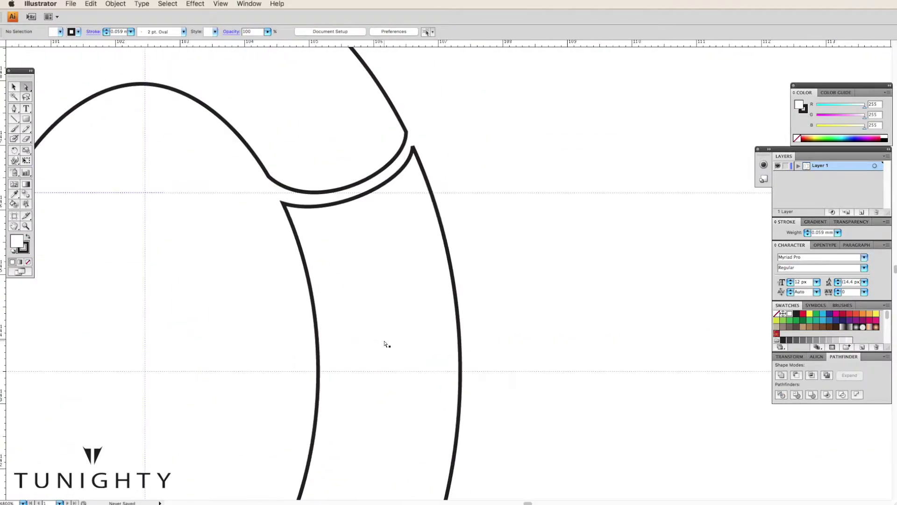
Round the top-left corner of the right-hand strip at the upper band cut.
scroll(385, 344, up, 1)
click(14, 108)
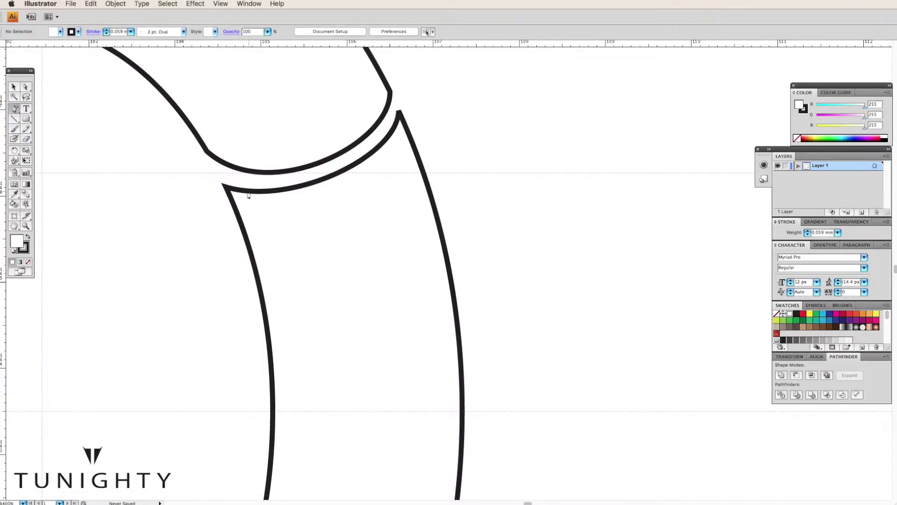
click(249, 195)
click(232, 194)
drag(14, 109, 47, 138)
drag(233, 196, 248, 192)
key(a)
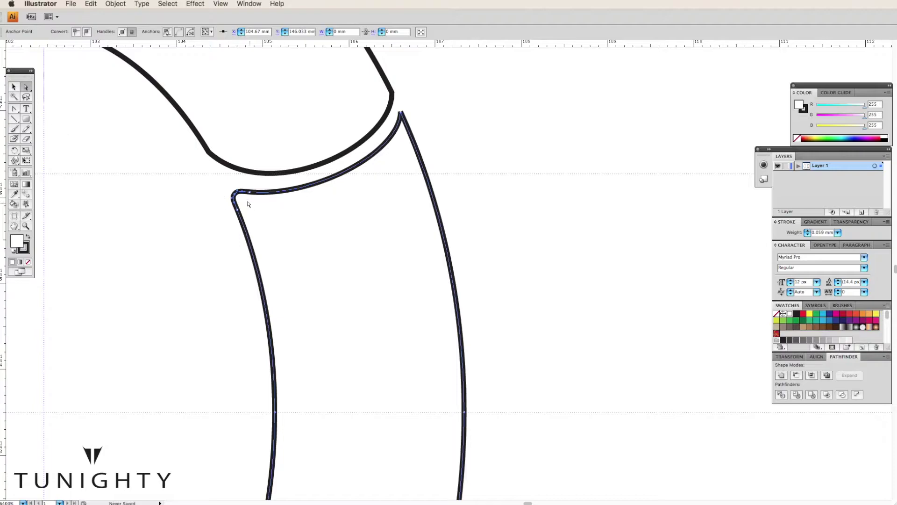
click(196, 185)
Adjust the strip's upper-right corner point, moving it down slightly.
click(243, 192)
drag(14, 109, 47, 138)
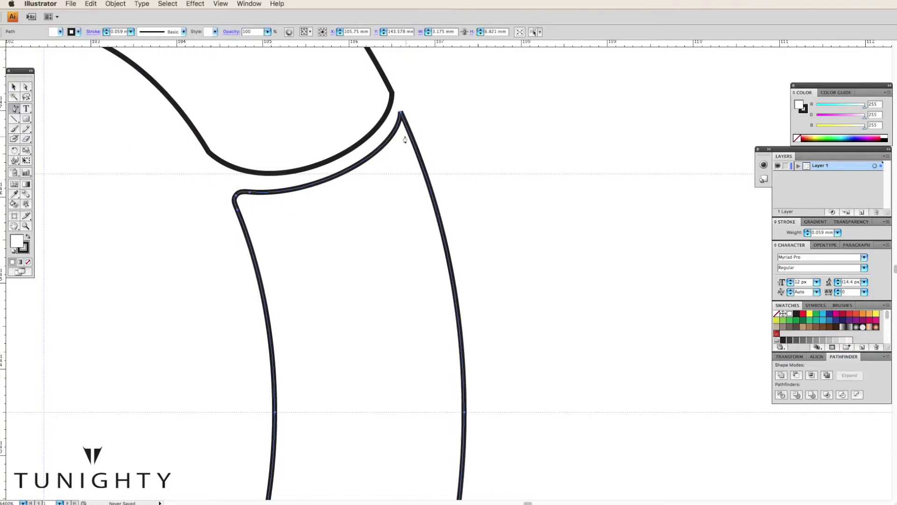
click(410, 139)
click(26, 87)
drag(400, 113, 402, 123)
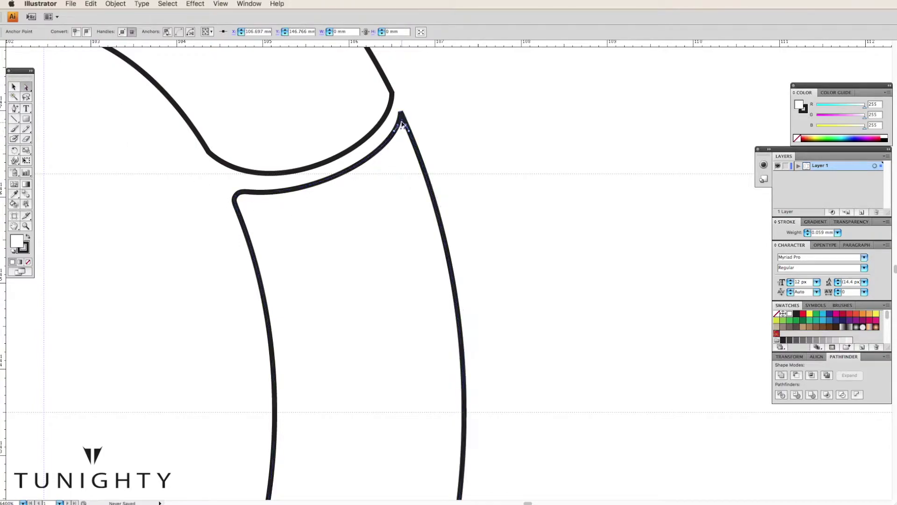
drag(14, 109, 47, 138)
click(405, 125)
key(a)
Move and round the lower-left corner of the strip above the lower band.
click(446, 146)
scroll(356, 271, down, 5)
drag(14, 108, 42, 120)
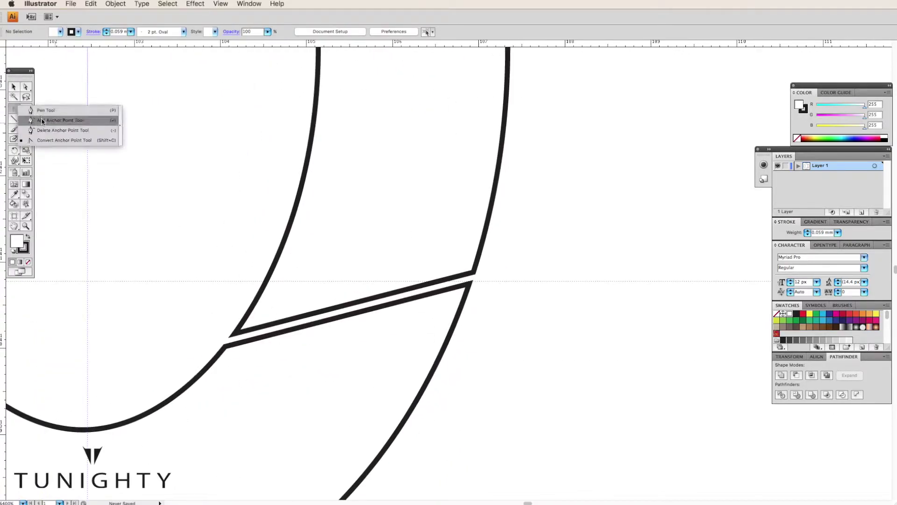
click(263, 326)
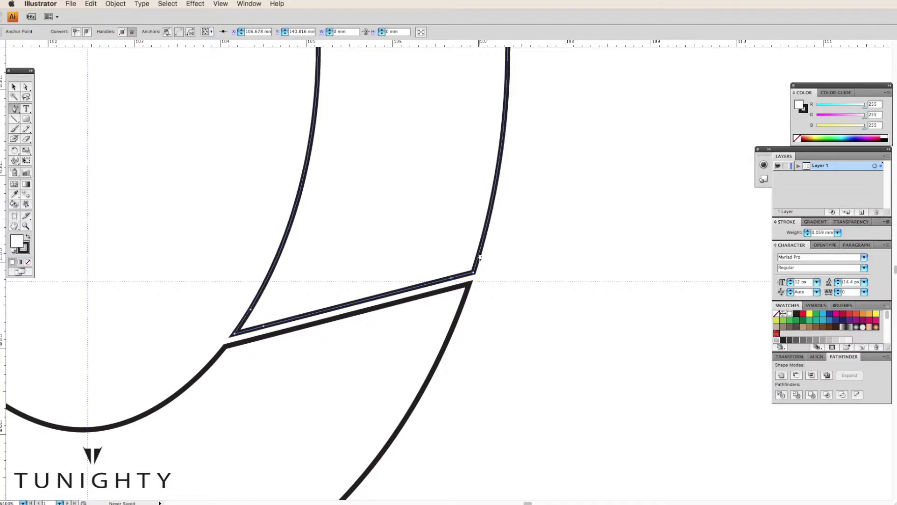
drag(233, 332, 247, 326)
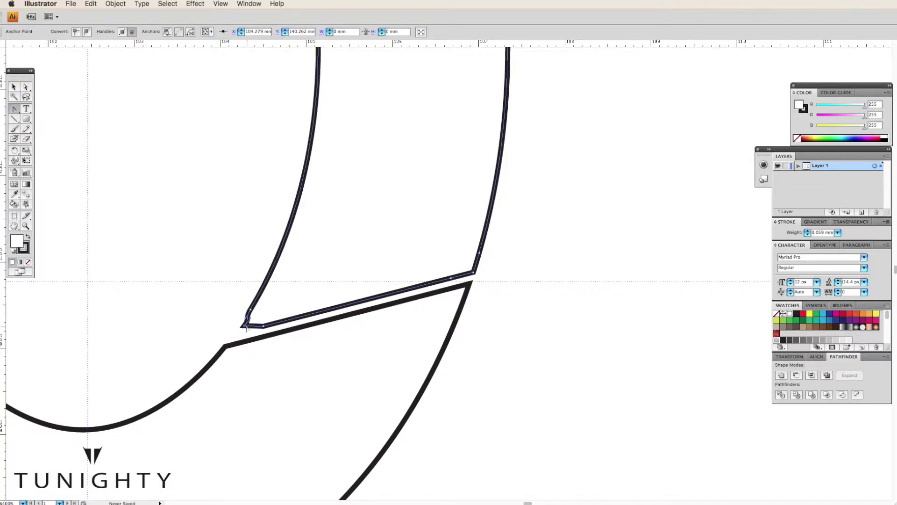
click(246, 328)
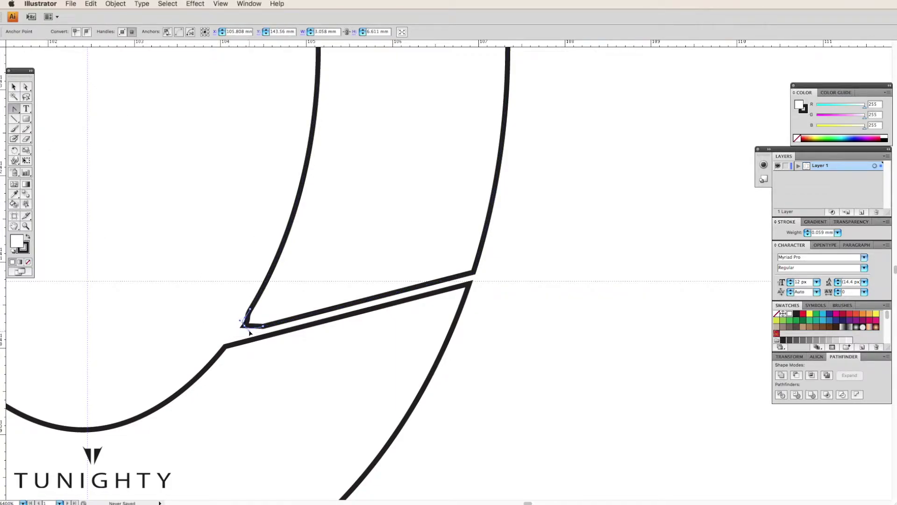
drag(245, 325, 250, 333)
key(a)
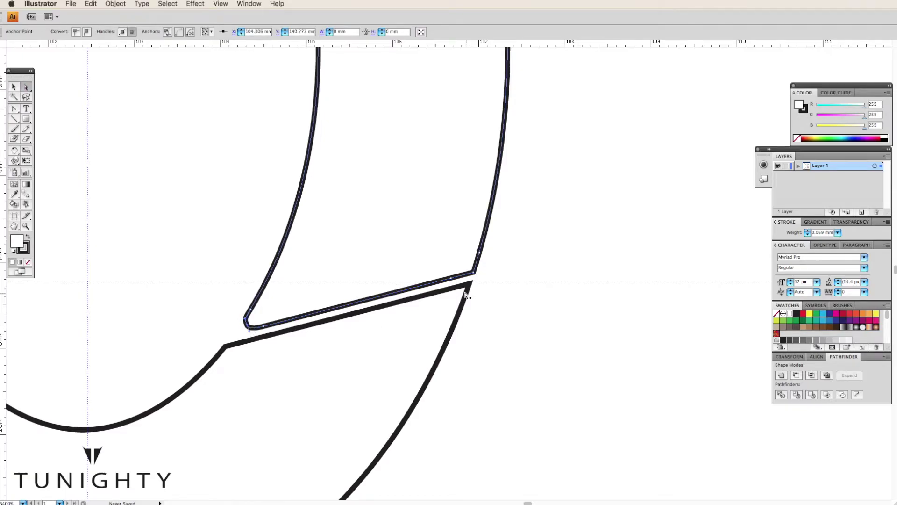
Round the gate piece's upper-right corner and zoom out to the whole letter.
drag(14, 108, 52, 138)
click(473, 271)
drag(473, 270, 178, 136)
key(a)
click(360, 299)
key(ctrl+minus)
key(ctrl+minus)
key(ctrl+minus)
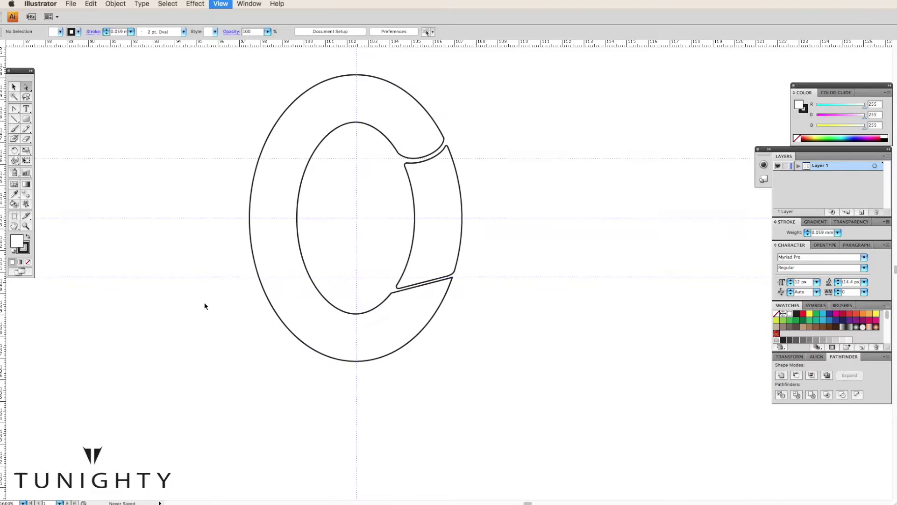
Draw a small circular hole near the O's top opening.
key(ctrl+minus)
key(ctrl+plus)
key(l)
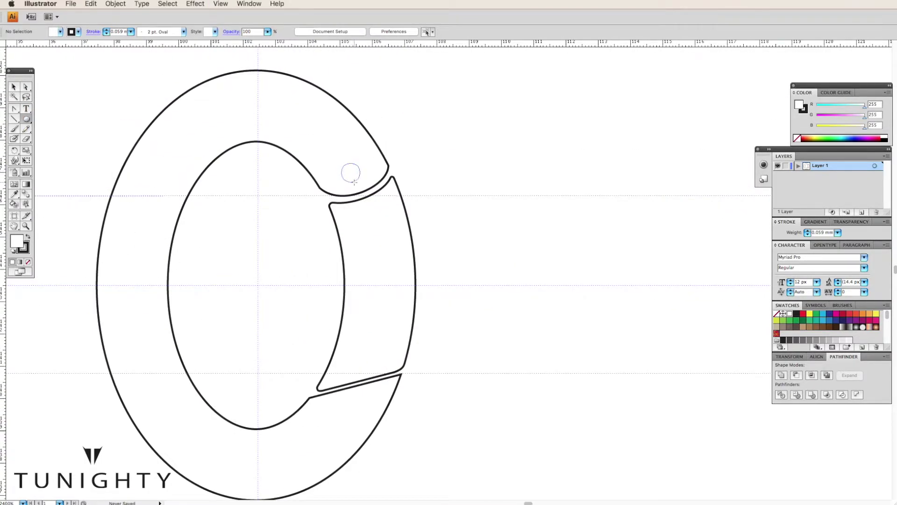
drag(340, 168, 351, 183)
key(a)
click(68, 103)
key(ctrl+minus)
key(ctrl+minus)
key(ctrl+minus)
key(ctrl+plus)
key(ctrl+plus)
key(ctrl+plus)
Select all letter pieces and apply Offset Path to outline each one.
click(407, 241)
key(ctrl+a)
click(116, 3)
click(233, 248)
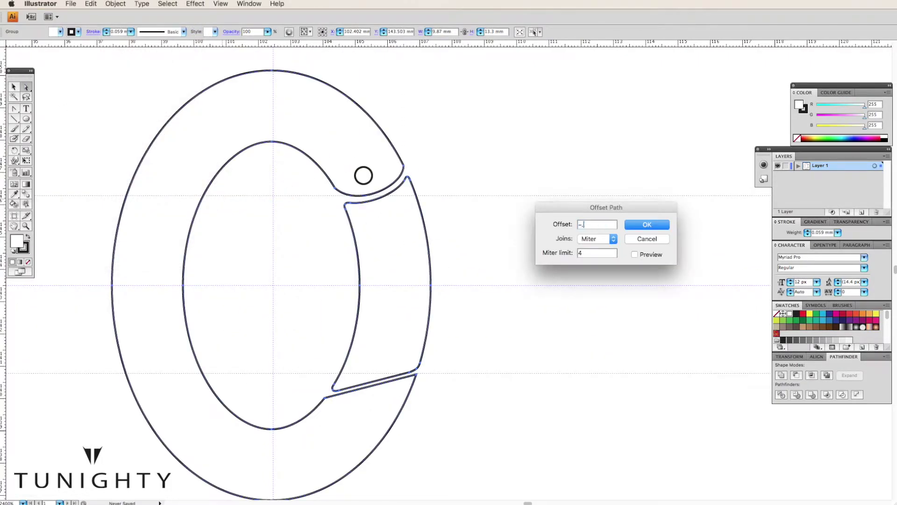
key(Return)
scroll(239, 198, left, 2)
Apply a gradient fill with no stroke to the inner letter pieces.
click(28, 262)
drag(26, 119, 35, 151)
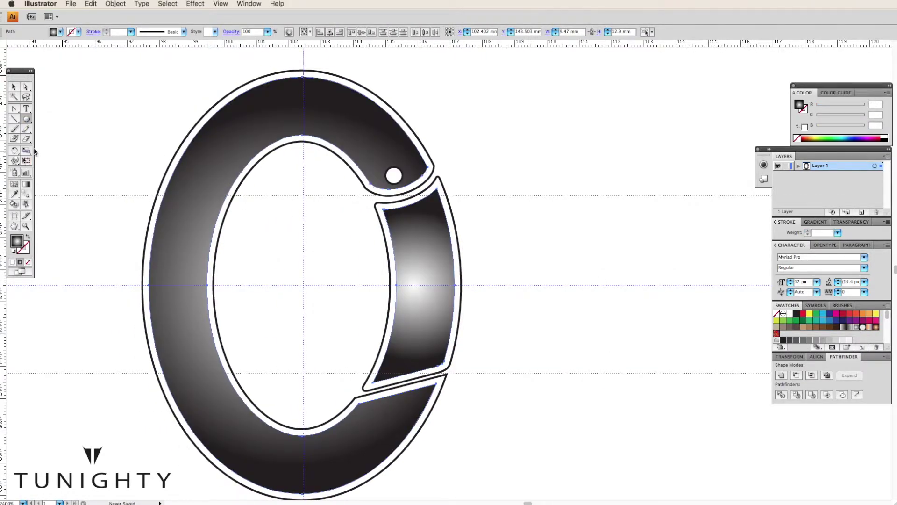
click(27, 184)
key(ctrl+minus)
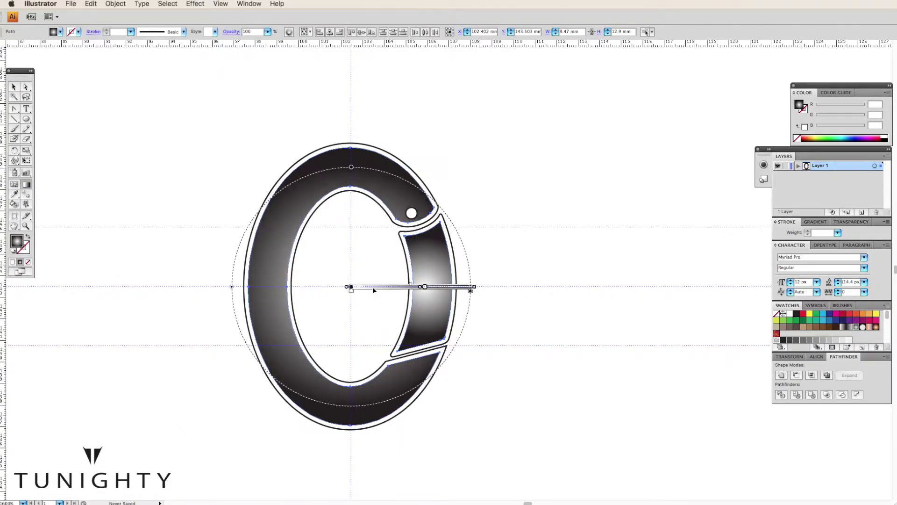
Lighten the gradient stops to silver-white and stretch the ring's radial gradient taller.
click(814, 221)
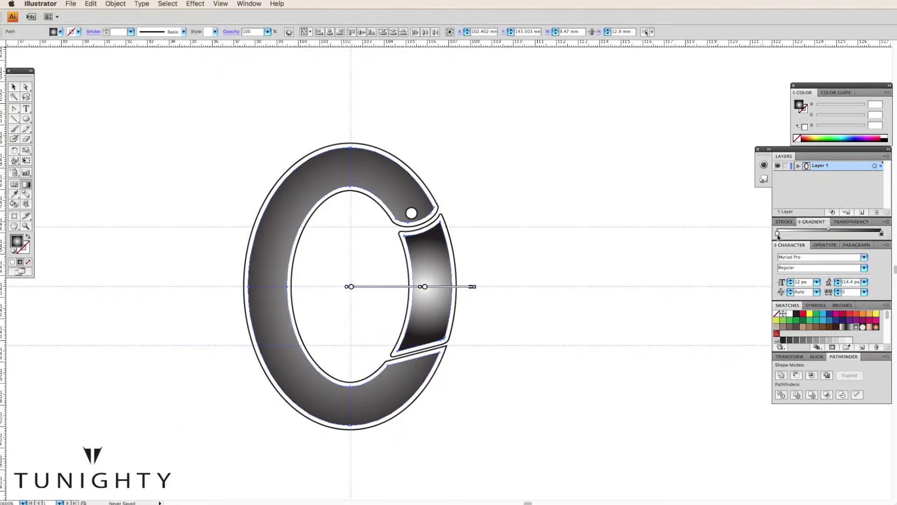
click(778, 233)
drag(829, 237, 845, 234)
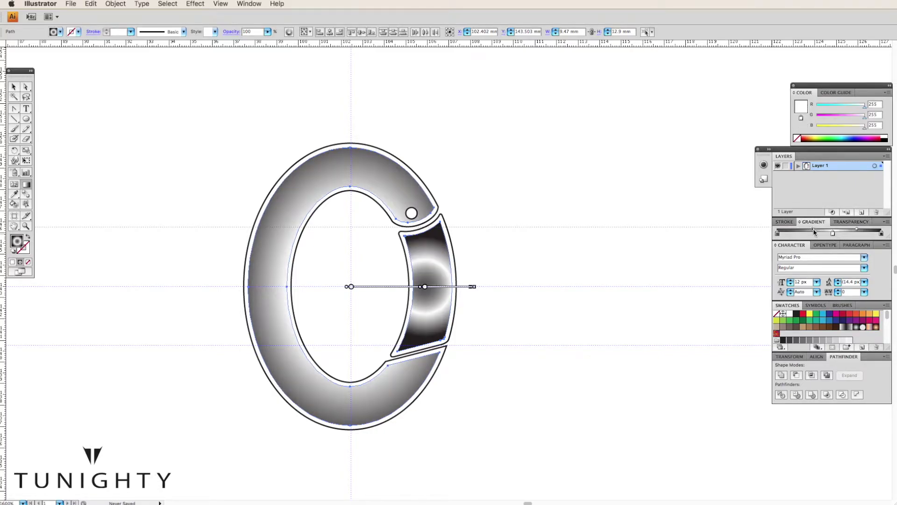
mouse_move(845, 235)
mouse_down()
mouse_move(832, 236)
mouse_move(851, 234)
mouse_up()
drag(352, 128, 351, 122)
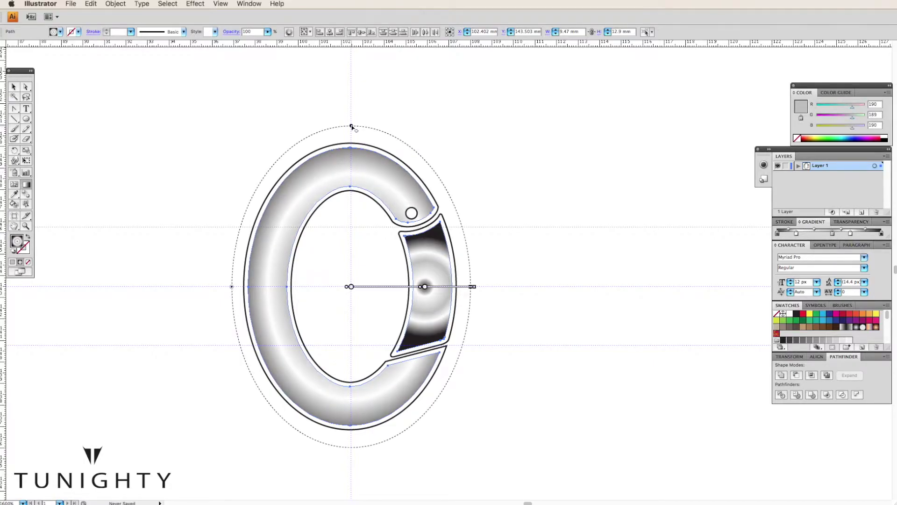
drag(832, 233, 828, 239)
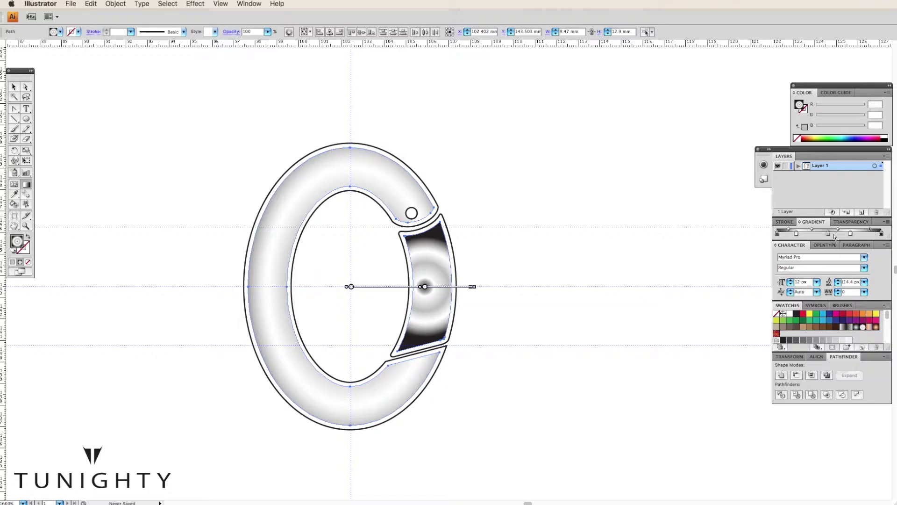
drag(829, 236, 835, 235)
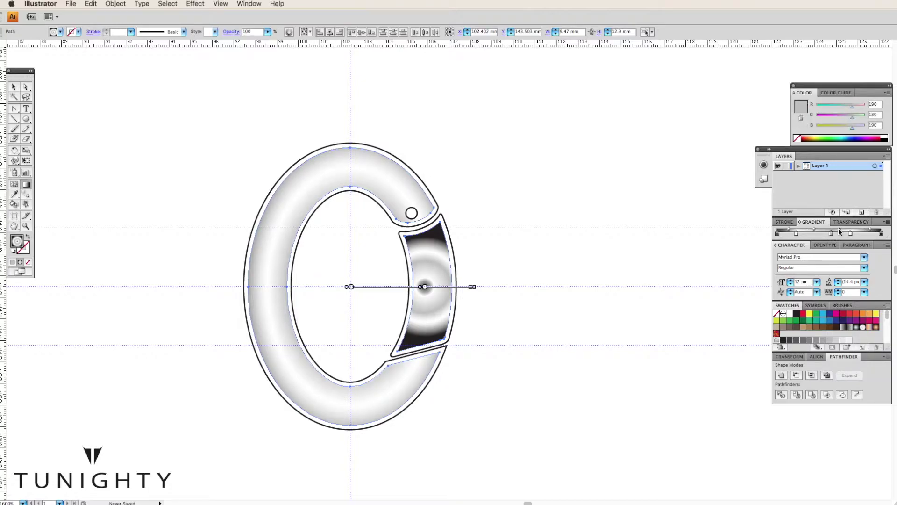
Reposition and enlarge the gate piece's radial gradient to match the light ring.
click(443, 268)
mouse_move(439, 289)
mouse_down()
mouse_move(367, 290)
mouse_move(462, 286)
mouse_up()
drag(352, 177, 354, 138)
drag(461, 286, 467, 286)
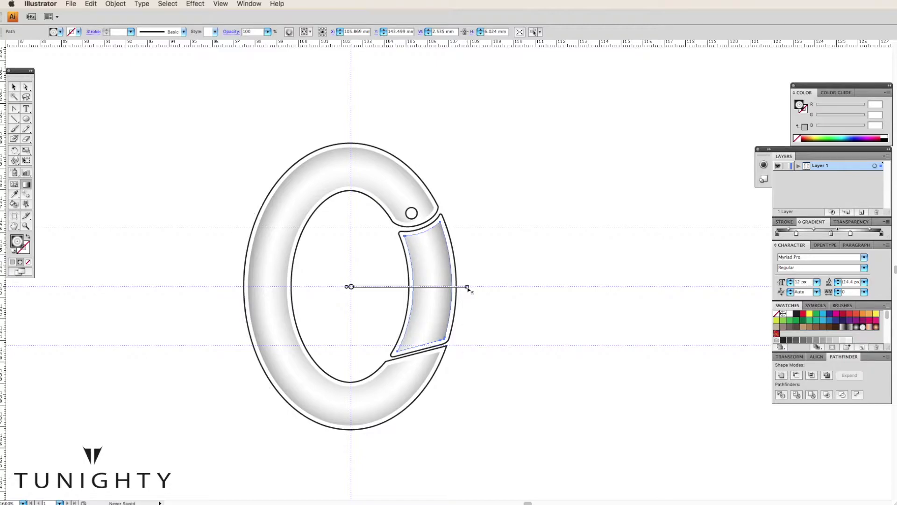
key(a)
click(157, 145)
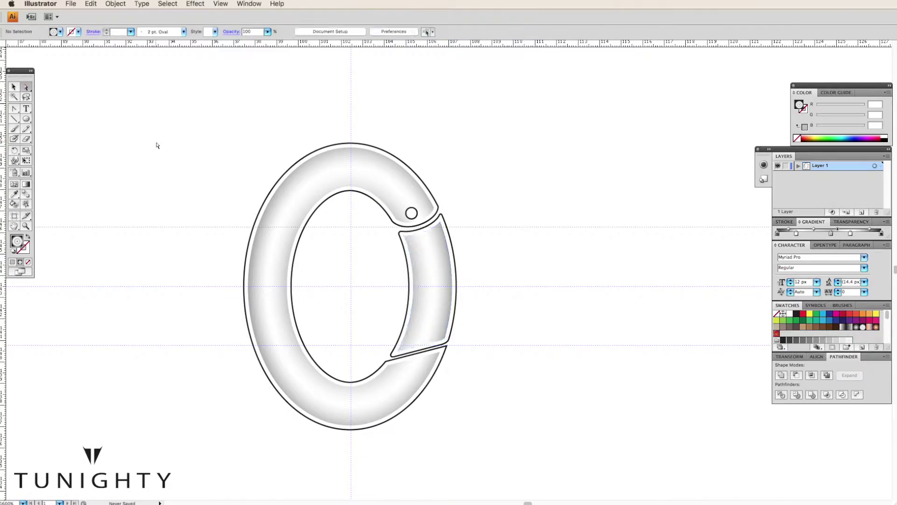
Give the ring's outer outline a darker gradient and choose a dark fill colour.
click(288, 182)
click(851, 325)
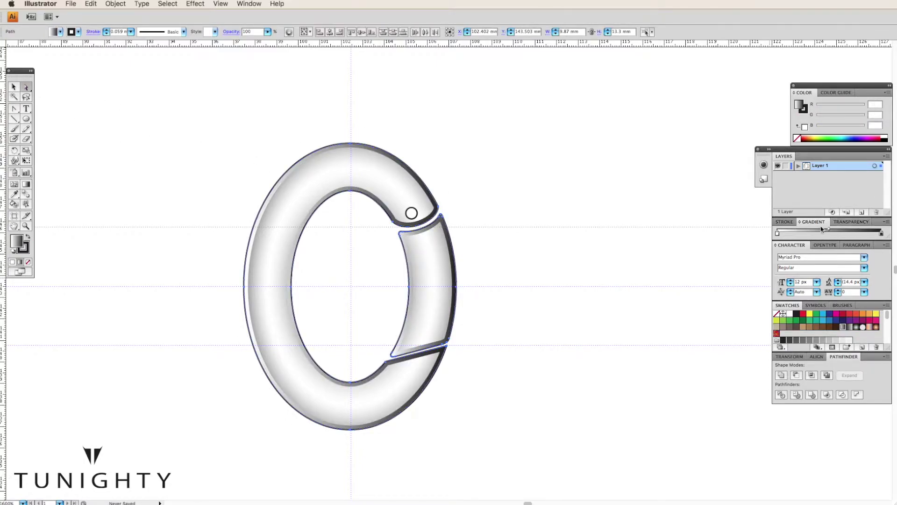
scroll(822, 327, down, 1)
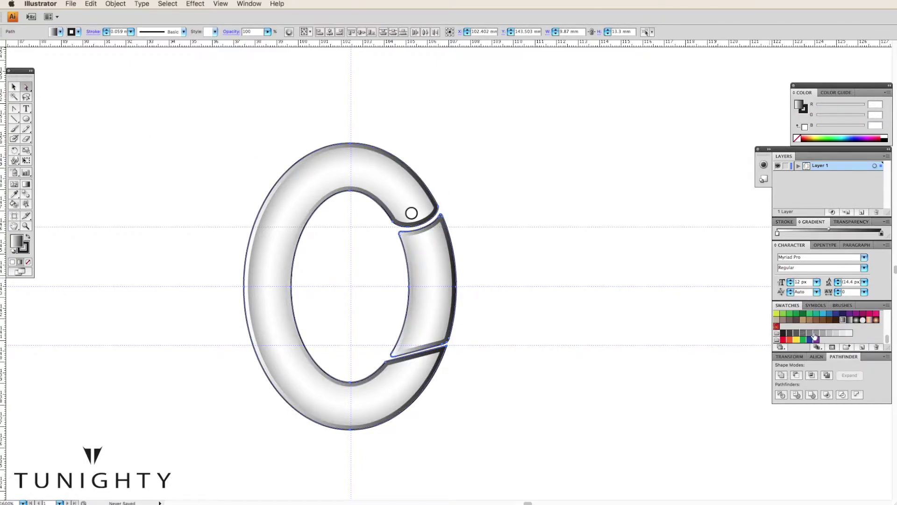
click(35, 92)
double_click(16, 240)
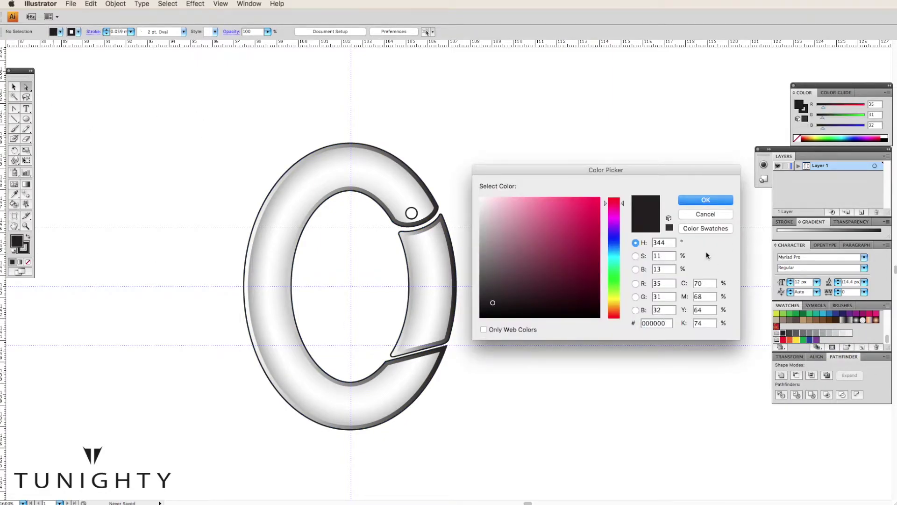
key(Return)
Angle the dark gradient diagonally across the ring and gate outer outlines.
click(430, 255)
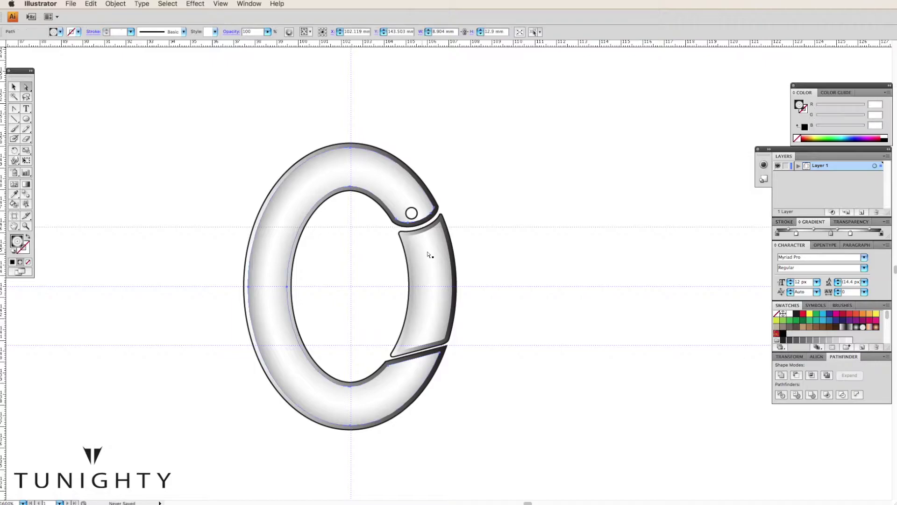
click(443, 220)
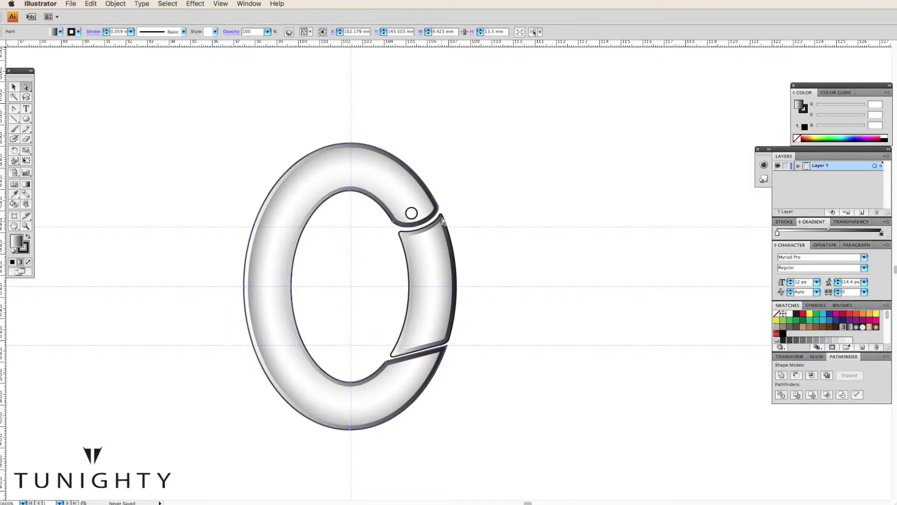
key(g)
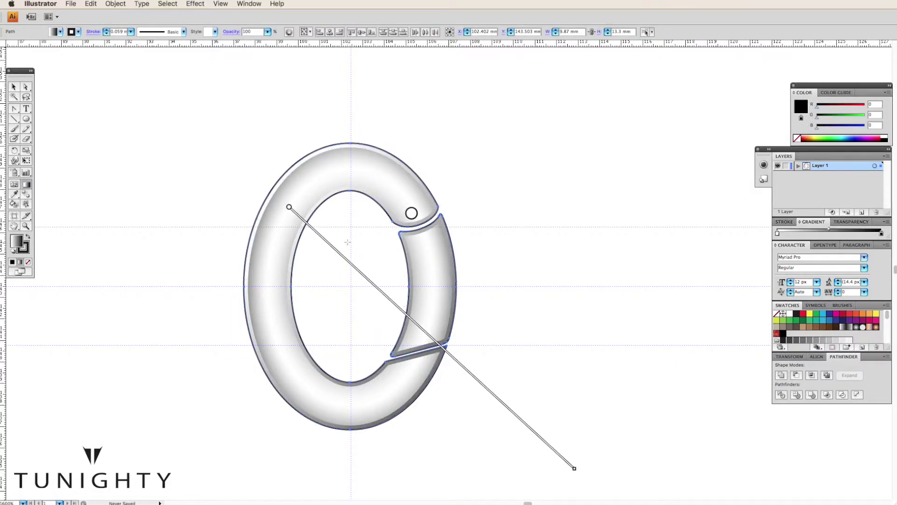
drag(291, 225, 607, 445)
key(a)
click(175, 163)
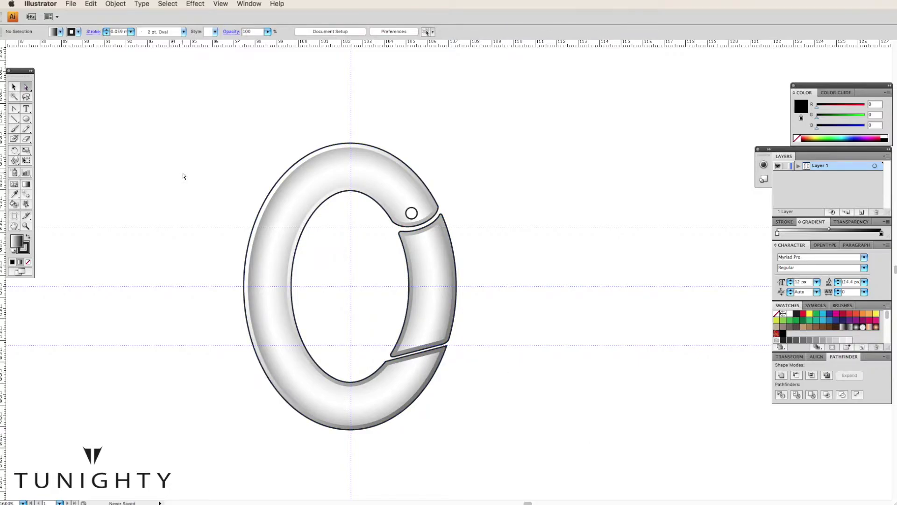
Alt-drag a copy of the ring and gate piece rightward and fill the shadow paths black.
click(293, 202)
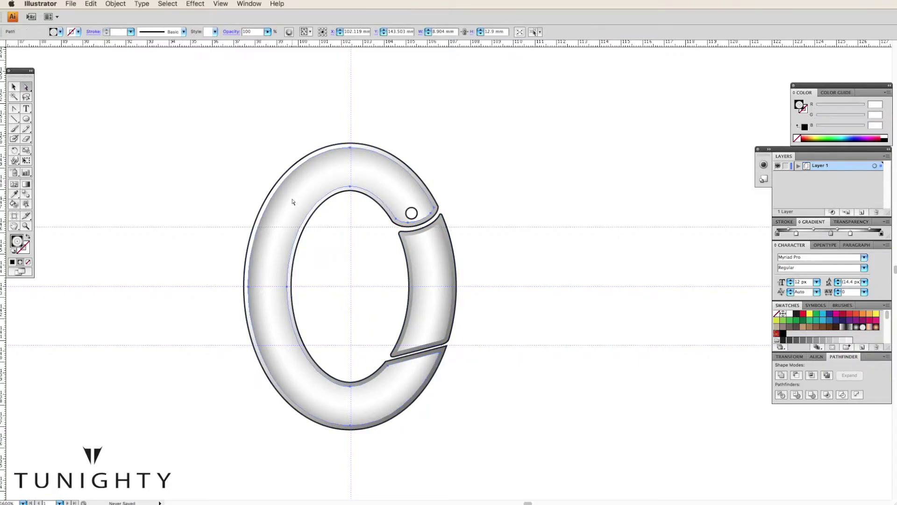
shift+click(425, 251)
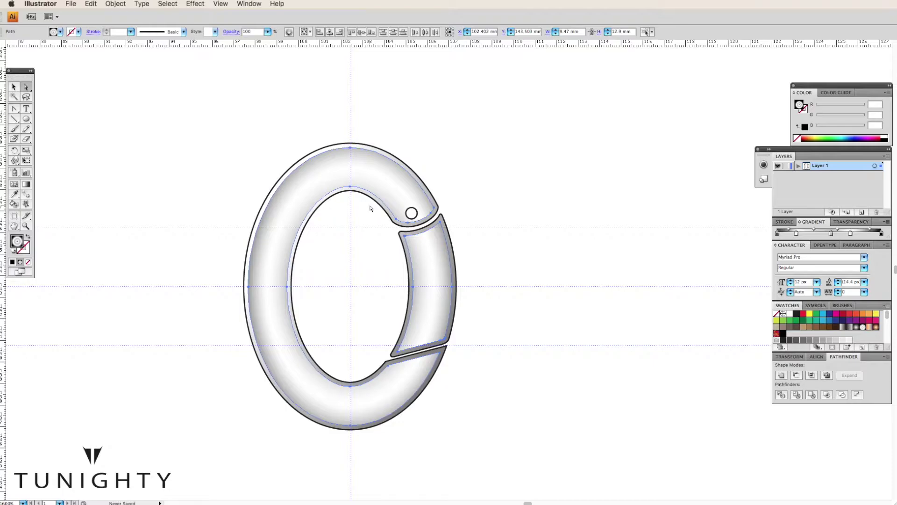
mouse_move(361, 206)
mouse_down()
mouse_move(551, 218)
mouse_move(542, 208)
mouse_up()
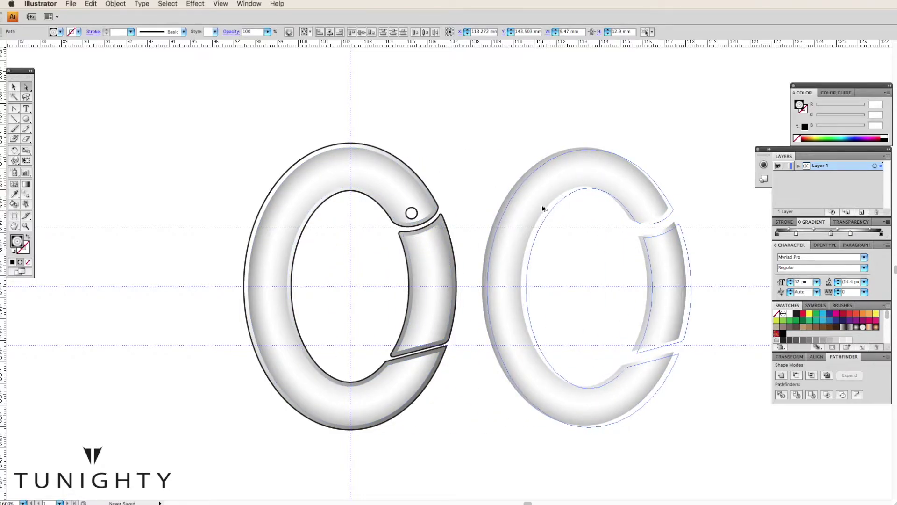
shift+click(542, 209)
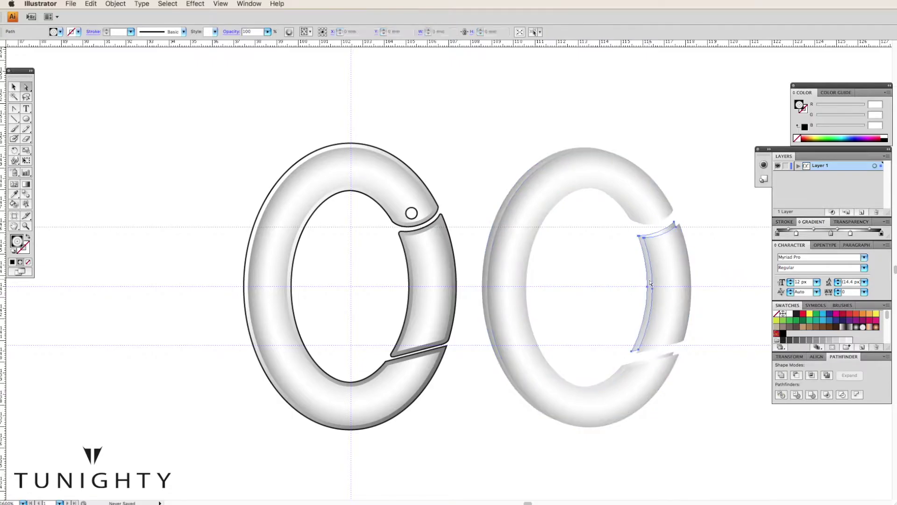
click(273, 211)
click(782, 333)
key(ctrl+shift+a)
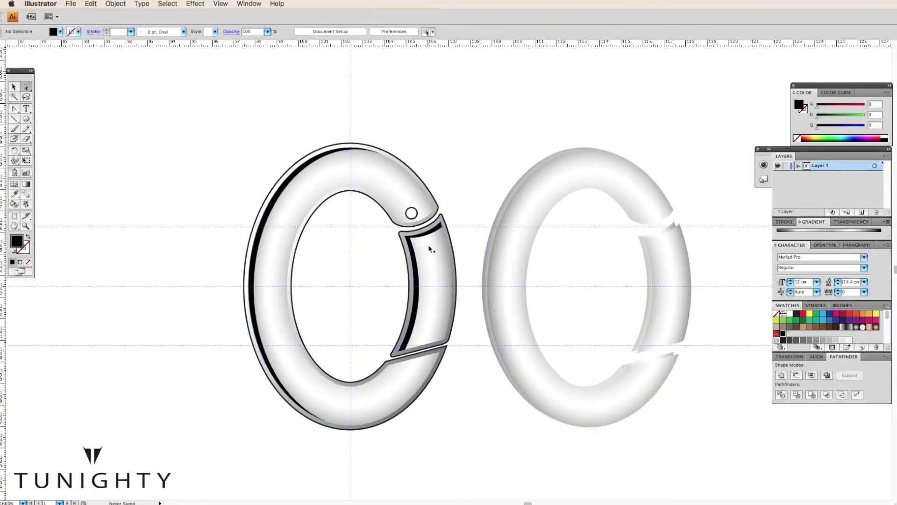
Select anchors on the gate's black shadow and pull an inner anchor upward.
key(ctrl+equal)
key(ctrl+equal)
click(370, 201)
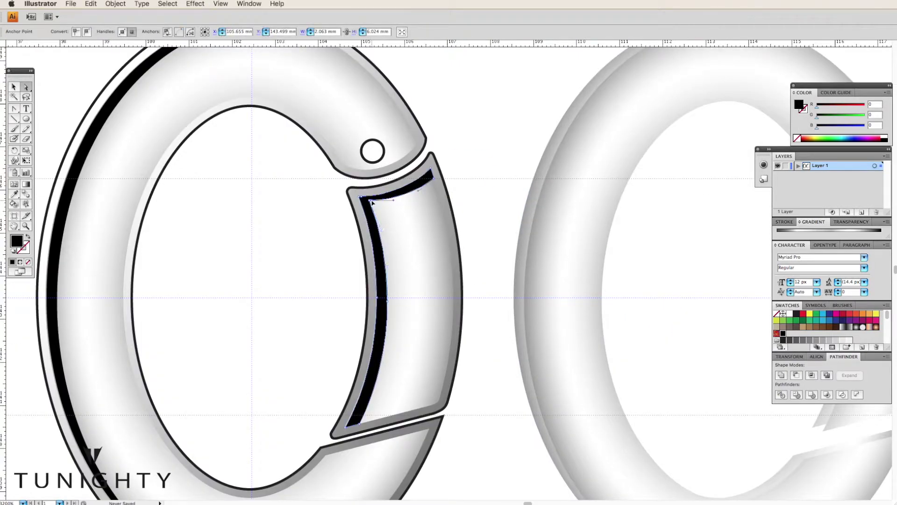
click(400, 198)
drag(14, 109, 45, 123)
click(45, 122)
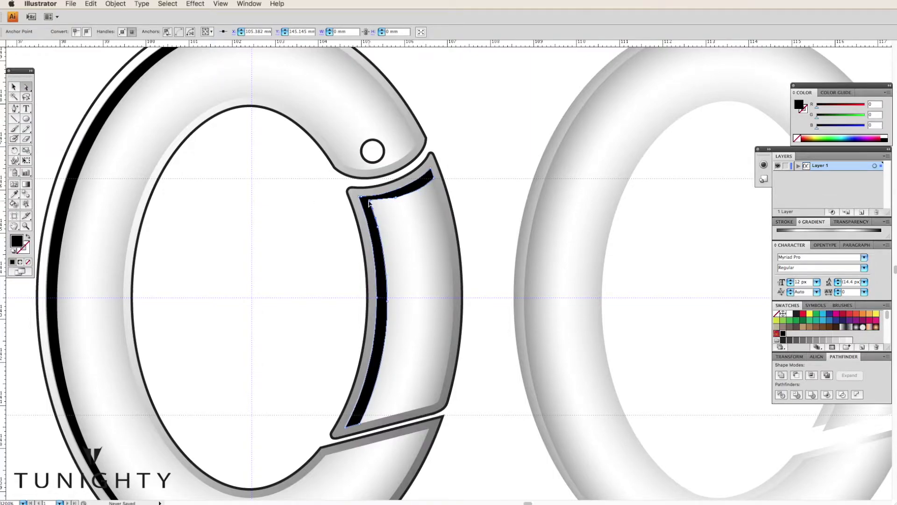
ctrl+click(377, 227)
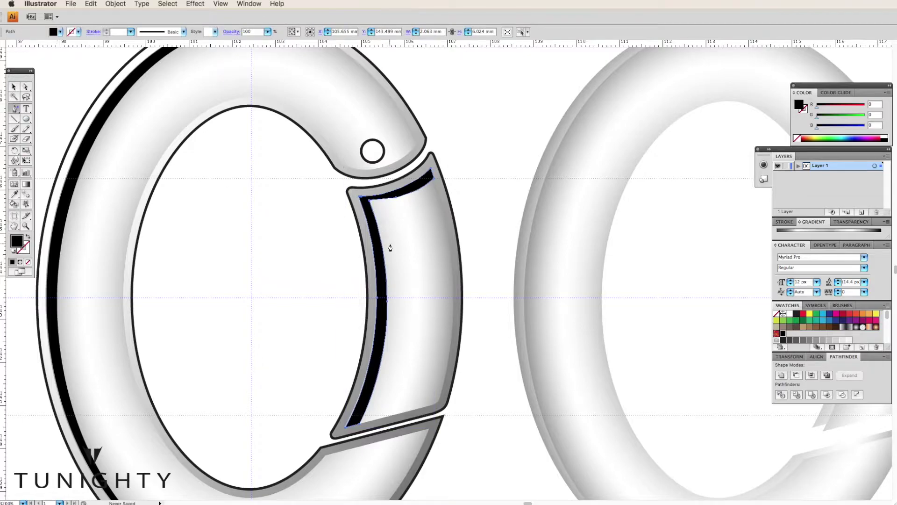
drag(377, 227, 379, 210)
Convert the shadow's inner corner into a smooth curve.
mouse_move(14, 108)
mouse_down()
mouse_move(45, 121)
mouse_move(45, 140)
mouse_up()
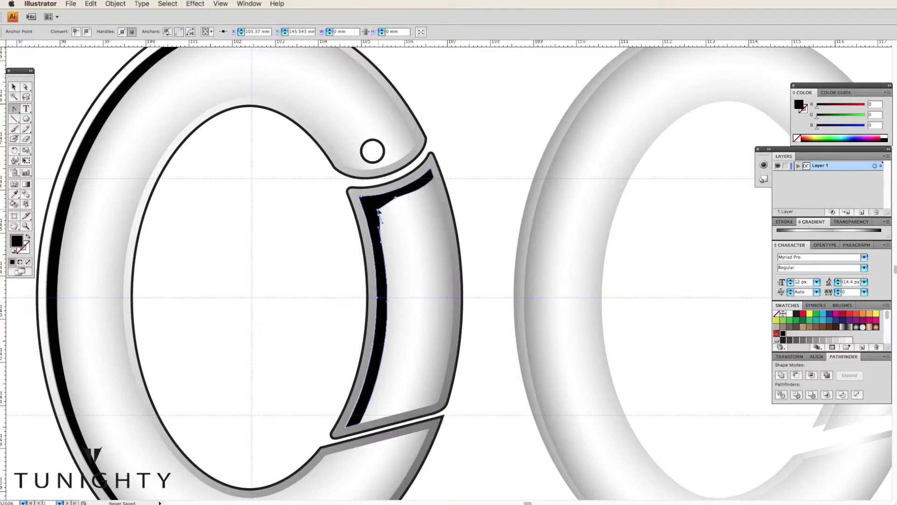
click(378, 211)
drag(379, 207, 411, 190)
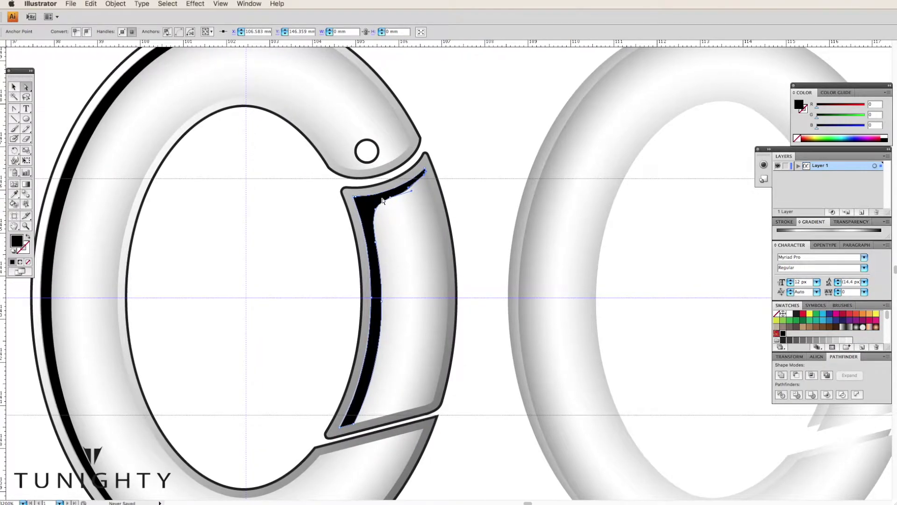
key(shift+c)
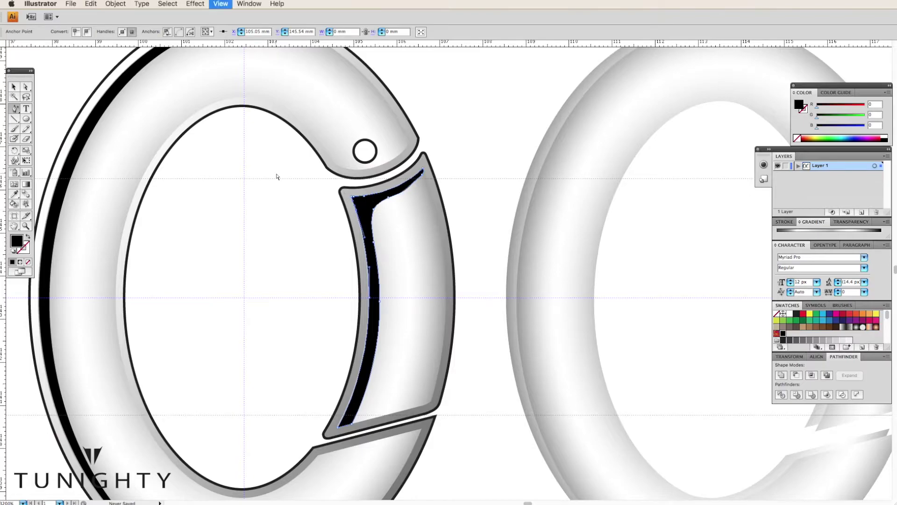
Move the shadow's top-left corner down and right, then deselect the finished sliver.
key(ctrl+plus)
key(ctrl+plus)
drag(272, 165, 341, 187)
click(238, 211)
drag(210, 207, 220, 219)
scroll(218, 212, up, 1)
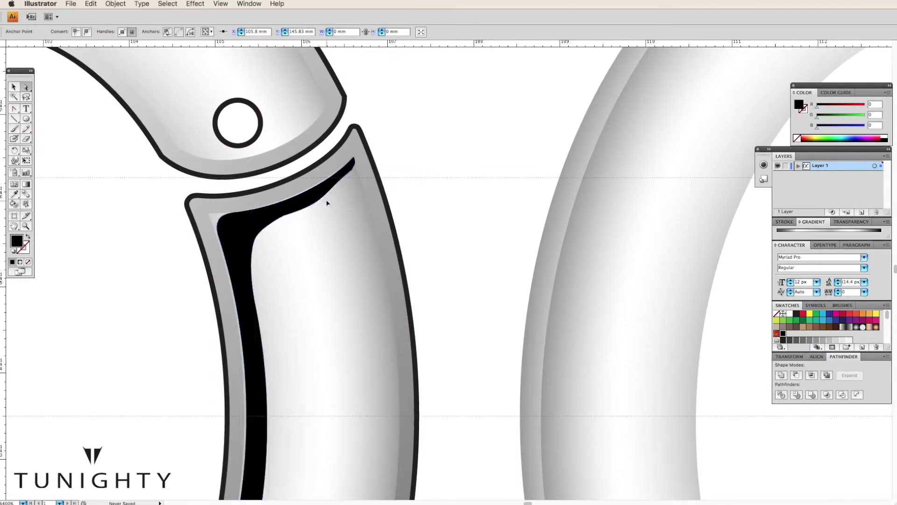
click(408, 176)
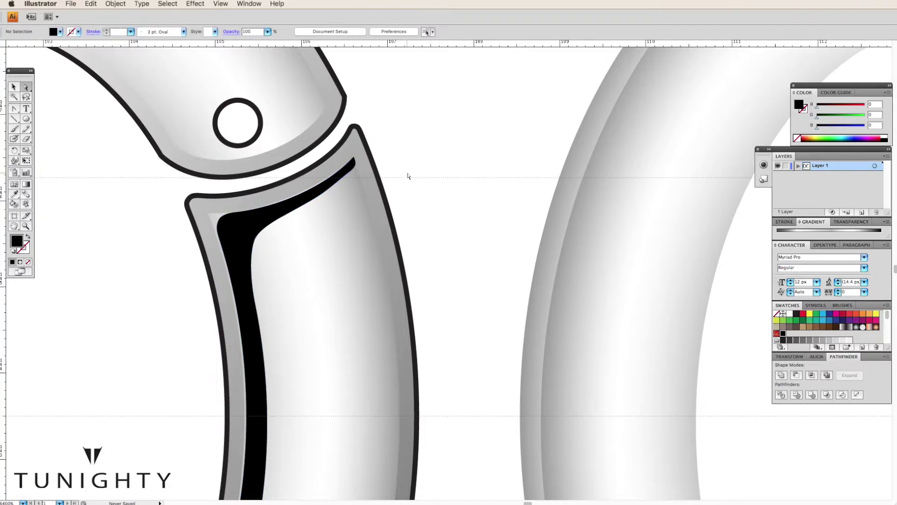
scroll(447, 247, down, 5)
scroll(448, 246, up, 2)
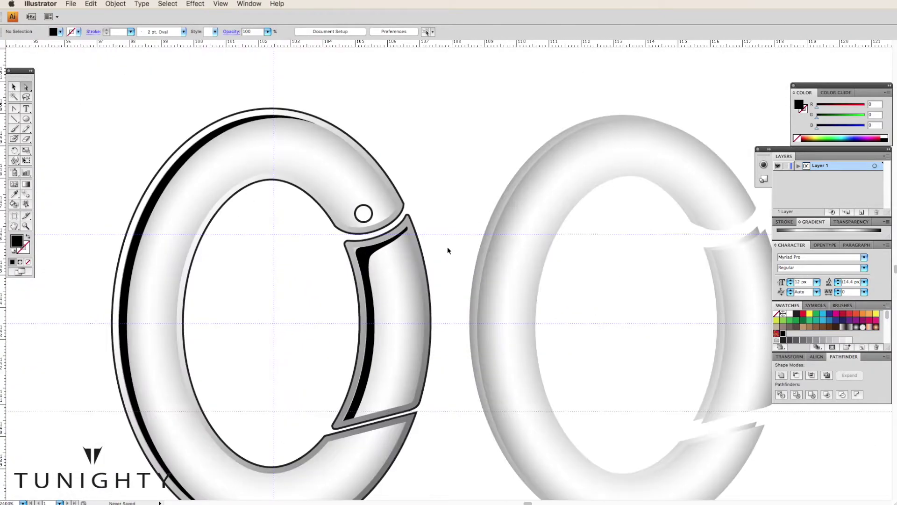
scroll(447, 247, down, 2)
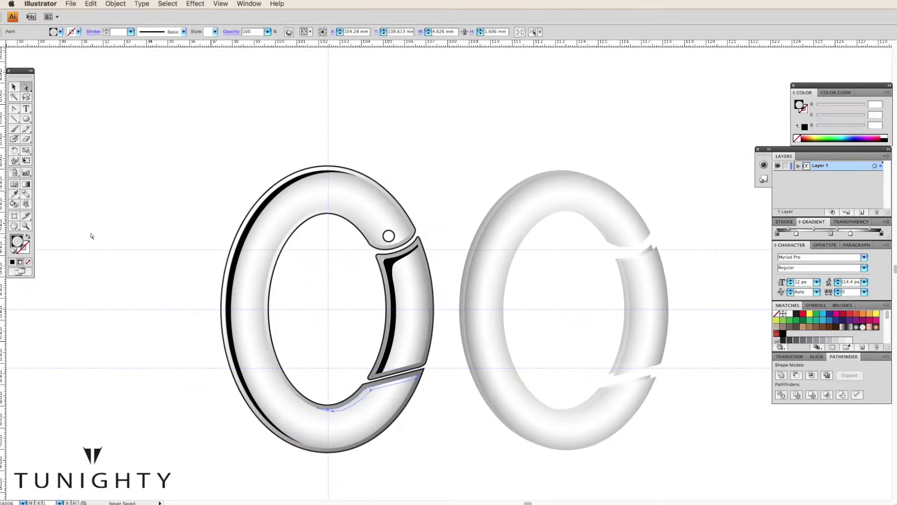
Select the thin shadow under the gate and undo/redo stray edits to restore it inside the ring.
key(ctrl+plus)
key(ctrl+plus)
key(ctrl+plus)
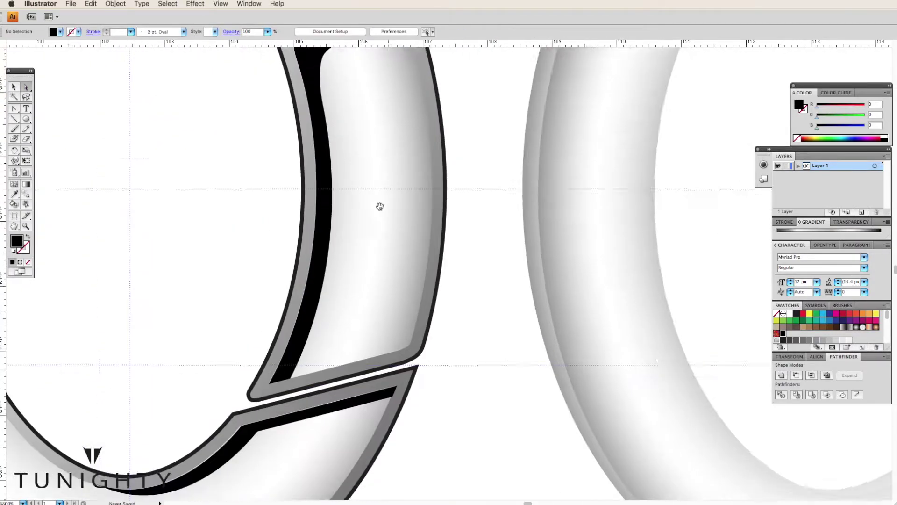
click(508, 275)
key(ctrl+z)
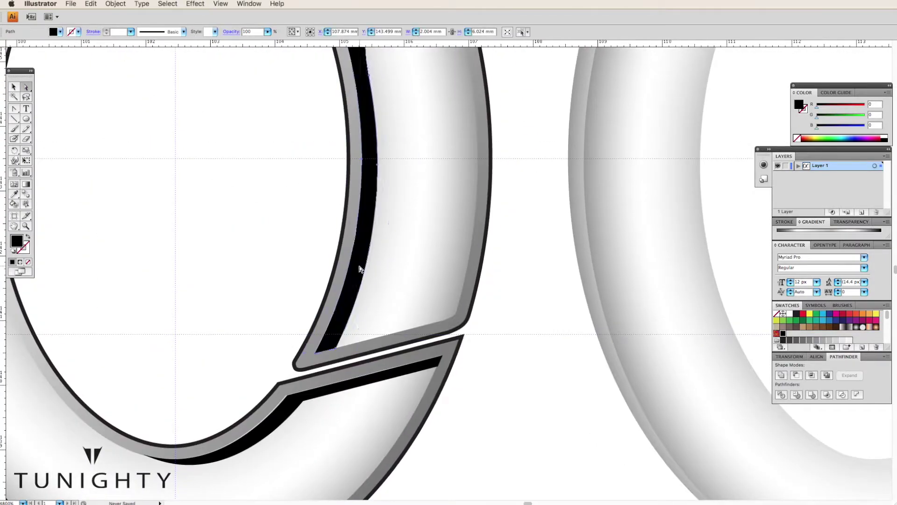
key(ctrl+z)
key(ctrl+shift+z)
key(ctrl+z)
key(ctrl+shift+z)
key(ctrl+z)
key(ctrl+z)
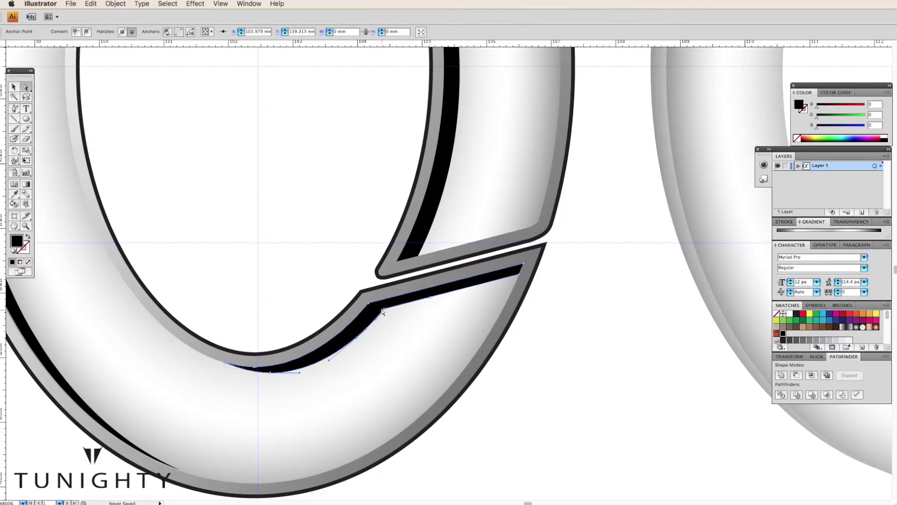
Undo the last anchor change and refine the shadow path with Convert Anchor Point.
key(ctrl+z)
key(p)
key(shift+c)
click(26, 87)
key(ctrl+0)
key(ctrl+plus)
key(ctrl+plus)
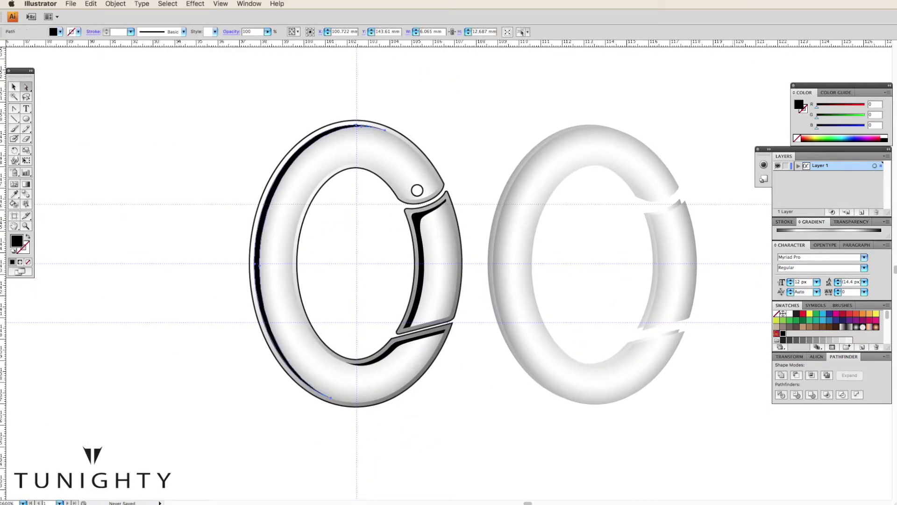
Fill the ring's outer edge strip with a gradient angled along its left edge.
click(845, 331)
key(g)
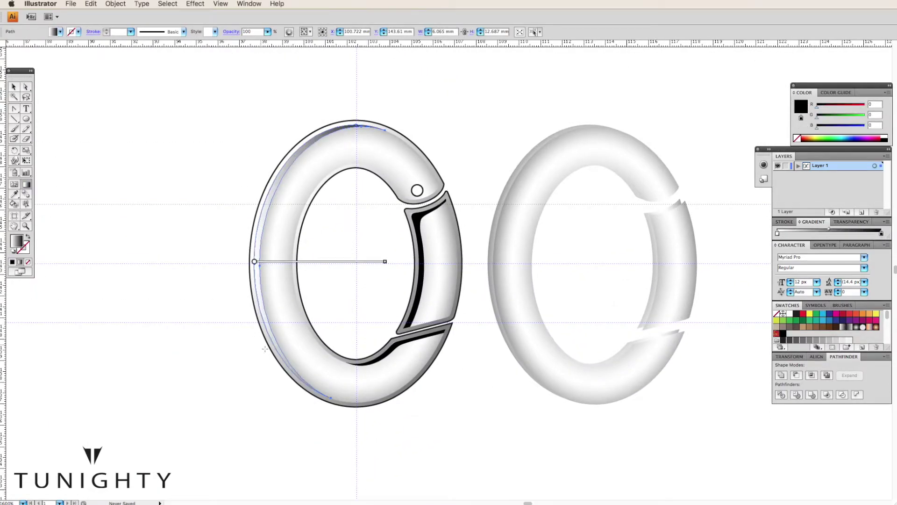
drag(245, 259, 289, 418)
drag(320, 210, 370, 395)
drag(262, 195, 356, 265)
key(a)
click(192, 198)
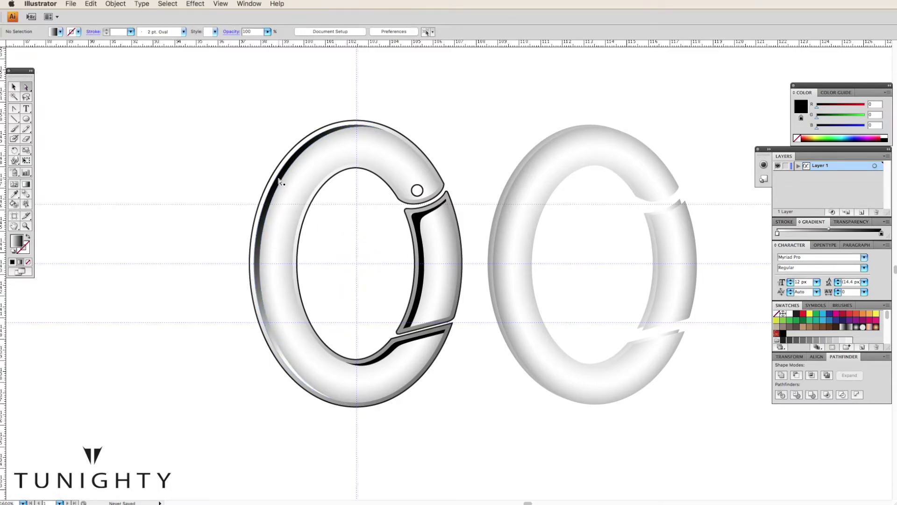
Give the gate's inner shadow strip a diagonal gradient fill.
click(435, 258)
click(26, 184)
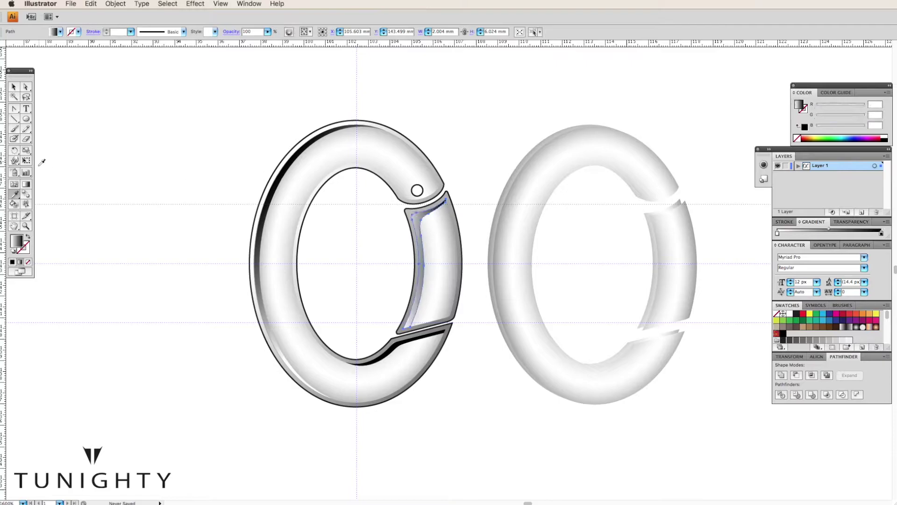
drag(406, 238, 463, 331)
drag(407, 236, 462, 306)
key(a)
click(408, 243)
click(417, 342)
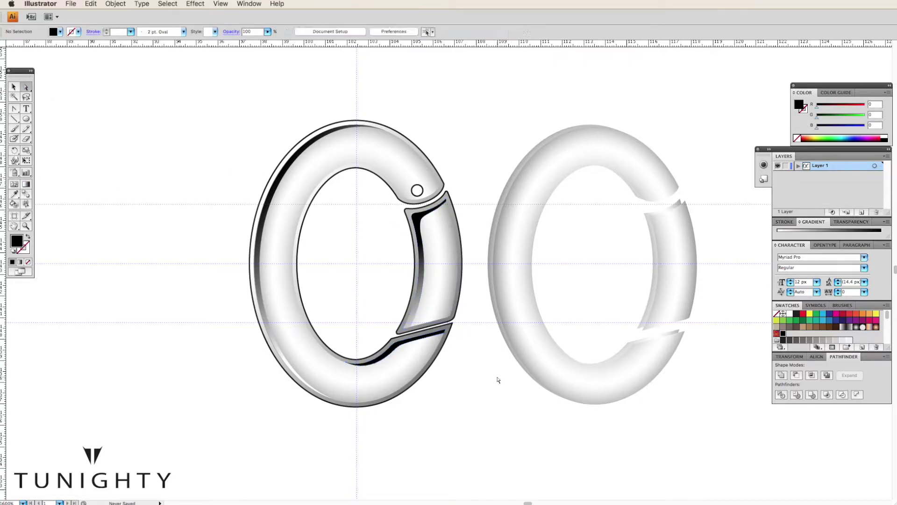
Move the small shadow path near the pin hole into the clasp's upper opening.
click(552, 152)
click(622, 196)
click(392, 192)
scroll(392, 192, up, 3)
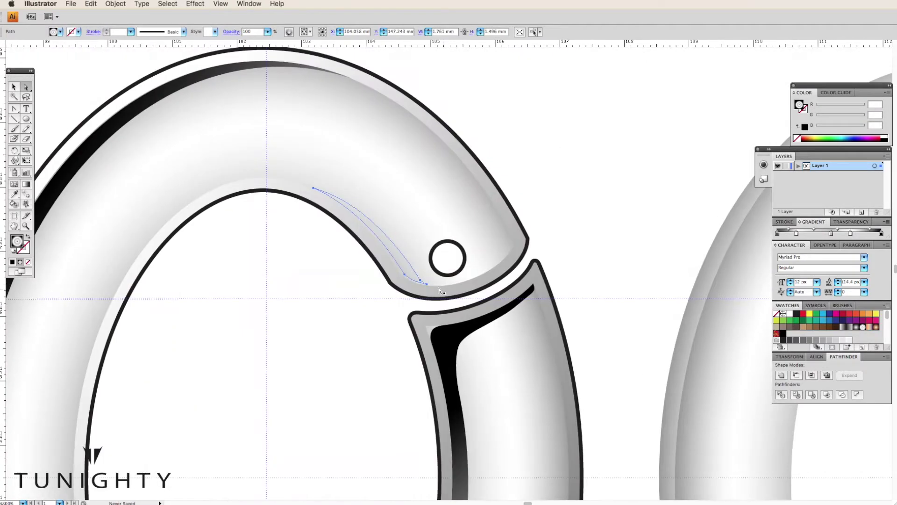
drag(404, 260, 415, 274)
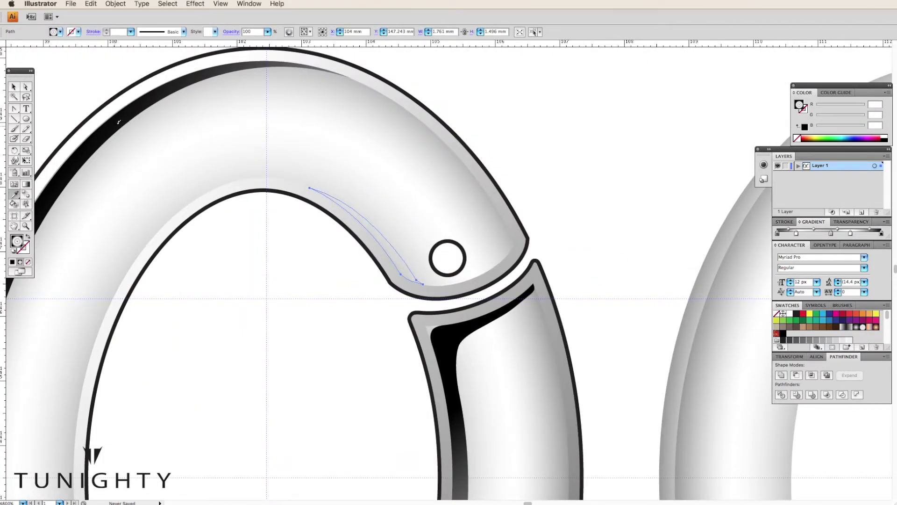
Give the small shadow a gradient fill running across it, then deselect.
key(.)
key(g)
drag(311, 237, 426, 236)
mouse_move(351, 241)
mouse_down()
mouse_move(429, 207)
mouse_move(392, 215)
mouse_up()
key(a)
key(ctrl+shift+a)
key(ctrl+minus)
key(ctrl+minus)
key(ctrl+minus)
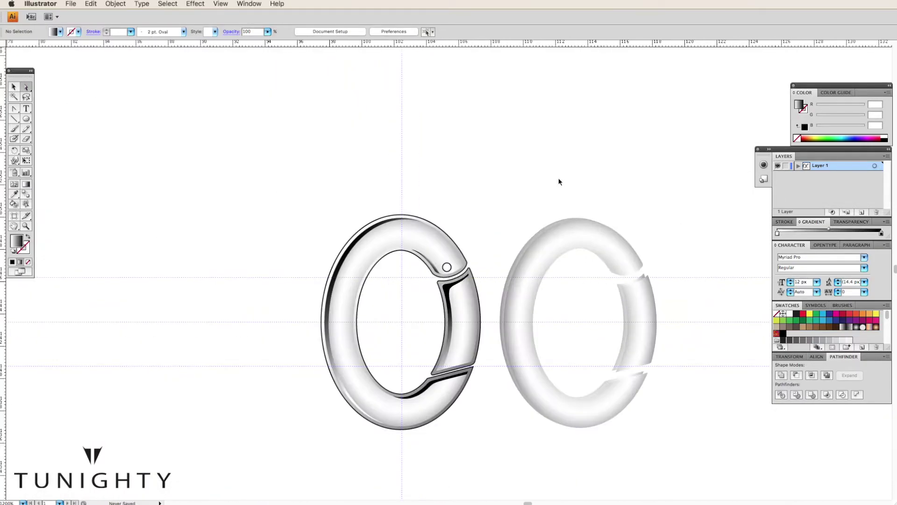
Redraw the left ring's outer edge strip gradient at a new angle.
key(ctrl+plus)
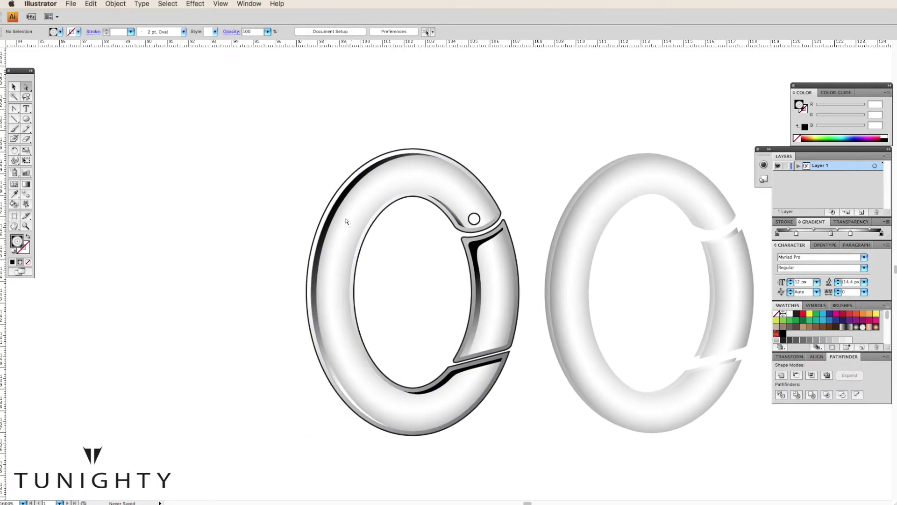
click(353, 226)
key(g)
drag(321, 231, 411, 290)
drag(350, 226, 511, 407)
drag(436, 371, 472, 436)
drag(326, 179, 494, 424)
click(27, 89)
click(535, 191)
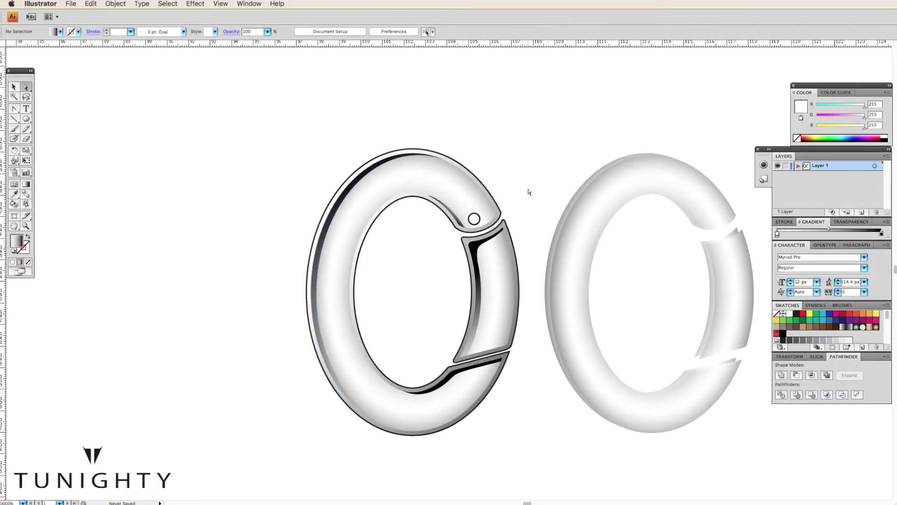
Check the gate and pin-hole shadows, then zoom in on the clasp opening.
click(477, 265)
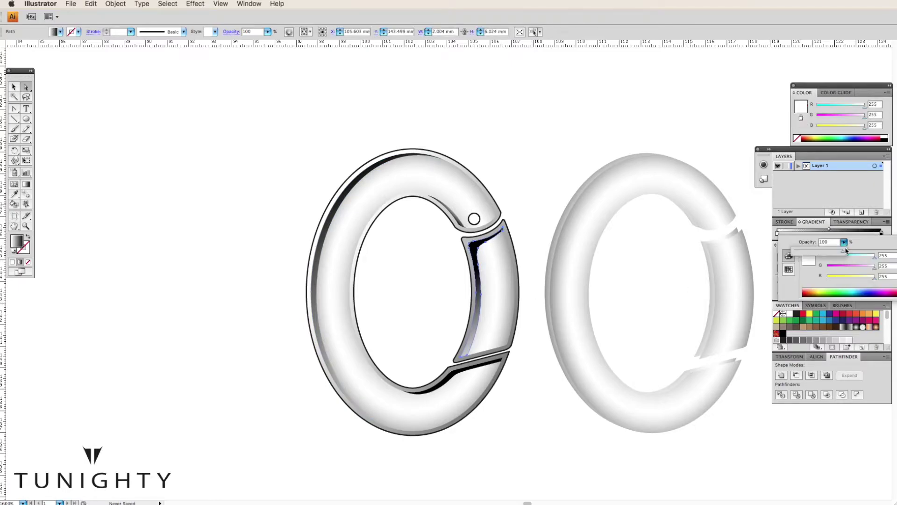
click(448, 210)
click(549, 193)
key(ctrl+minus)
key(ctrl+equal)
key(ctrl+equal)
key(ctrl+equal)
drag(27, 119, 32, 120)
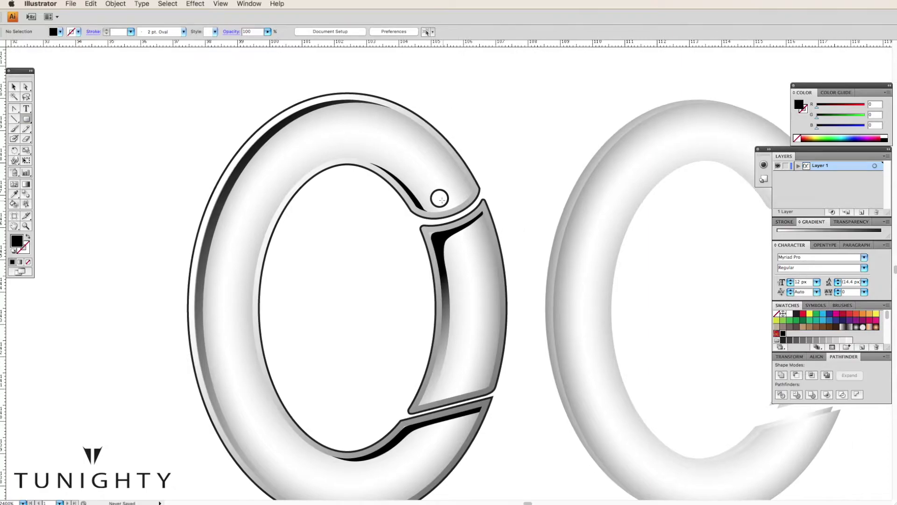
key(ctrl+equal)
key(ctrl+equal)
Place guides through the pin-hole circle's centre and draw a rounded link around it.
click(430, 244)
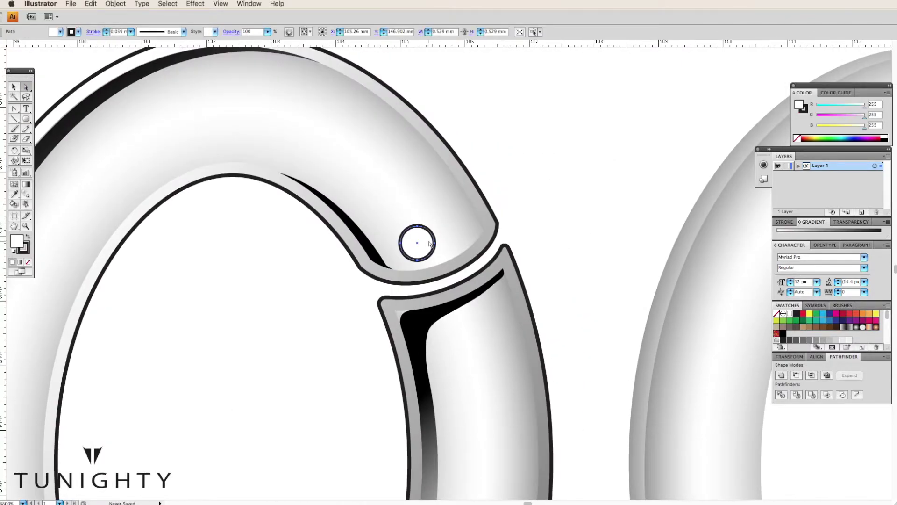
drag(357, 45, 441, 243)
drag(2, 186, 412, 187)
click(26, 119)
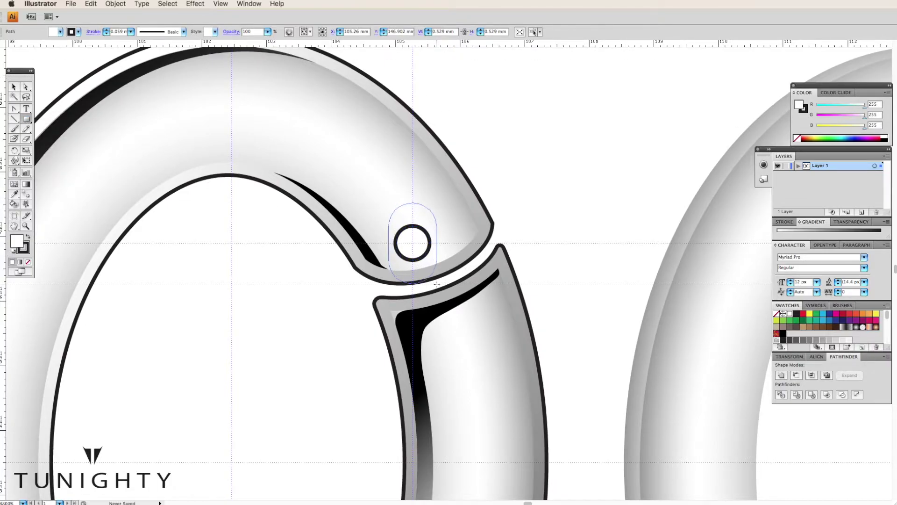
drag(437, 287, 438, 288)
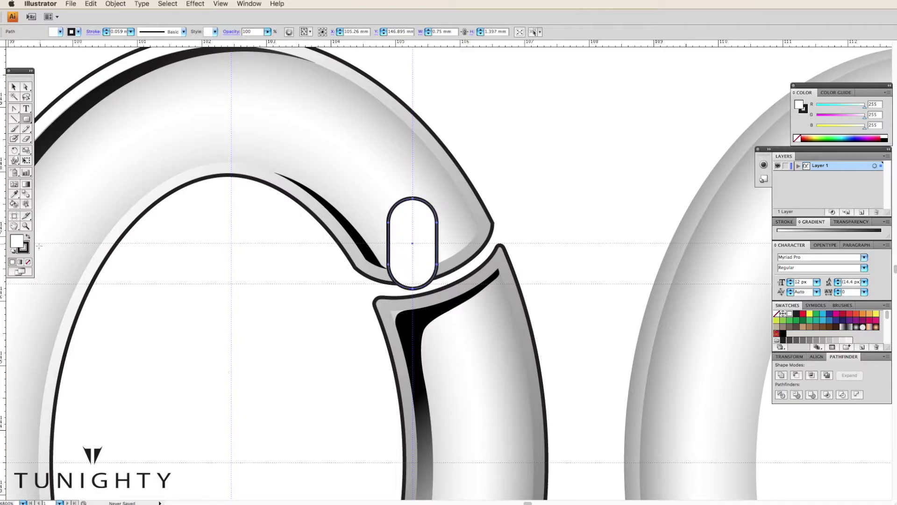
key(ctrl+bracketleft)
Lock the ring and stretch the rounded link down across the gap over the gate.
click(115, 4)
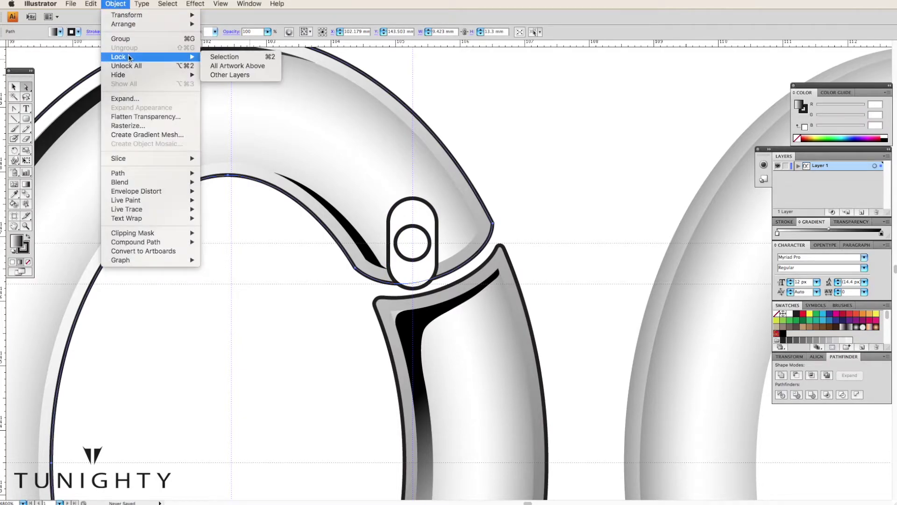
click(494, 130)
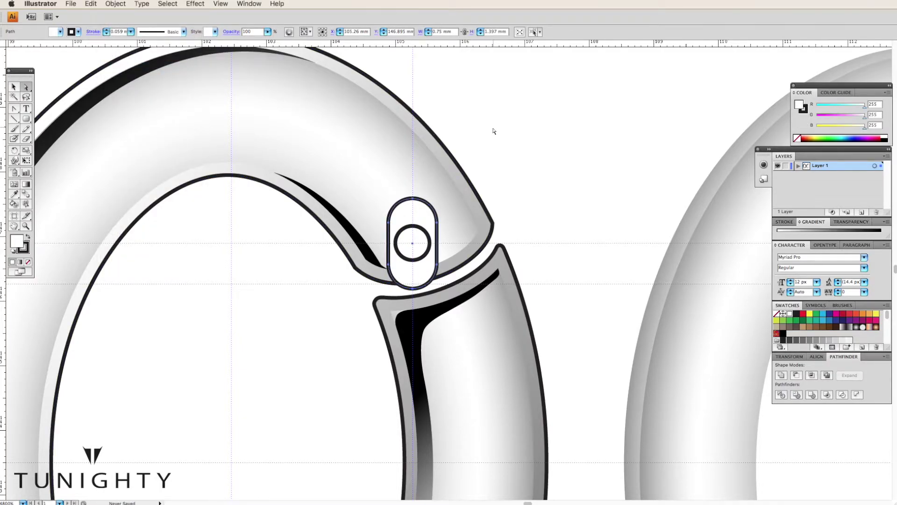
drag(433, 230, 432, 246)
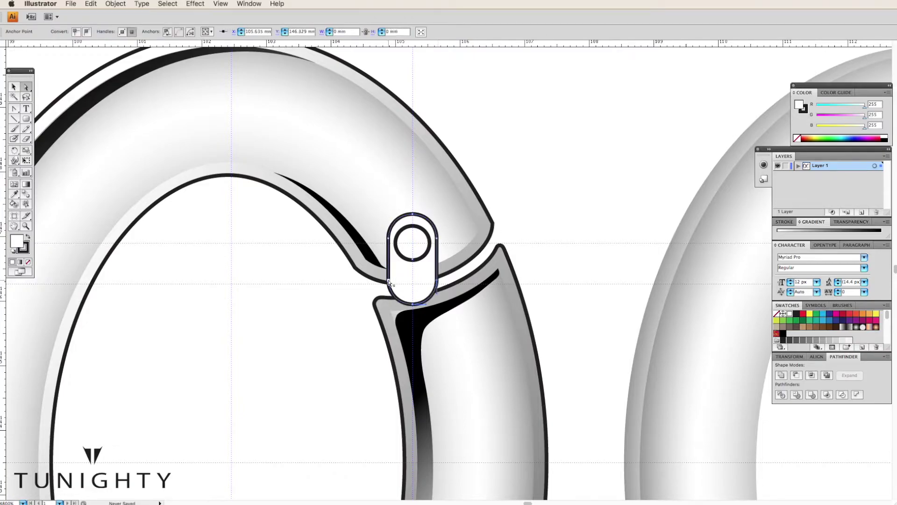
click(413, 306)
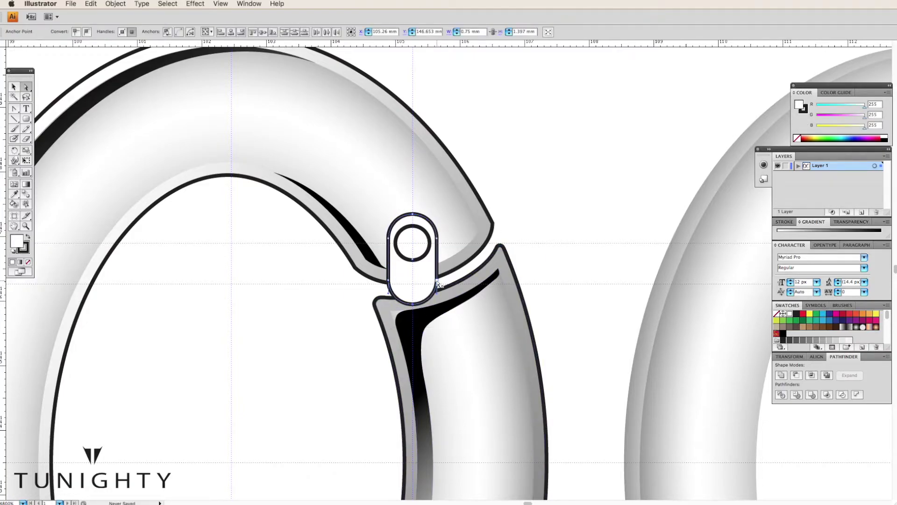
drag(388, 299, 389, 303)
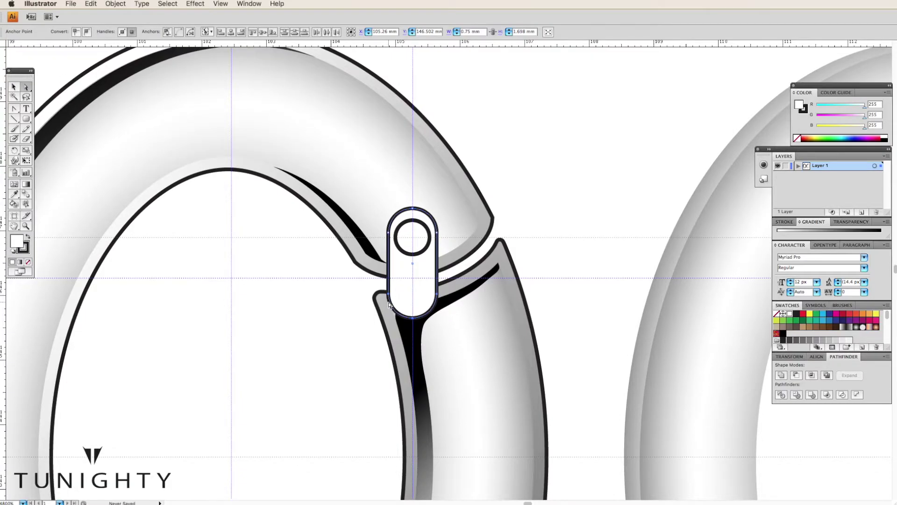
Select the whole rounded link path.
scroll(467, 313, down, 2)
click(116, 4)
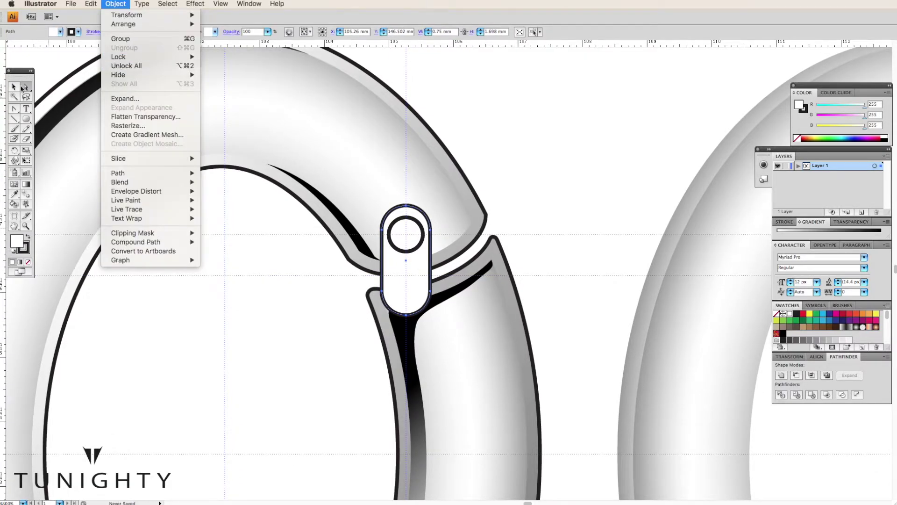
click(14, 87)
scroll(281, 163, down, 3)
click(26, 86)
scroll(405, 248, right, 2)
click(404, 248)
Rotate the link around the pin hole, then undo back to the wider untilted link.
key(r)
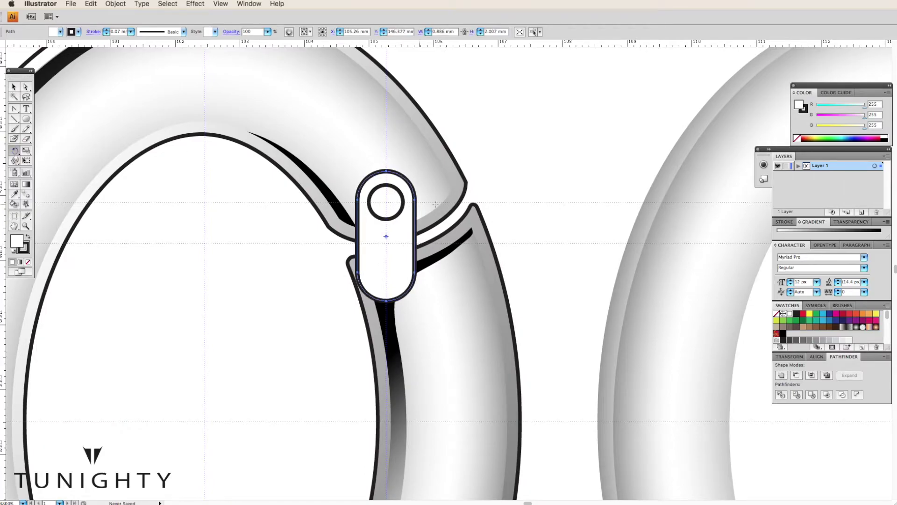
click(386, 202)
drag(386, 271, 412, 270)
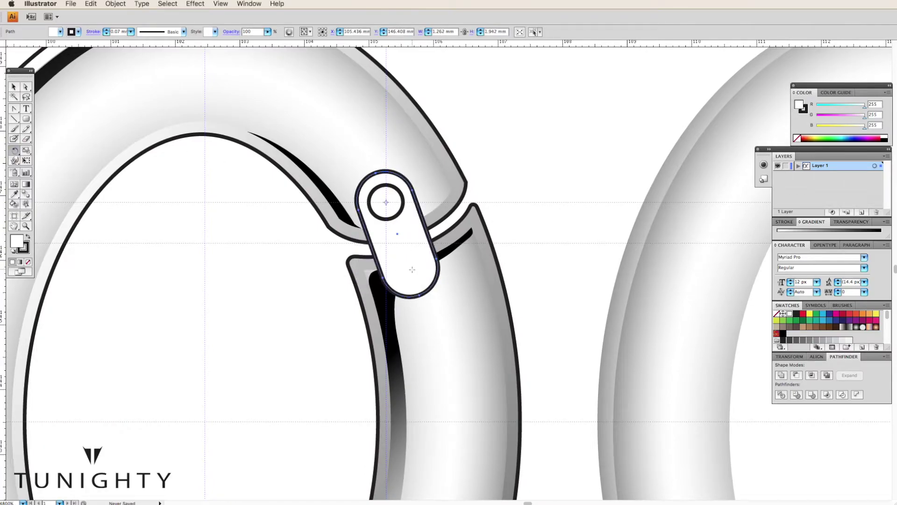
key(ctrl+z)
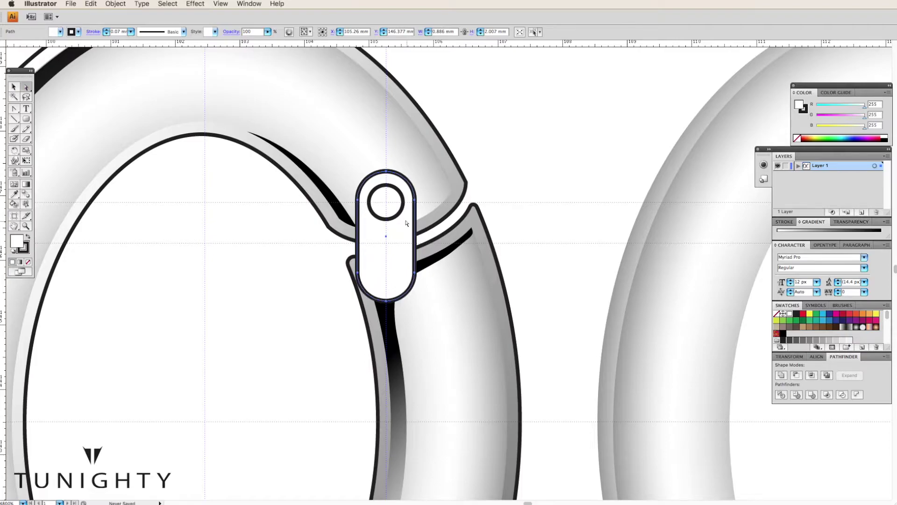
key(ctrl+z)
key(ctrl+z)
key(ctrl+z)
click(26, 87)
key(shift+ctrl+a)
key(ctrl+z)
Tilt the rounded bar about 25° around the pin and send it behind the ring.
click(400, 220)
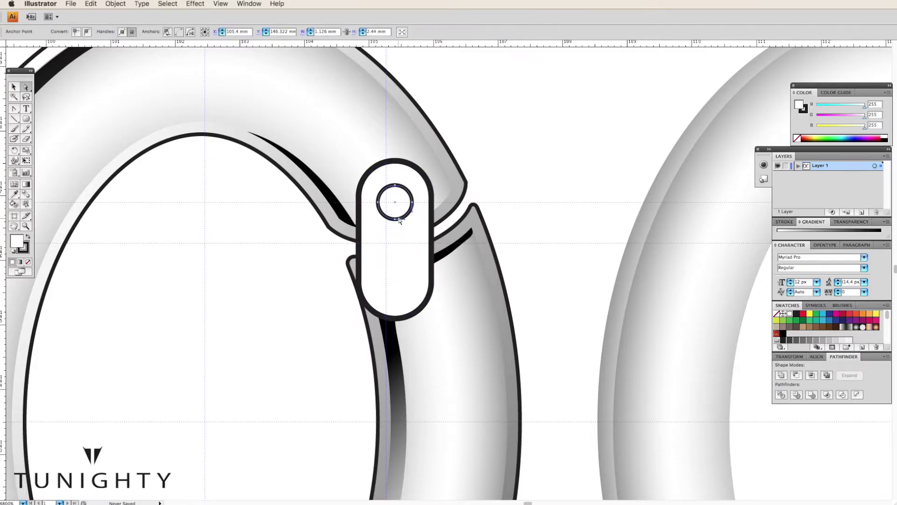
key(ctrl+alt+[)
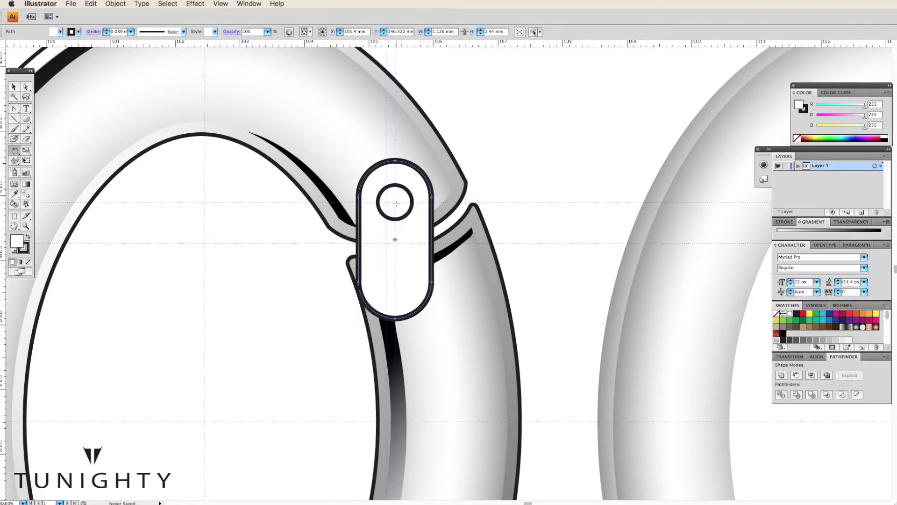
drag(392, 289, 434, 295)
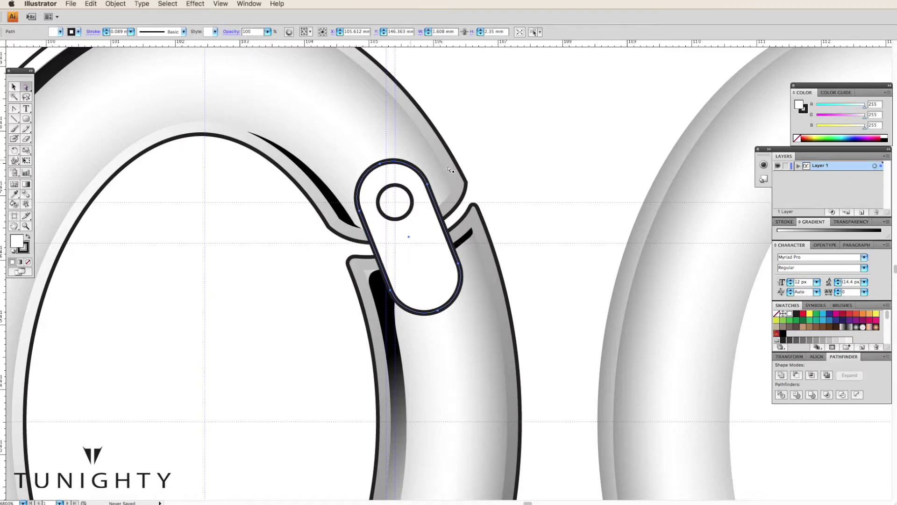
click(115, 4)
click(225, 57)
click(476, 157)
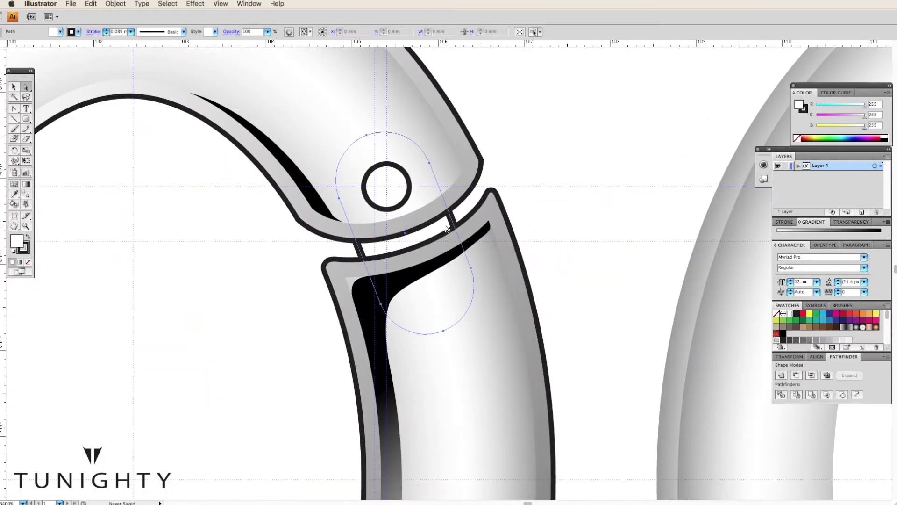
Create an inset Offset Path copy of the bar with no stroke.
click(115, 3)
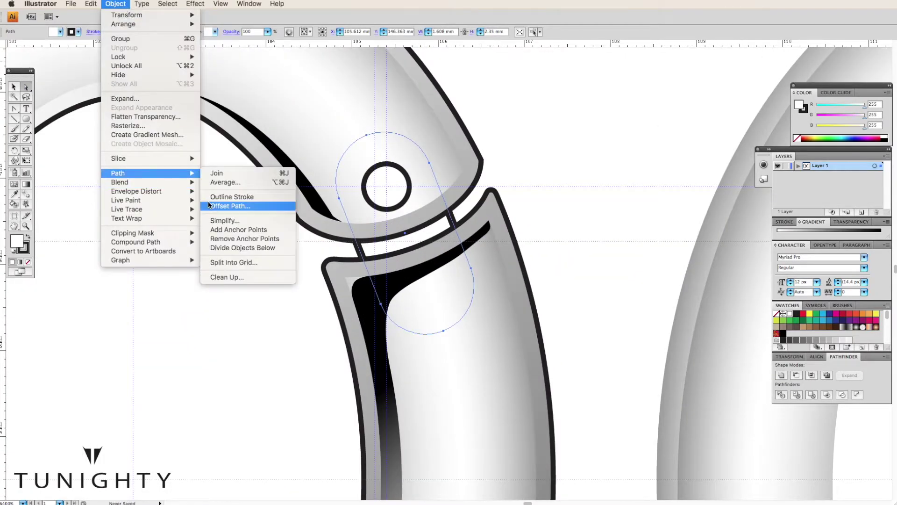
click(208, 205)
key(Return)
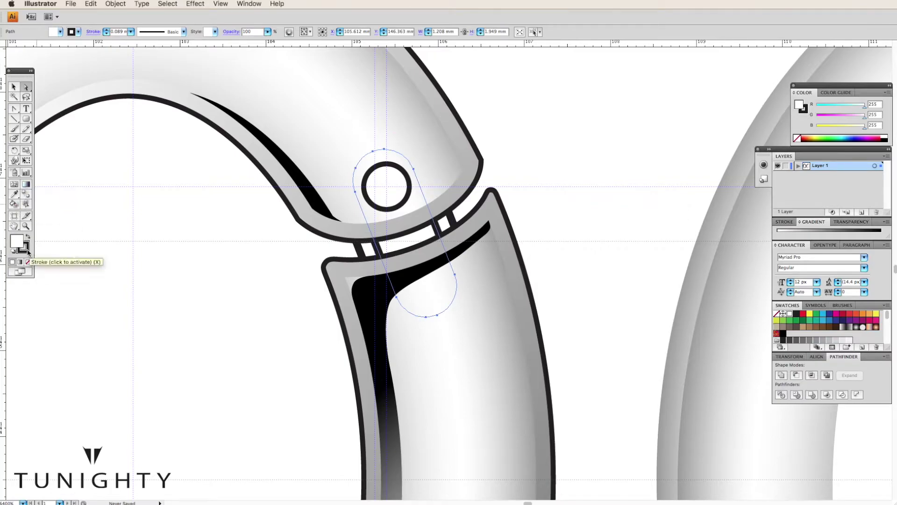
click(23, 247)
click(28, 262)
Fill the inset bar with a black-to-white gradient dragged across the connector.
click(843, 327)
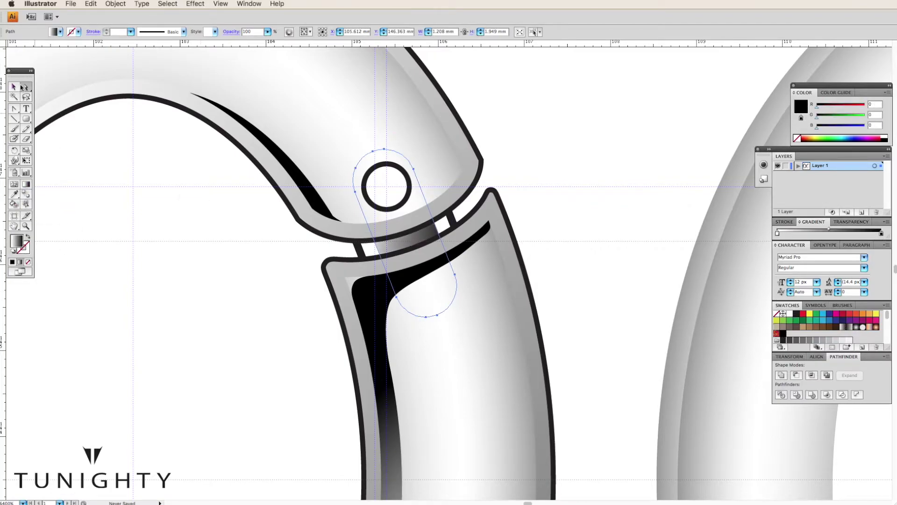
click(26, 184)
drag(466, 263, 383, 222)
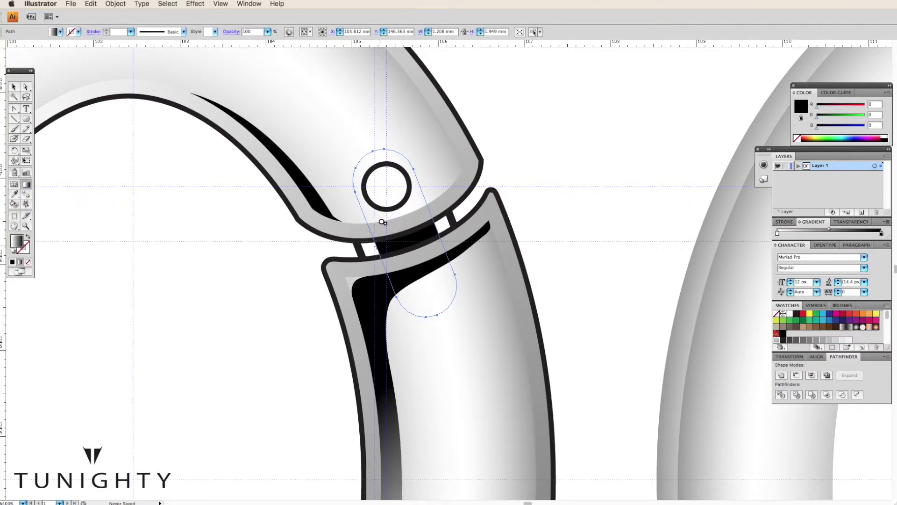
click(822, 340)
key(ctrl+z)
click(26, 184)
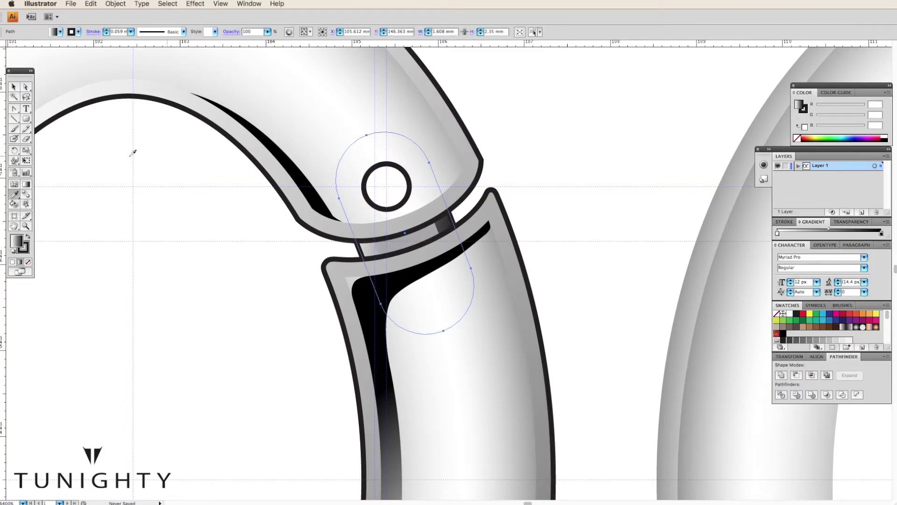
mouse_move(379, 238)
mouse_down()
mouse_move(516, 214)
mouse_move(545, 218)
mouse_up()
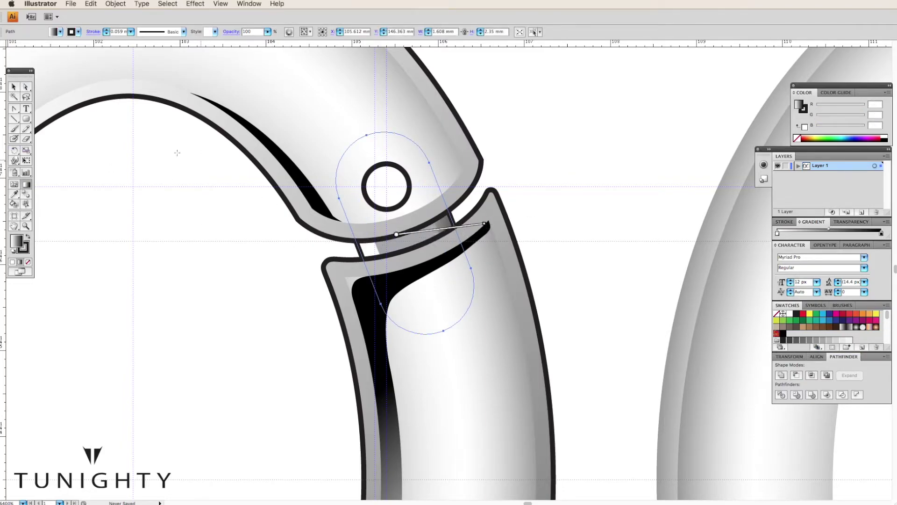
Deselect to check the result, then reselect the bar to adjust its gradient again.
key(a)
click(526, 171)
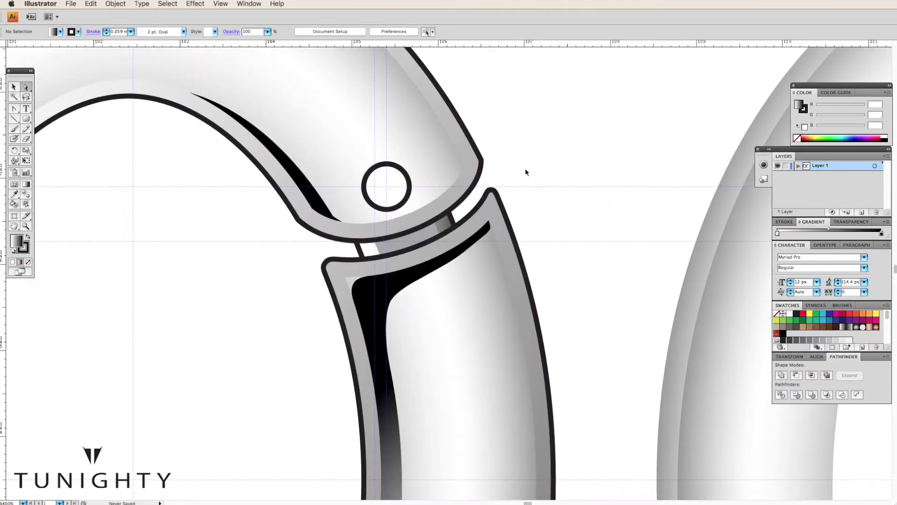
key(ctrl+minus)
key(ctrl+minus)
key(ctrl+minus)
click(437, 262)
click(26, 183)
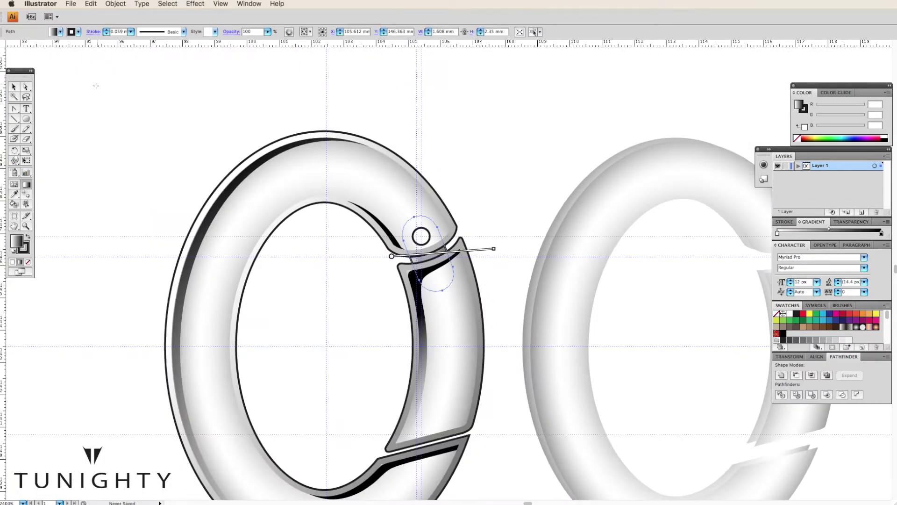
Bring the clasp joint into view and select the small pin circle, undoing an accidental enlargement.
key(a)
click(205, 150)
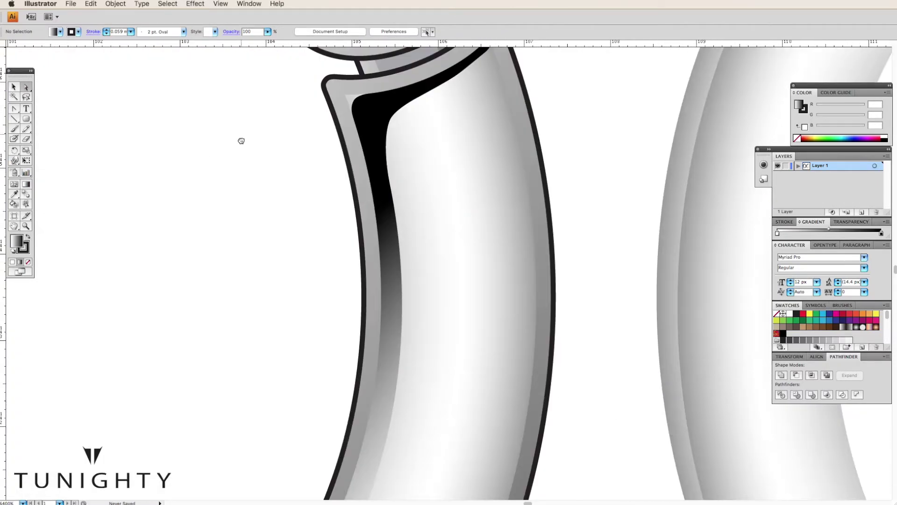
drag(241, 134, 196, 386)
click(341, 231)
key(v)
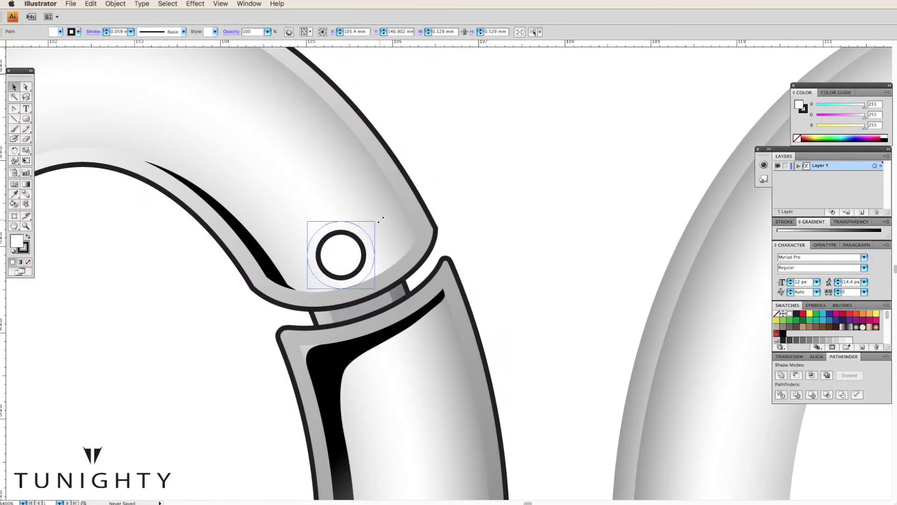
drag(381, 219, 381, 220)
scroll(312, 247, down, 1)
key(ctrl+z)
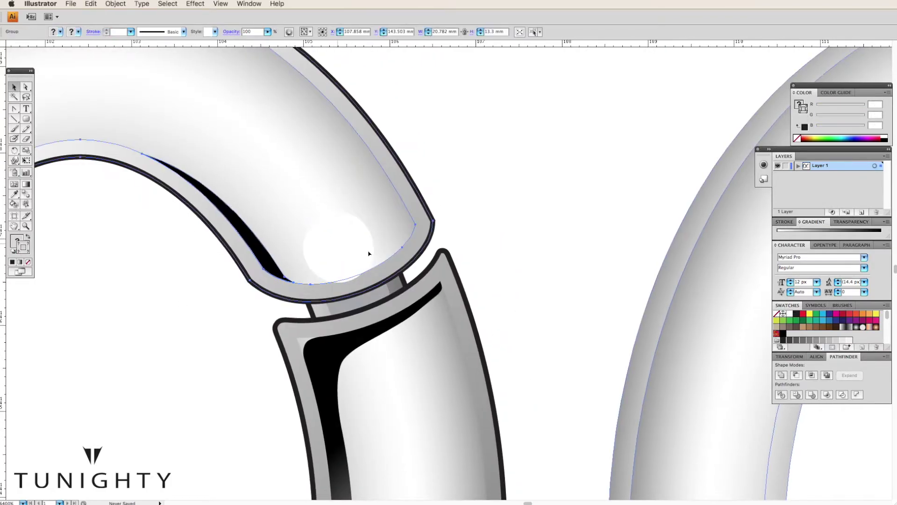
click(511, 295)
click(341, 255)
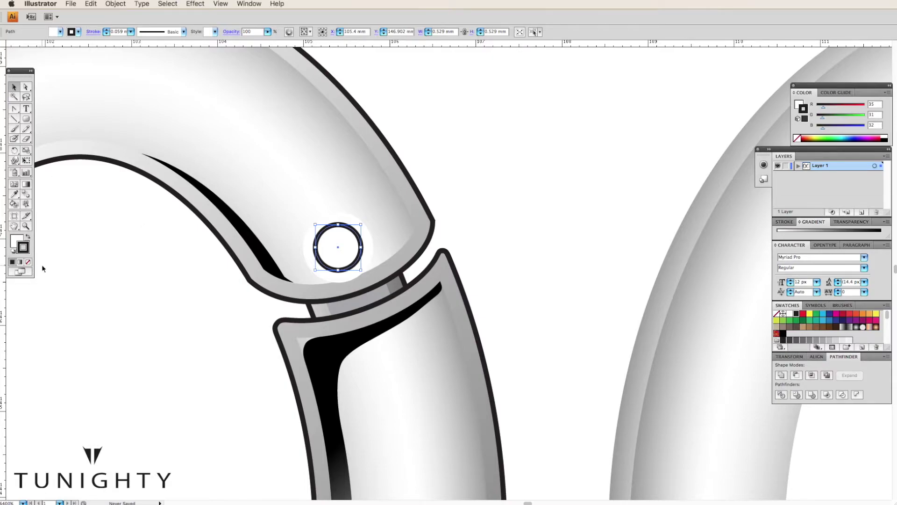
Remove the pin circle's outline and fill it near-black.
click(28, 262)
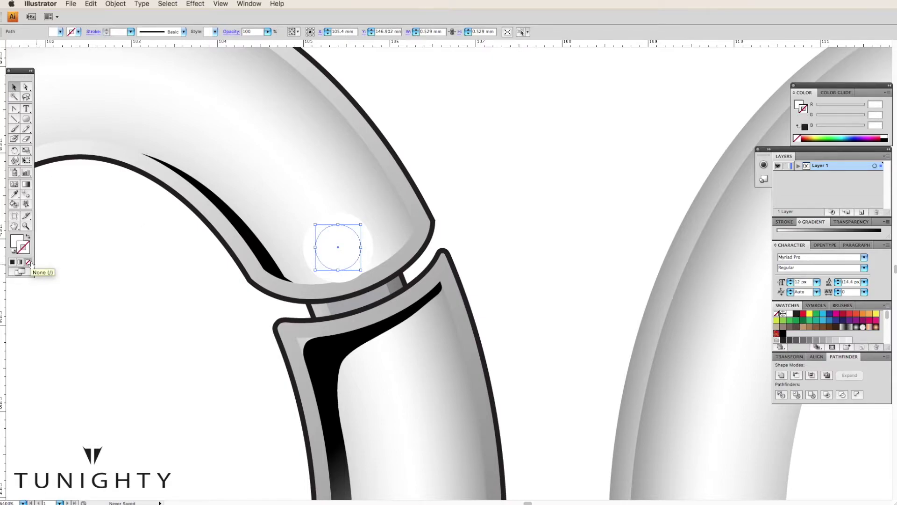
click(17, 240)
click(796, 314)
scroll(423, 260, right, 1)
scroll(423, 260, left, 1)
scroll(392, 256, left, 4)
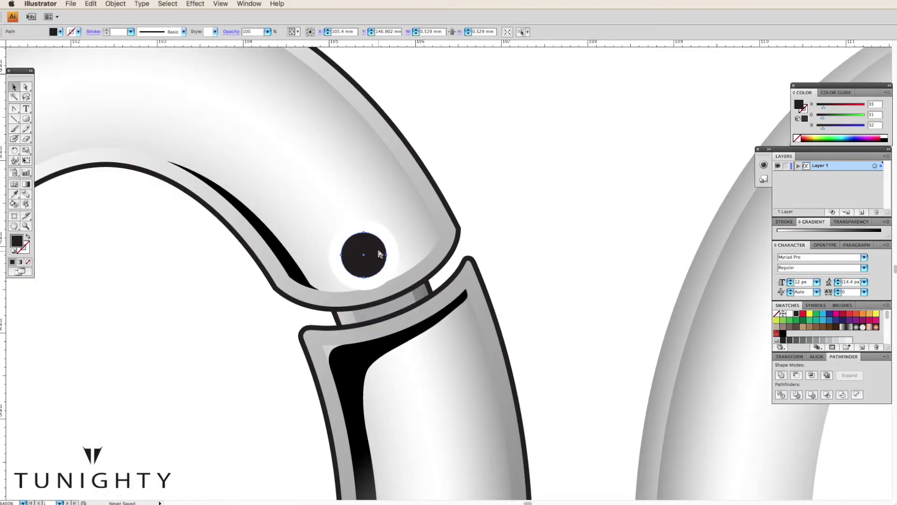
key(a)
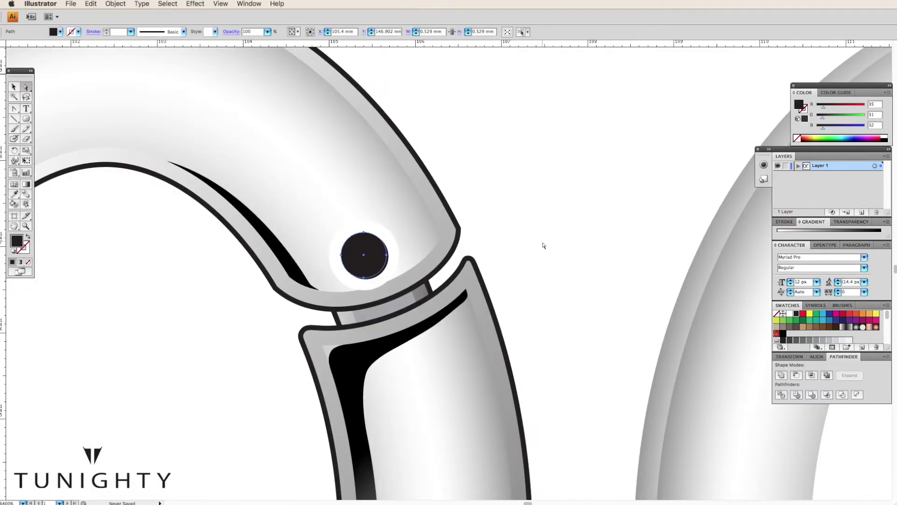
Apply a radial gradient to the pin and aim its highlight across the circle.
click(839, 327)
key(g)
drag(339, 236, 412, 278)
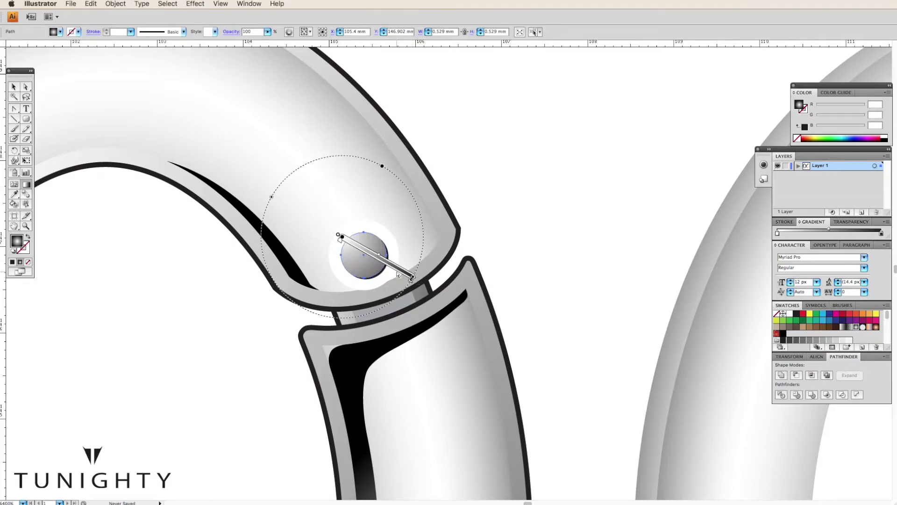
key(a)
click(481, 194)
key(ctrl+minus)
key(ctrl+minus)
key(ctrl+minus)
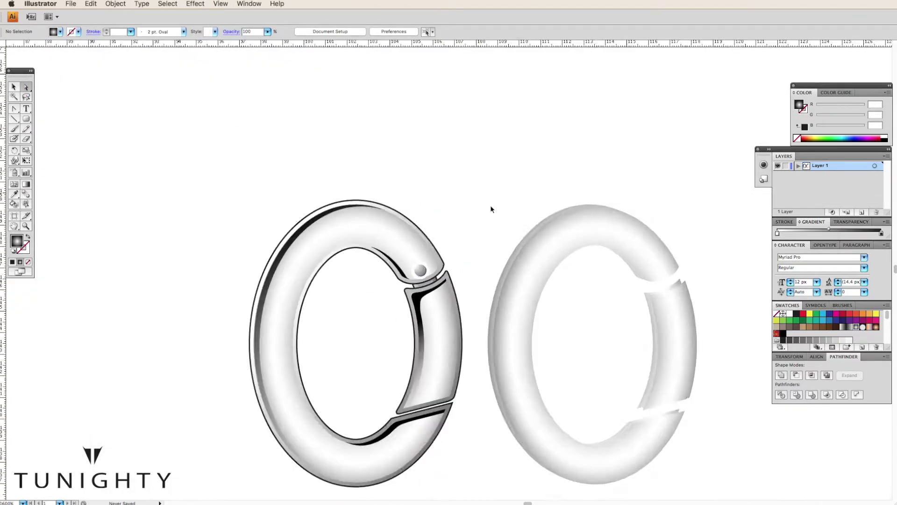
Delete the right-hand ring, leaving only the clasp ring.
key(ctrl+minus)
drag(411, 208, 542, 406)
key(Delete)
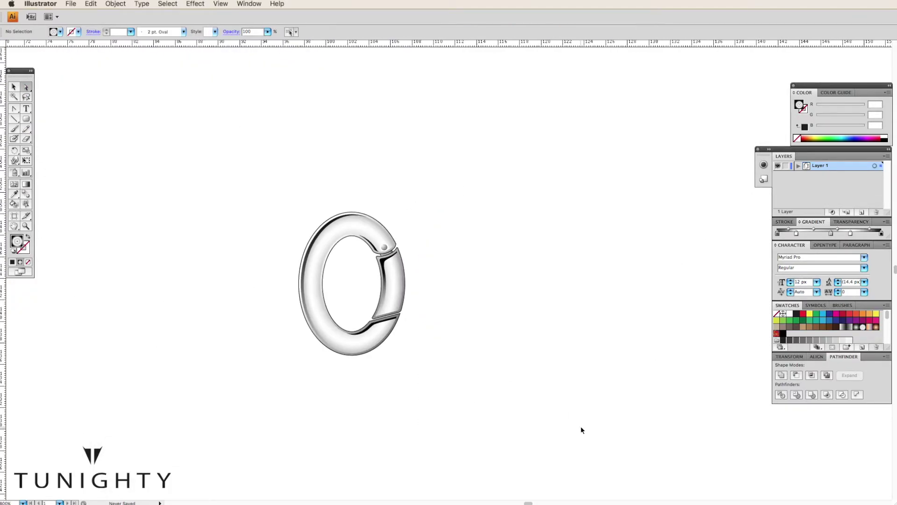
key(ctrl+plus)
Add and rearrange grey stops in the ring's gradient, then redraw it from the ring centre.
click(387, 204)
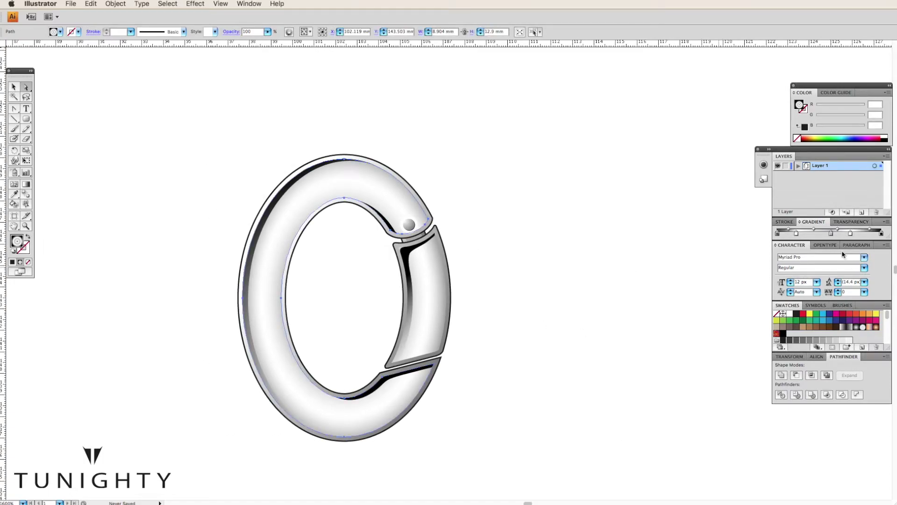
mouse_move(864, 241)
mouse_down()
mouse_move(847, 238)
mouse_move(860, 239)
mouse_up()
click(842, 234)
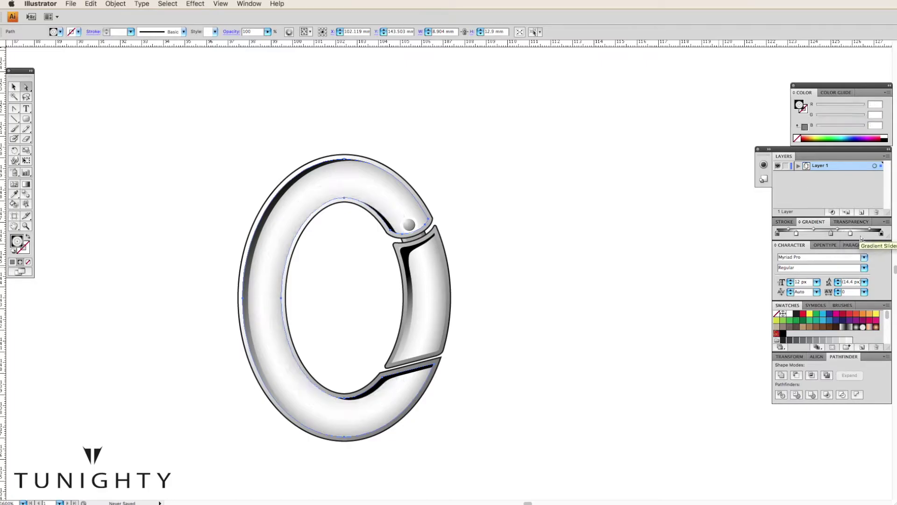
click(842, 236)
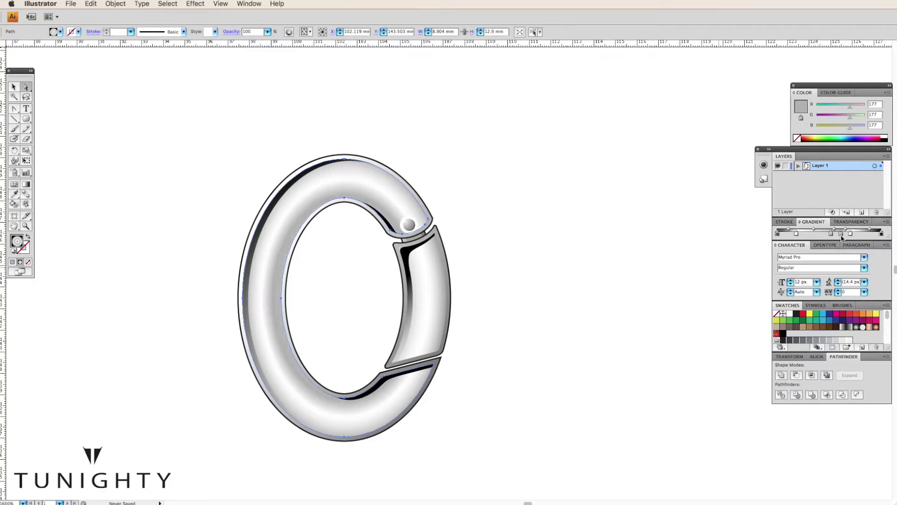
mouse_move(844, 237)
mouse_down()
mouse_move(854, 237)
mouse_move(819, 236)
mouse_move(836, 238)
mouse_up()
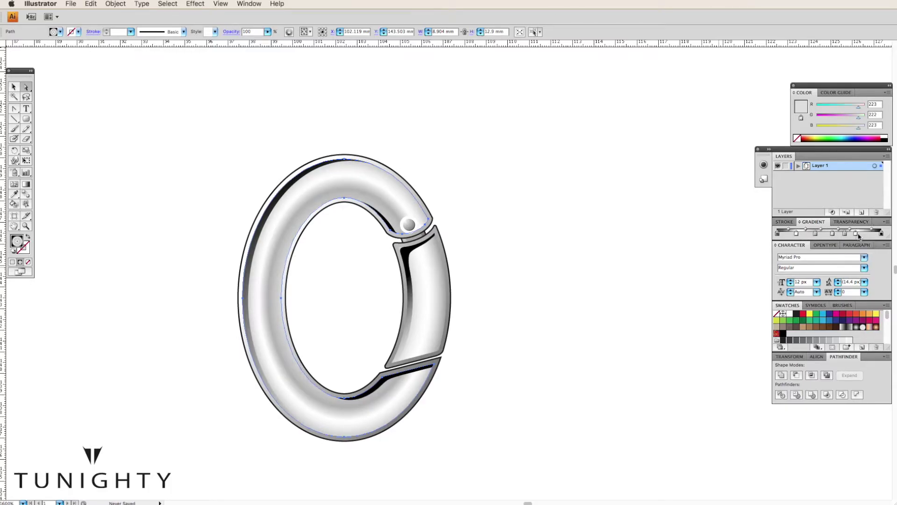
drag(858, 237, 872, 237)
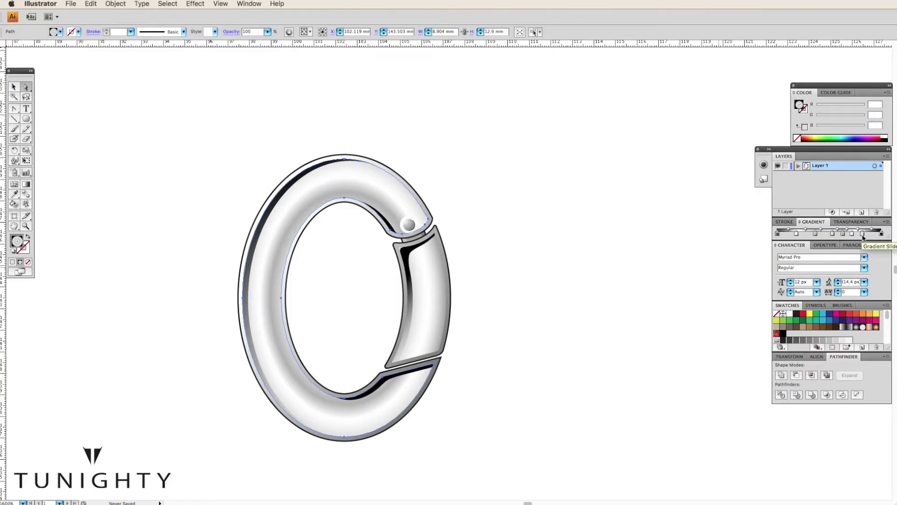
click(27, 184)
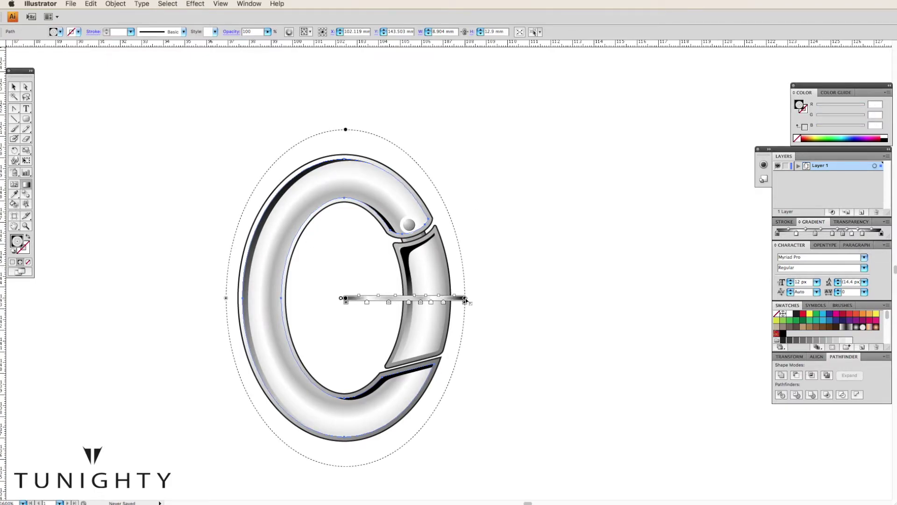
drag(467, 304, 474, 301)
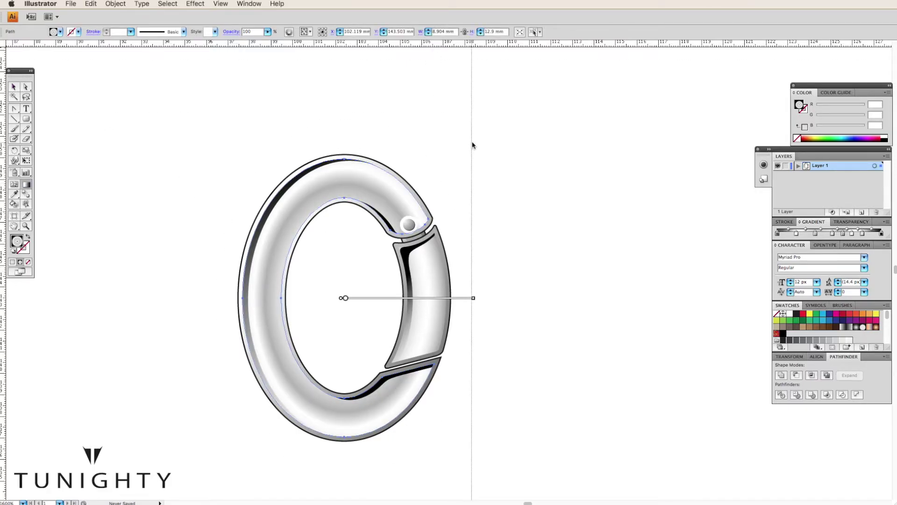
Retune the clasp gate piece's linear gradient to a faint blue-grey sheen.
key(a)
click(411, 256)
click(116, 4)
click(145, 130)
key(g)
key(ctrl+semicolon)
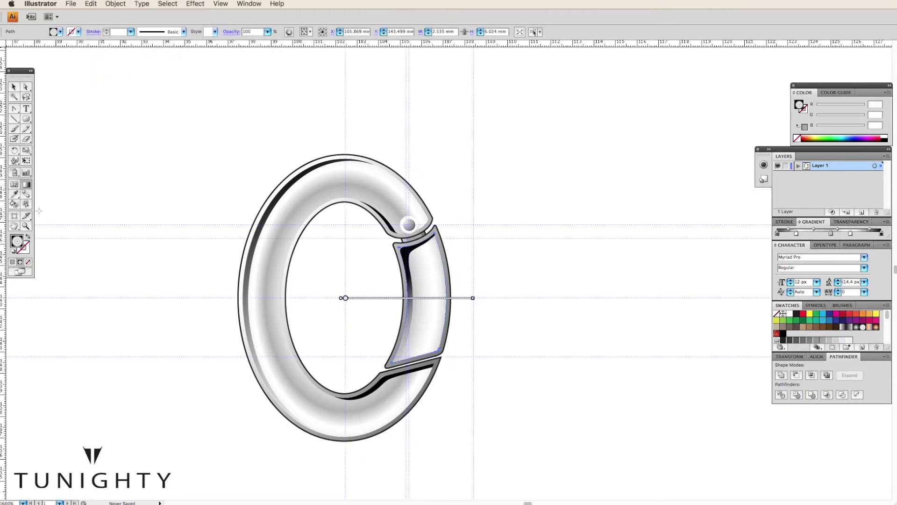
key(a)
click(510, 271)
key(ctrl+semicolon)
key(ctrl+minus)
key(ctrl+minus)
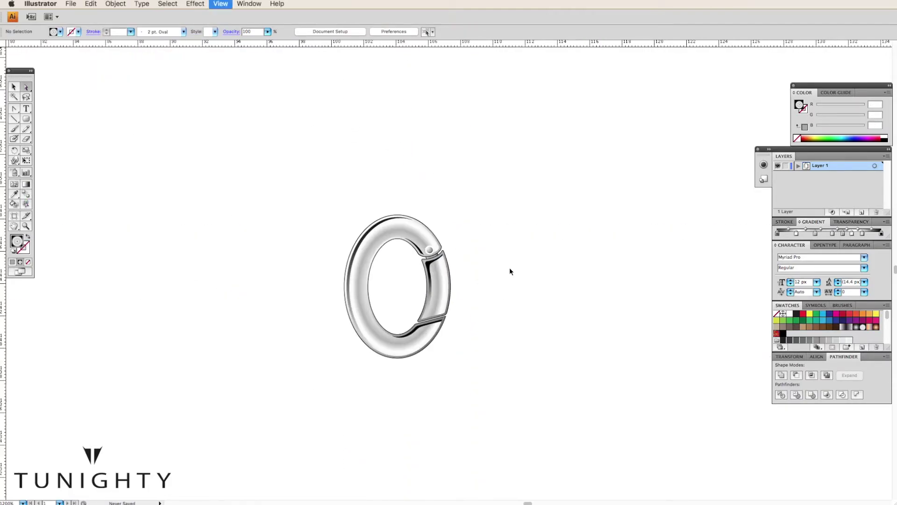
key(ctrl+plus)
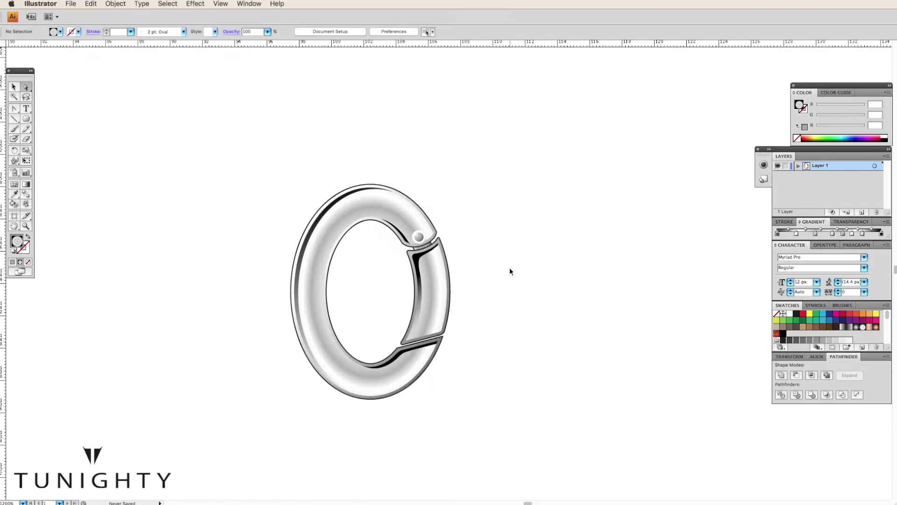
key(ctrl+plus)
key(ctrl+minus)
key(ctrl+minus)
key(ctrl+minus)
key(ctrl+plus)
key(ctrl+plus)
key(ctrl+plus)
Draw an 8.8 mm rounded-rectangle connector bar below the ring.
scroll(462, 271, left, 1)
drag(27, 118, 42, 140)
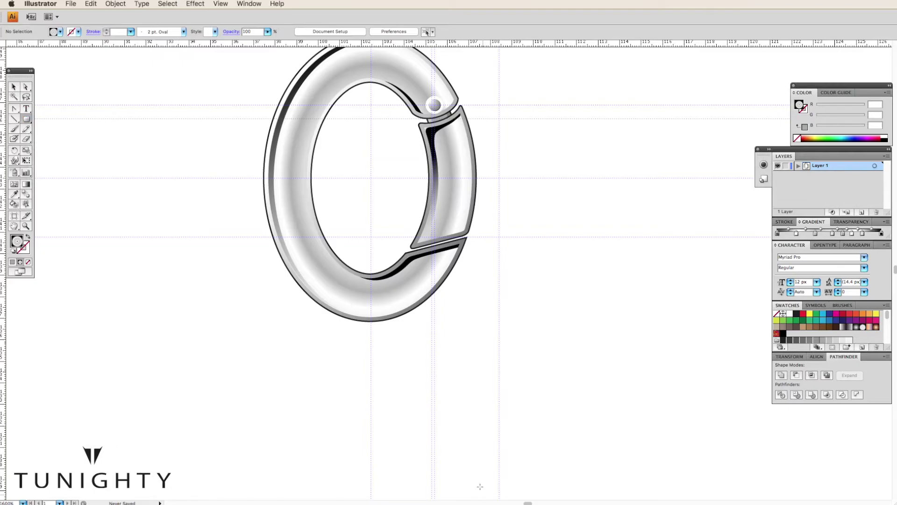
click(370, 358)
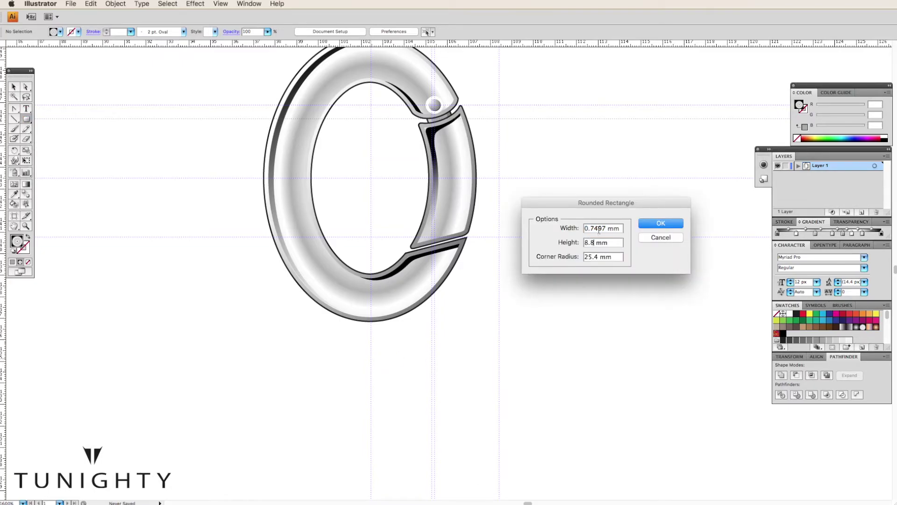
key(Return)
Eyedrop the ring's metallic gradient onto the bar and run it across the bar.
scroll(400, 341, down, 2)
key(i)
click(295, 216)
key(g)
drag(357, 310, 508, 363)
Add a 0.2 mm inset offset path, nudge it up, drop the stroke, and fill it with grey gradient.
key(a)
click(110, 3)
click(230, 206)
key(Return)
key(Up)
key(Up)
key(Up)
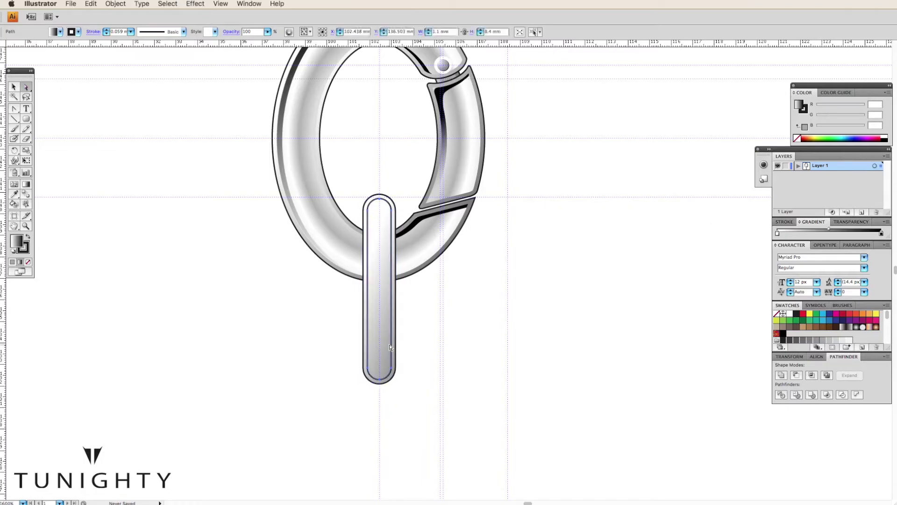
key(slash)
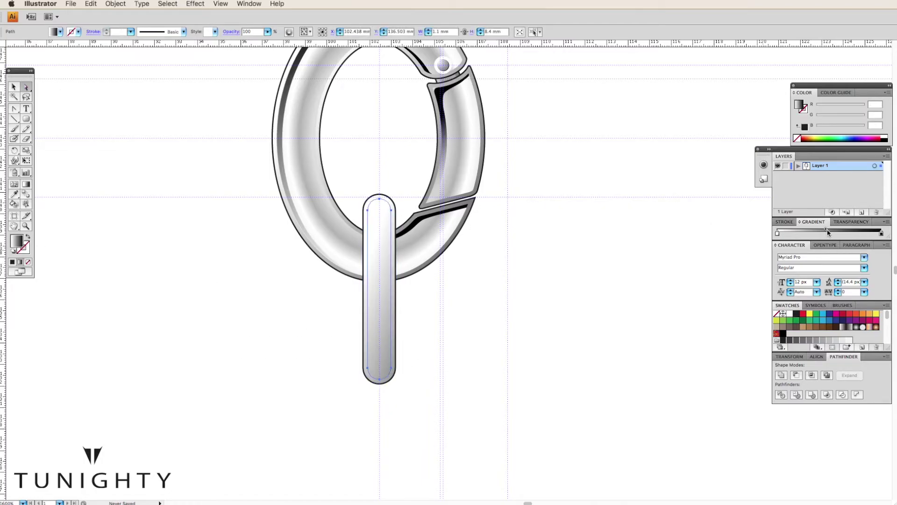
click(826, 234)
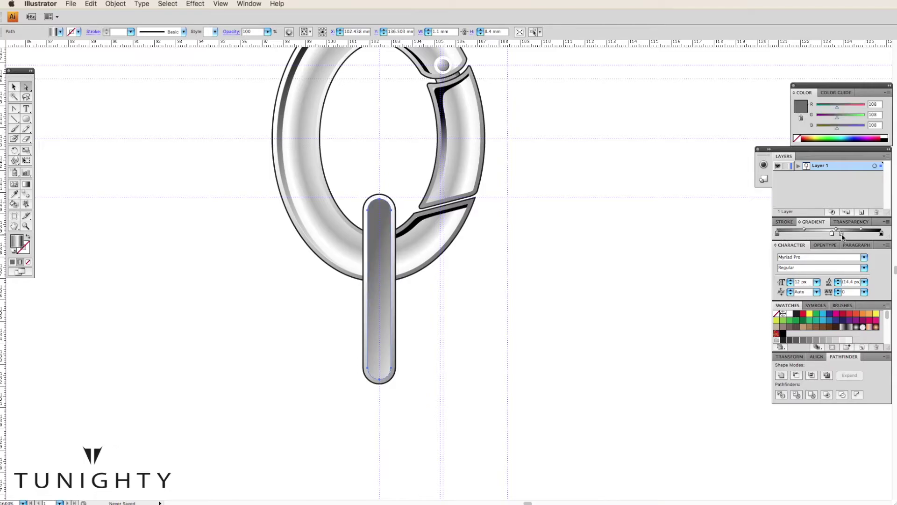
Run the inner capsule's gradient horizontally and rearrange its stops into bright silver highlights.
key(g)
drag(365, 282, 496, 329)
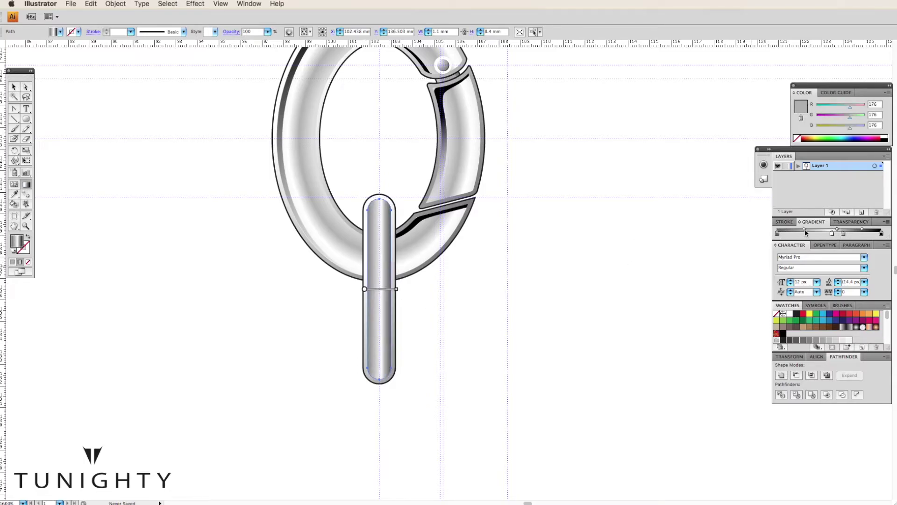
drag(832, 234, 825, 233)
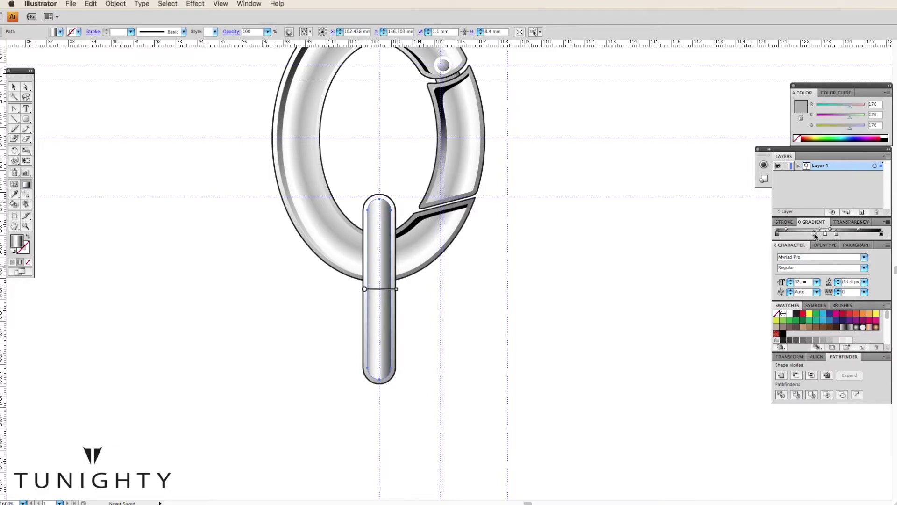
mouse_move(837, 233)
mouse_down()
mouse_move(856, 233)
mouse_move(802, 234)
mouse_move(839, 233)
mouse_up()
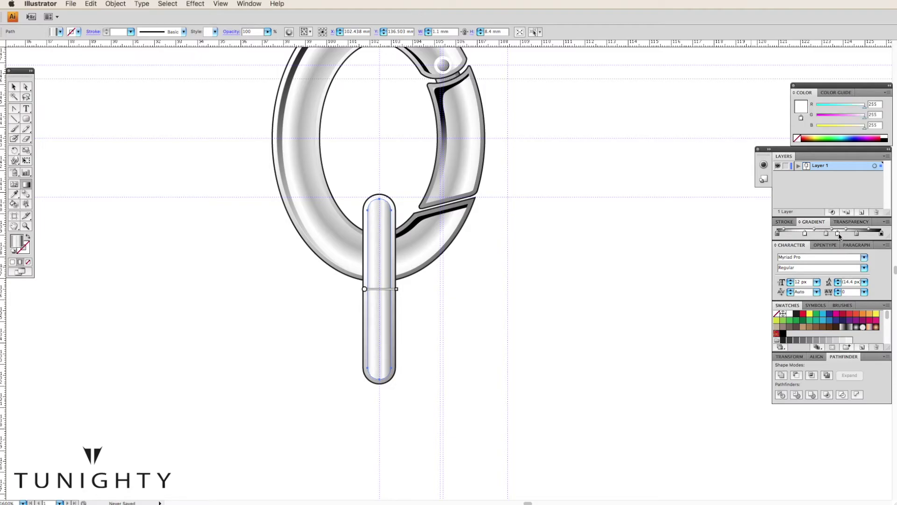
drag(831, 233, 854, 234)
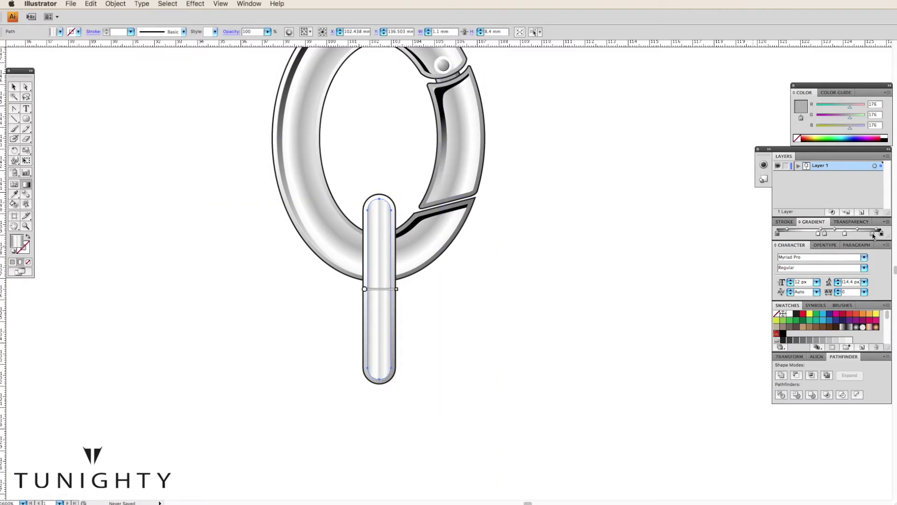
mouse_move(833, 233)
mouse_down()
mouse_move(813, 234)
mouse_move(830, 233)
mouse_up()
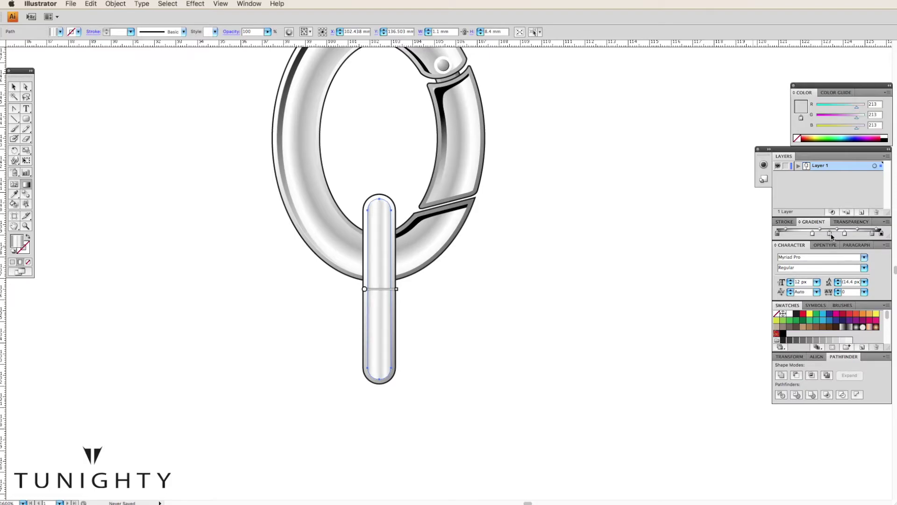
click(26, 87)
click(253, 181)
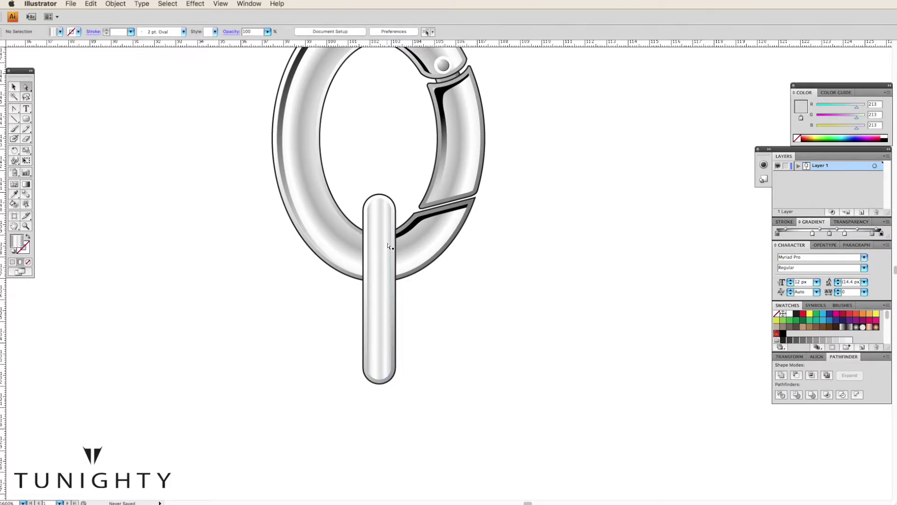
key(super+equal)
click(305, 273)
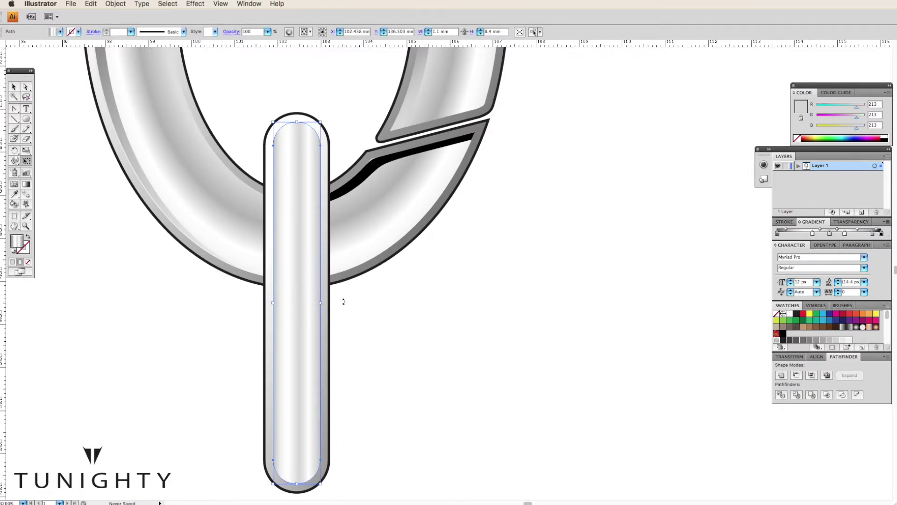
Zoom in where the bar meets the ring and sketch a first Pen curve, then discard it.
click(129, 272)
key(super+equal)
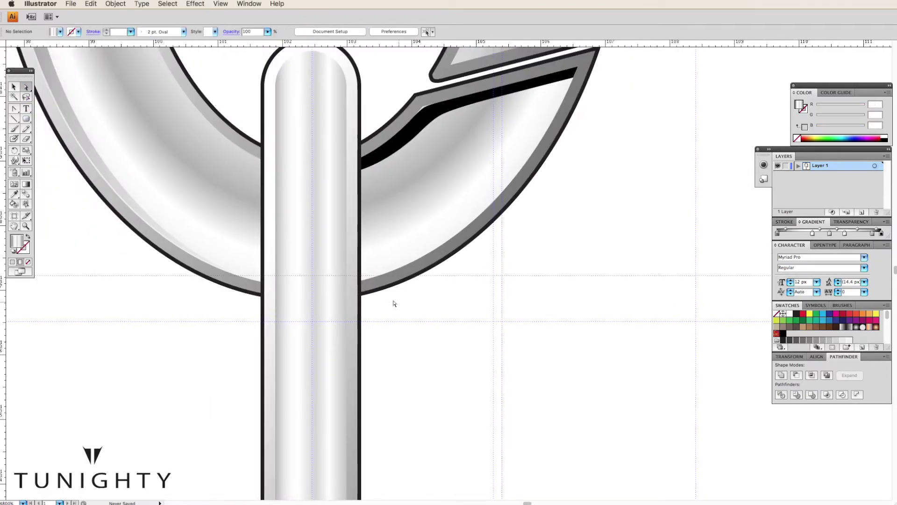
click(24, 111)
click(24, 111)
mouse_move(275, 264)
mouse_down()
mouse_move(274, 288)
mouse_move(333, 309)
mouse_up()
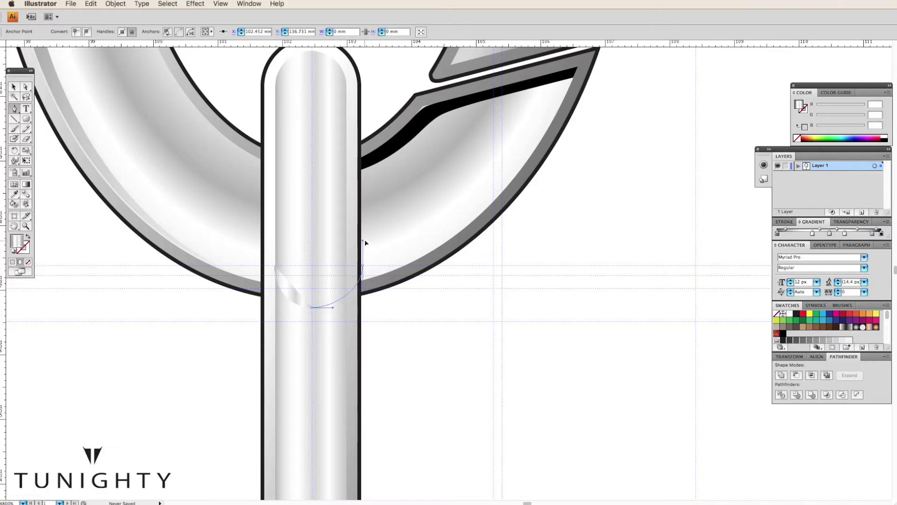
drag(365, 241, 363, 244)
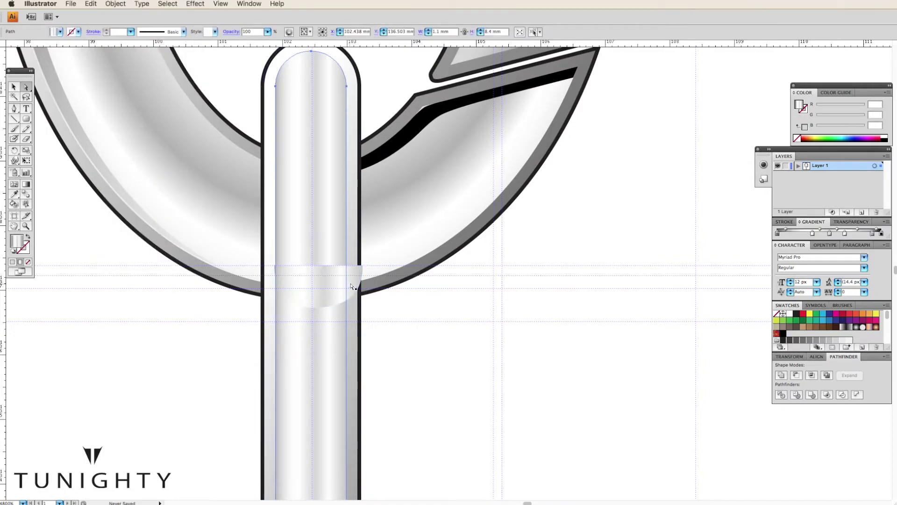
drag(350, 293, 352, 267)
key(super+shift+a)
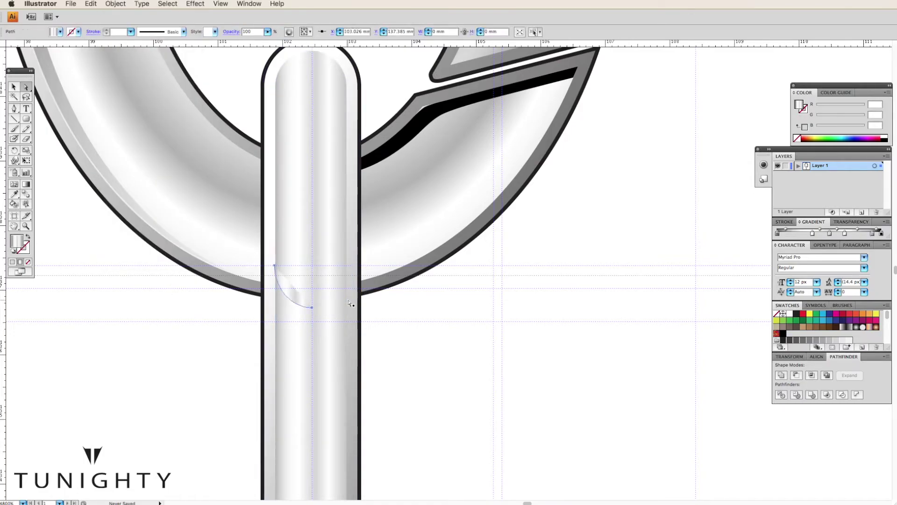
Redraw the U-shaped curve across the bar as a black stroke and reflect a copy below.
drag(274, 265, 274, 284)
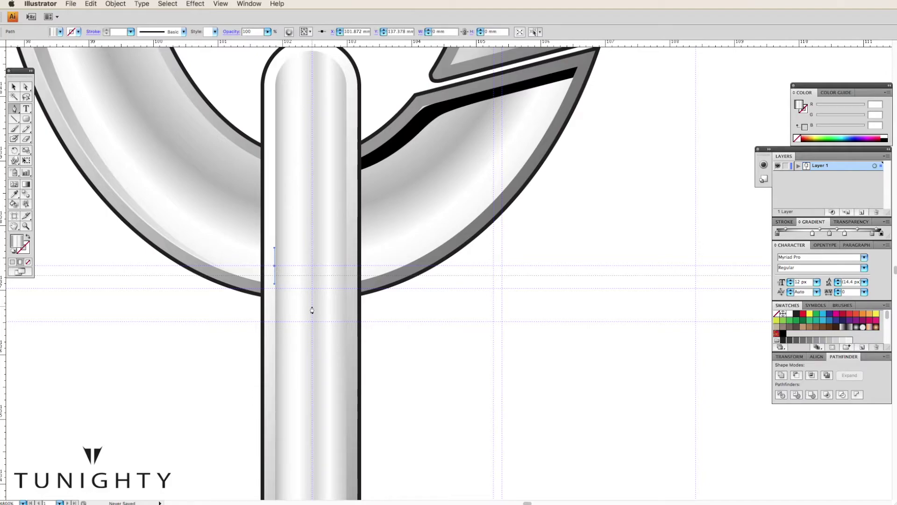
drag(341, 307, 339, 306)
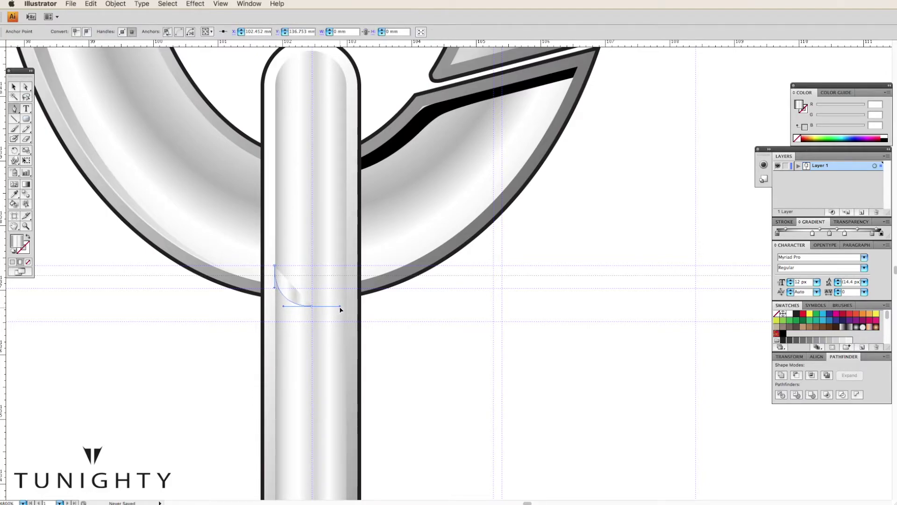
drag(348, 265, 348, 243)
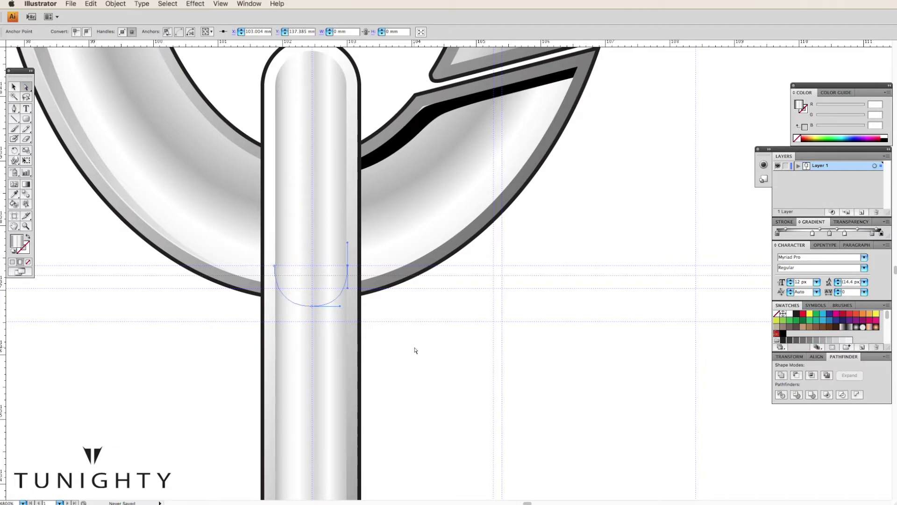
key(v)
key(shift+x)
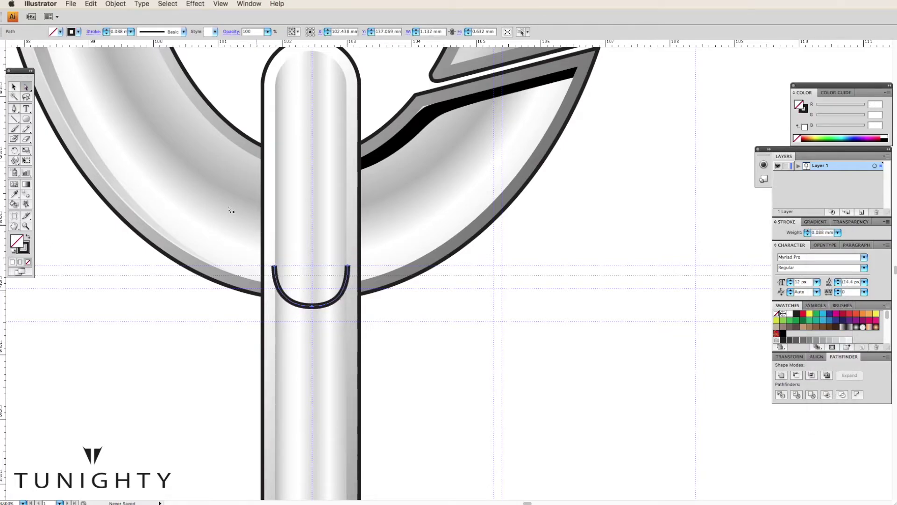
drag(14, 150, 26, 151)
alt+click(240, 321)
Confirm the reflected arc copy and line the lower arc up against the upper one.
click(655, 249)
key(a)
click(408, 317)
scroll(409, 317, down, 3)
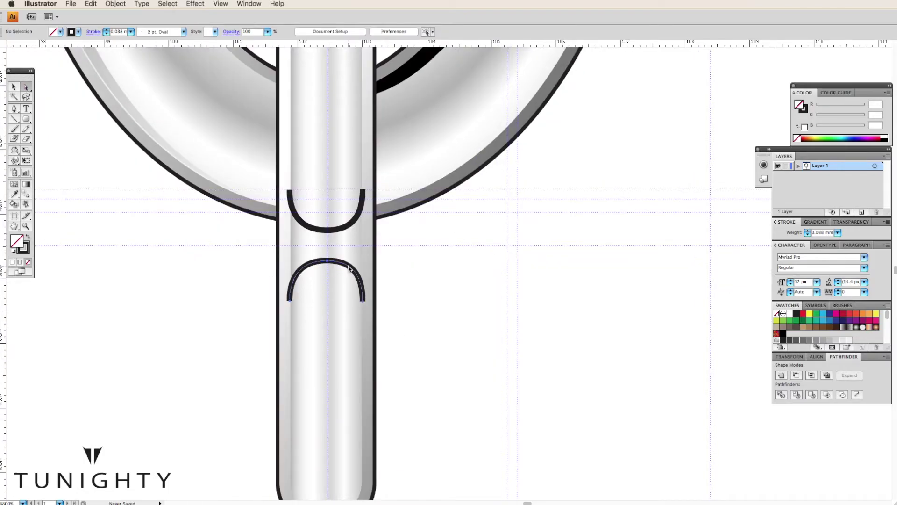
drag(348, 267, 349, 266)
click(388, 265)
key(super+equal)
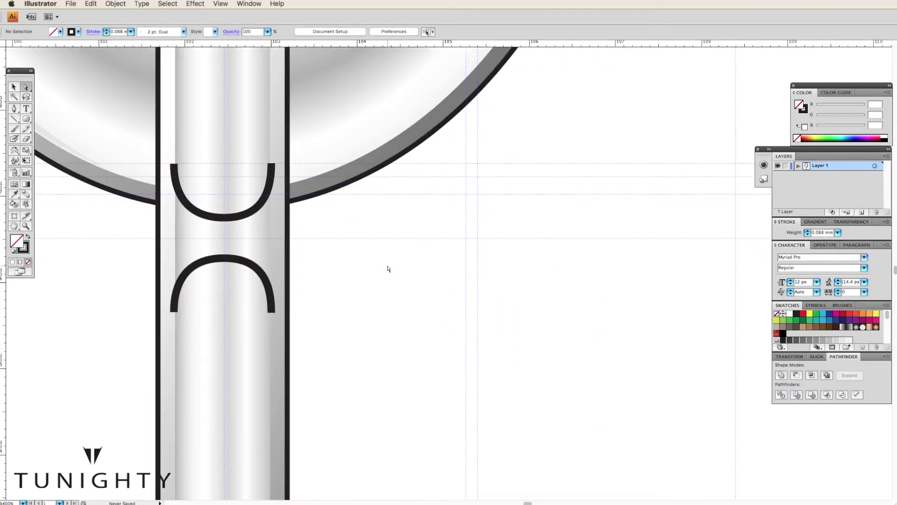
scroll(388, 269, left, 3)
click(311, 252)
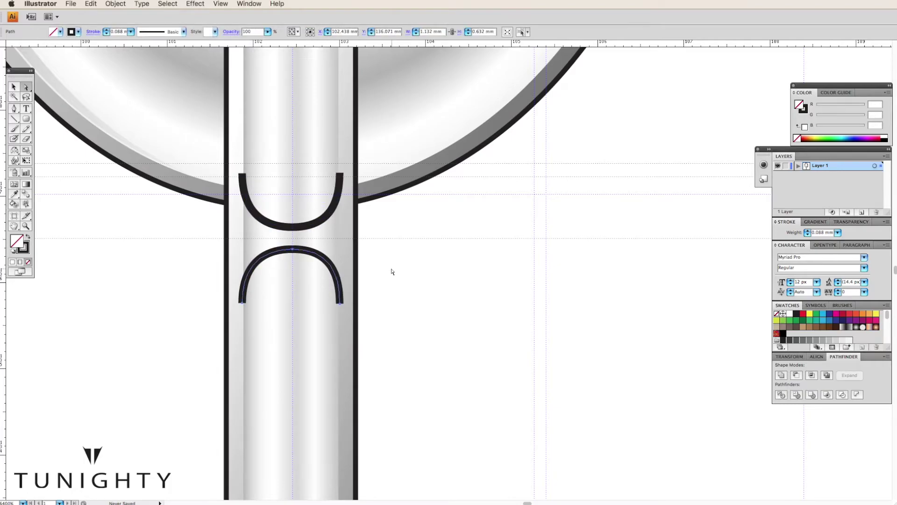
scroll(374, 267, up, 1)
scroll(374, 266, left, 1)
click(367, 259)
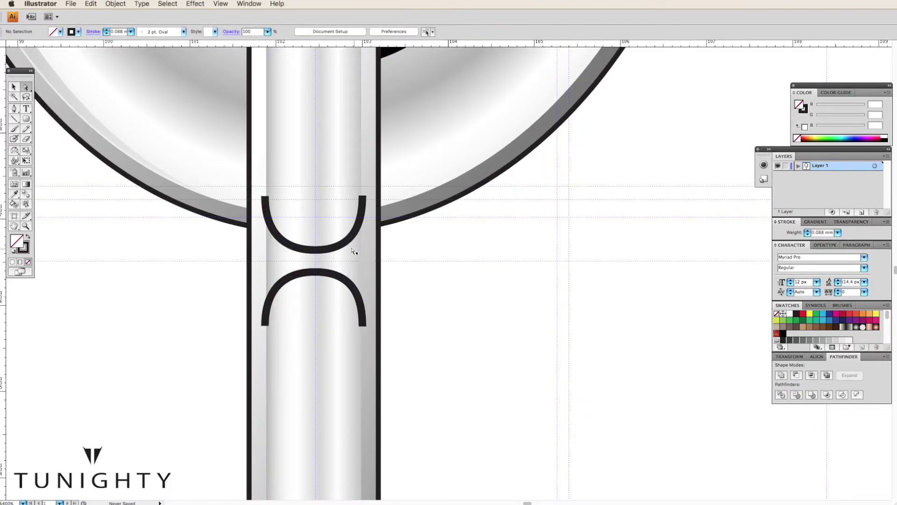
Join the two arcs into one black-filled notch, undoing a trial divide.
key(super+j)
key(shift+x)
key(super+minus)
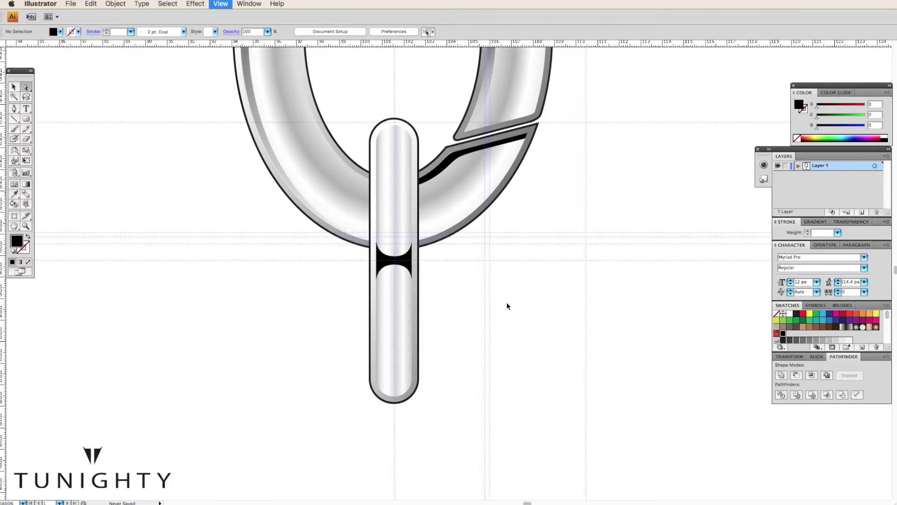
key(super+z)
key(super+z)
key(super+plus)
key(super+plus)
key(super+plus)
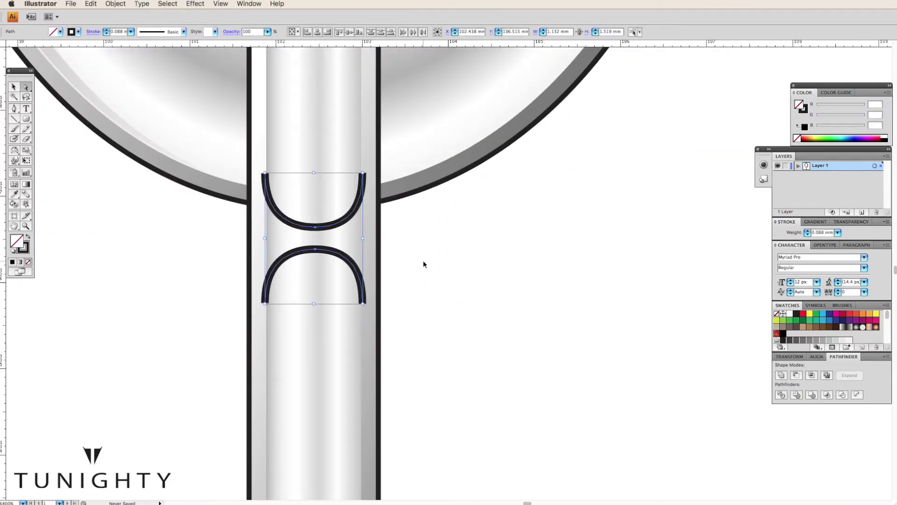
key(super+z)
key(super+z)
key(super+z)
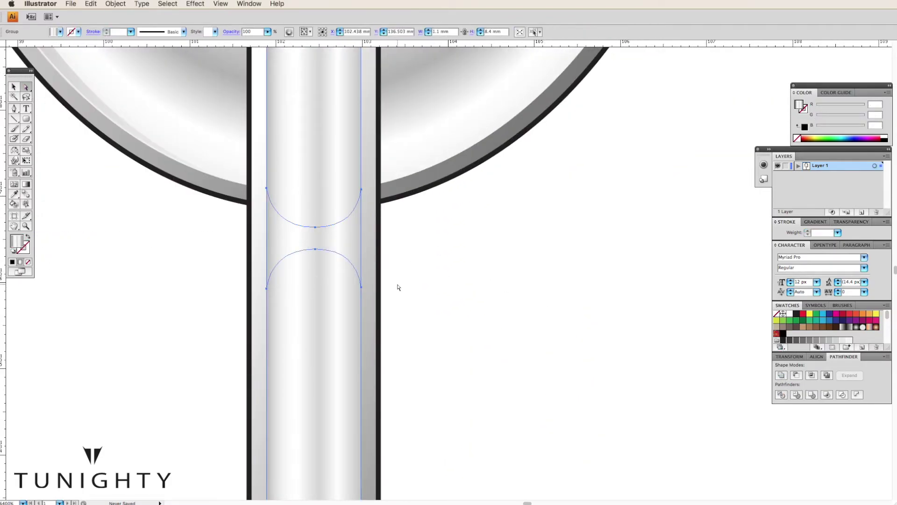
key(super+z)
key(super+z)
key(super+z)
key(super+z)
key(super+z)
key(super+minus)
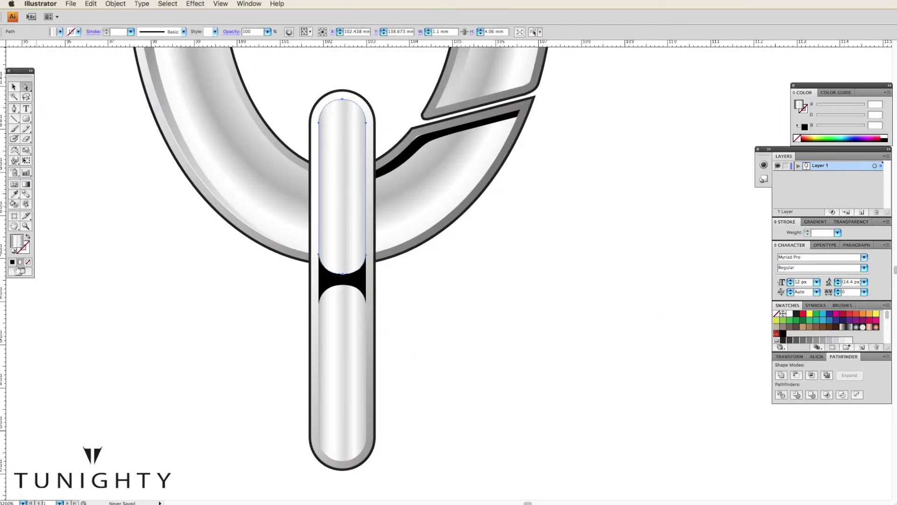
Give the upper capsule a vertical gradient darkening toward the black gap.
click(20, 262)
click(821, 245)
click(814, 222)
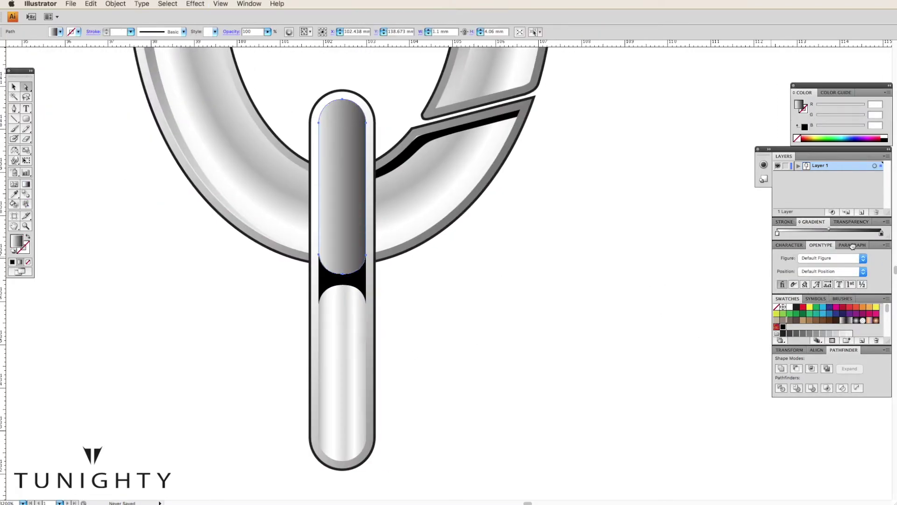
key(g)
drag(342, 243, 342, 282)
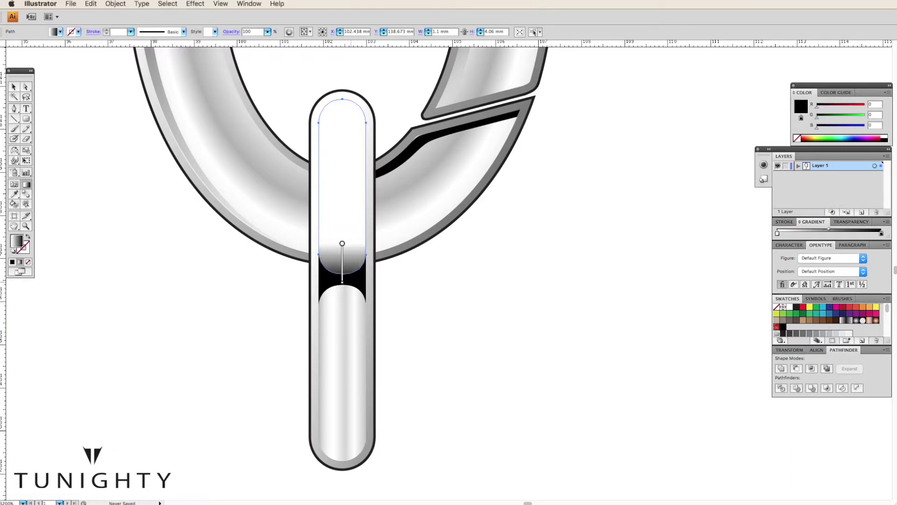
double_click(777, 233)
key(Escape)
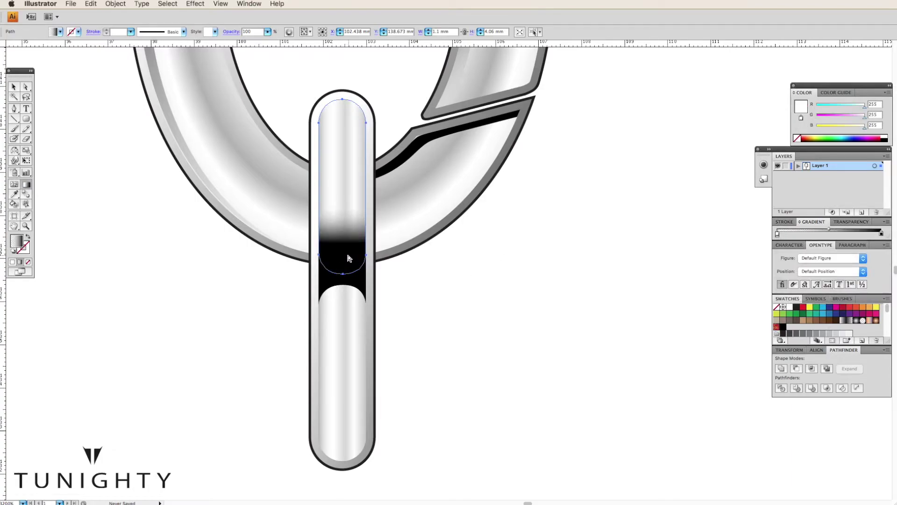
Copy that gradient onto the lower capsule and run it toward the gap.
ctrl+click(360, 305)
key(i)
click(350, 230)
key(g)
drag(347, 273, 349, 355)
Place a copy of the upper inner capsule to the right of the letter.
key(a)
key(ctrl+shift+a)
key(ctrl+minus)
key(ctrl+plus)
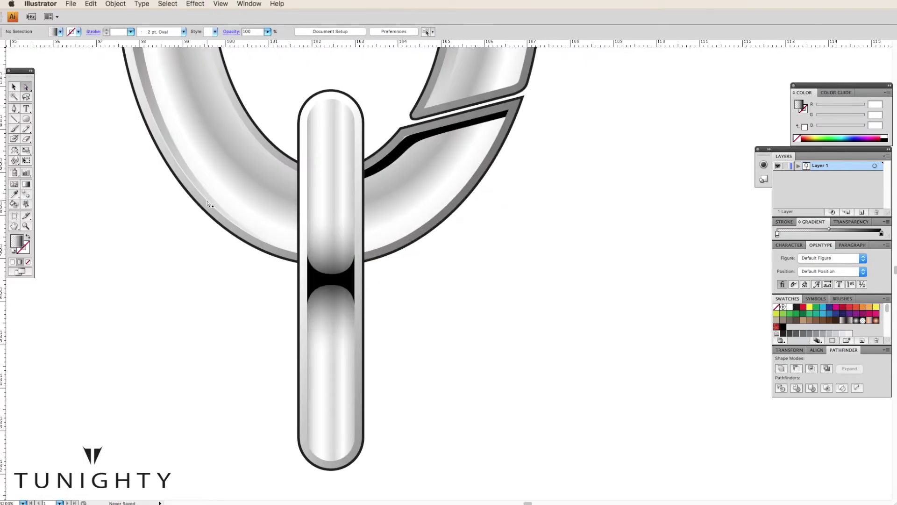
click(286, 229)
drag(284, 226, 511, 241)
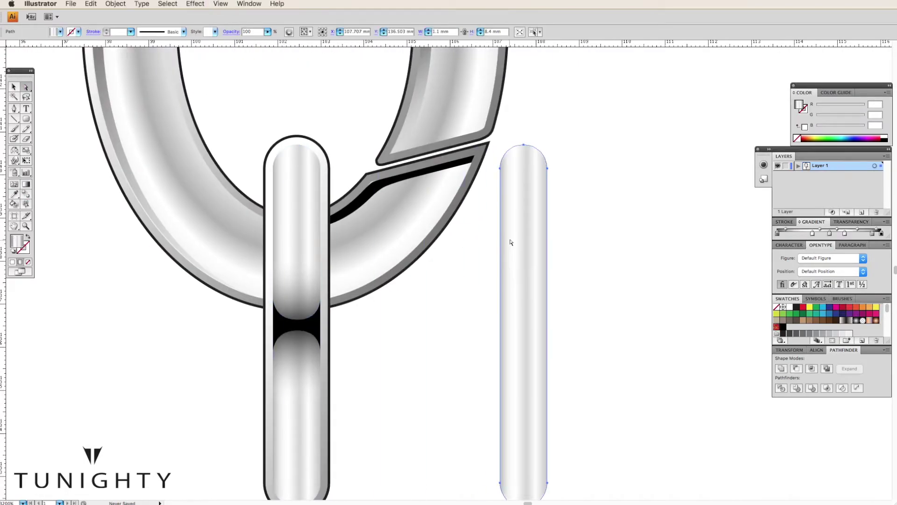
Move the thin strip onto the chrome connector bar's left edge.
scroll(511, 240, right, 2)
click(482, 183)
click(607, 280)
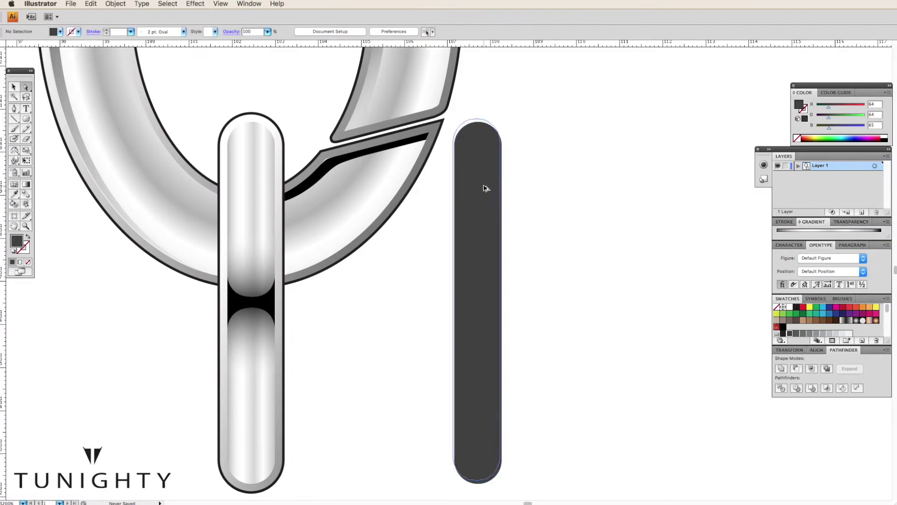
click(457, 235)
drag(457, 235, 231, 239)
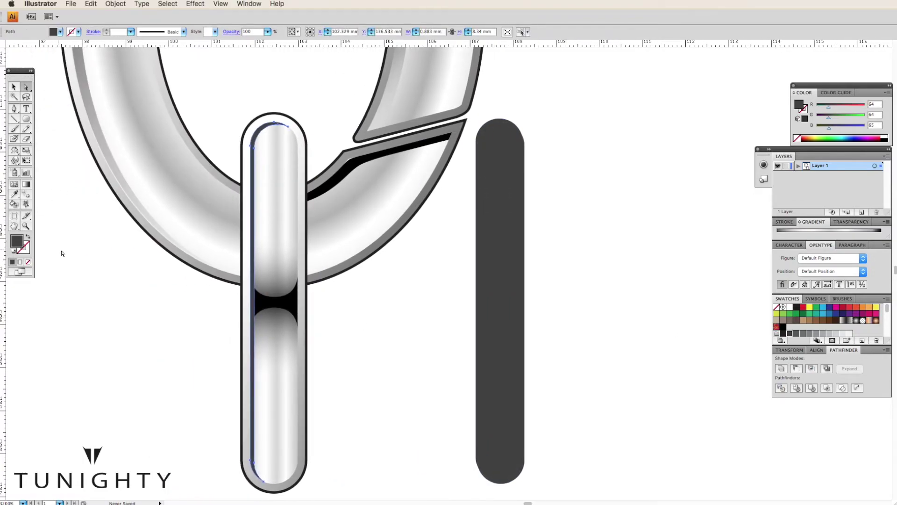
Fill the strip with a black-and-white gradient that has a black middle stop.
click(859, 320)
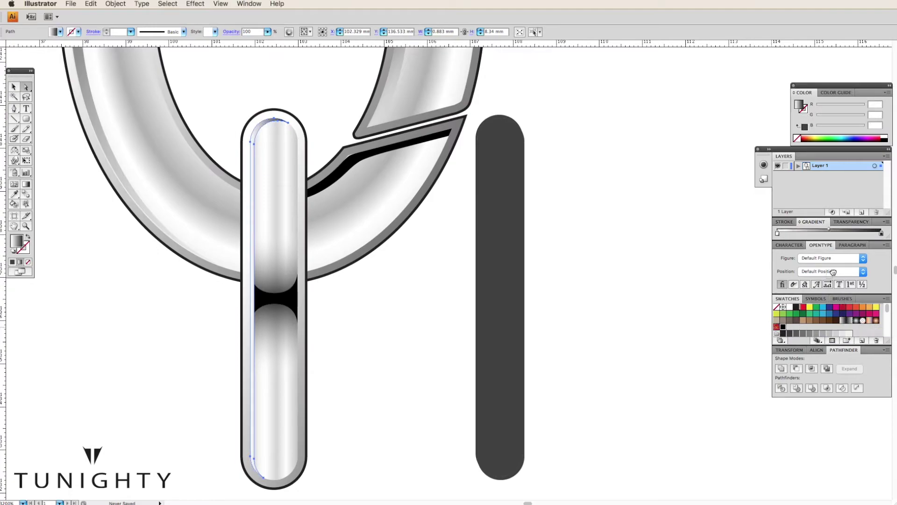
click(881, 234)
click(831, 234)
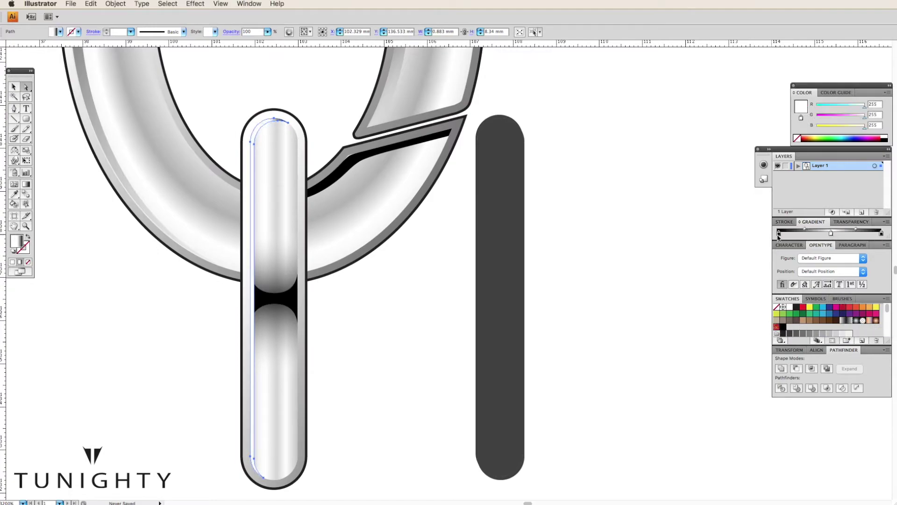
drag(831, 233, 814, 240)
click(829, 233)
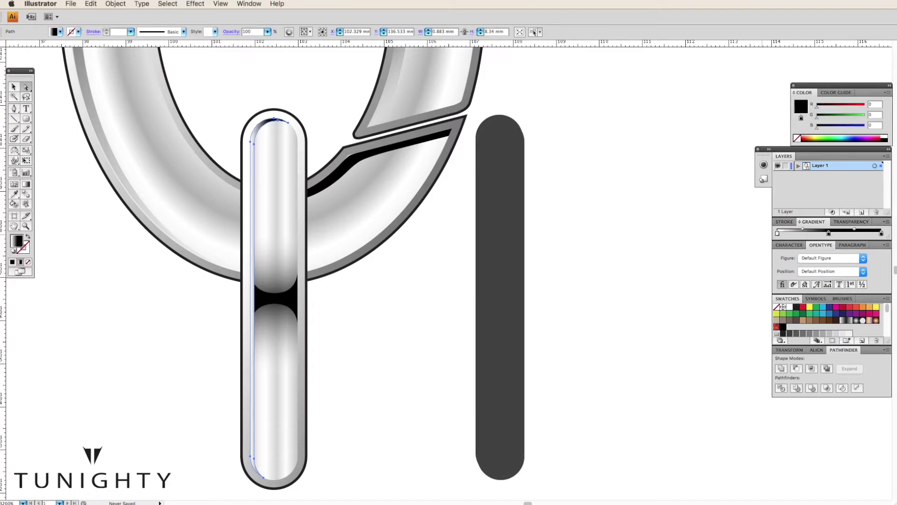
click(779, 234)
key(g)
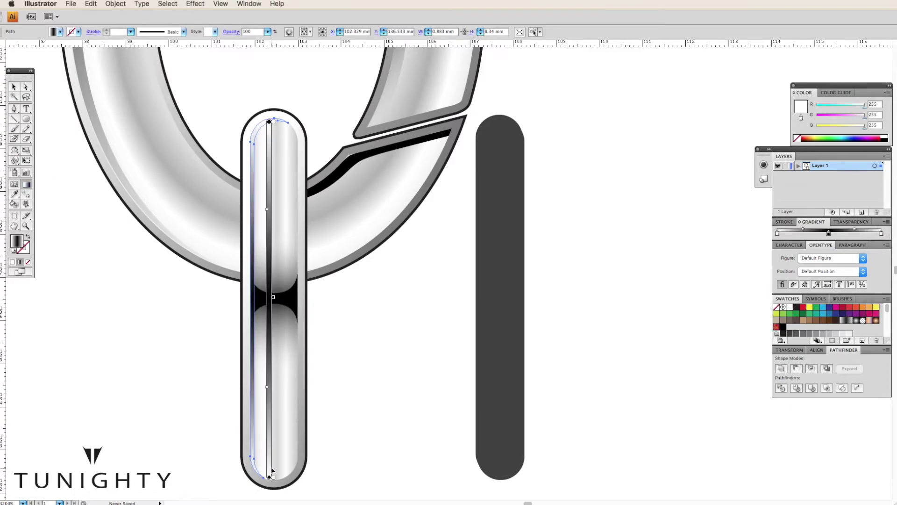
drag(779, 236, 782, 237)
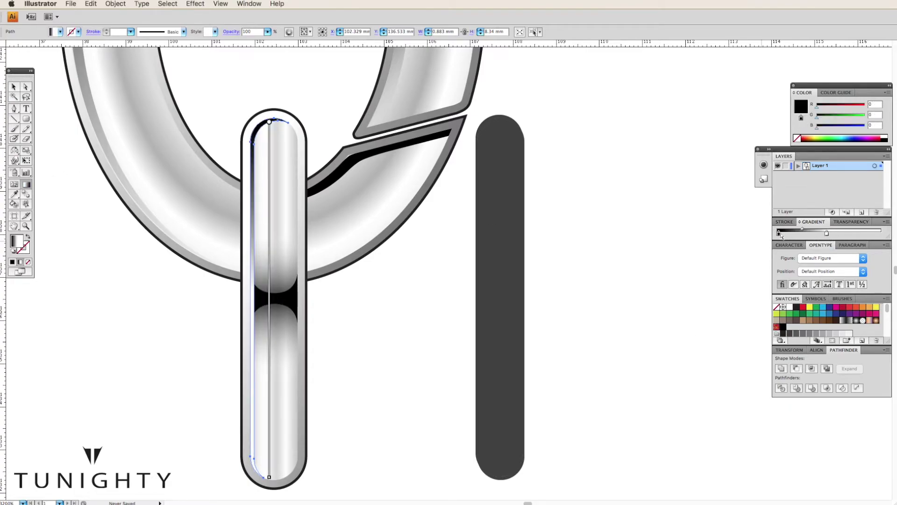
double_click(830, 234)
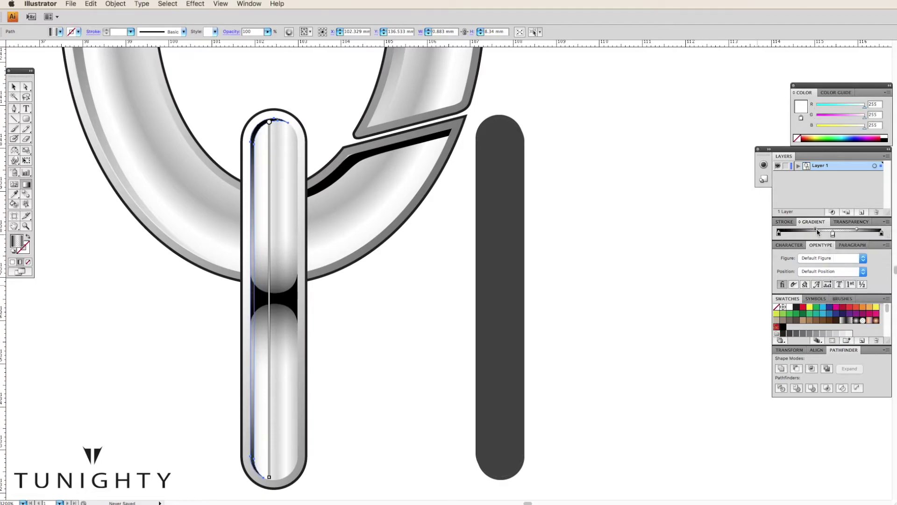
Shift the strip's gradient midpoint slightly to the left.
key(a)
click(352, 319)
scroll(352, 319, down, 5)
scroll(352, 319, down, 2)
scroll(352, 320, up, 6)
click(288, 224)
drag(818, 231, 810, 233)
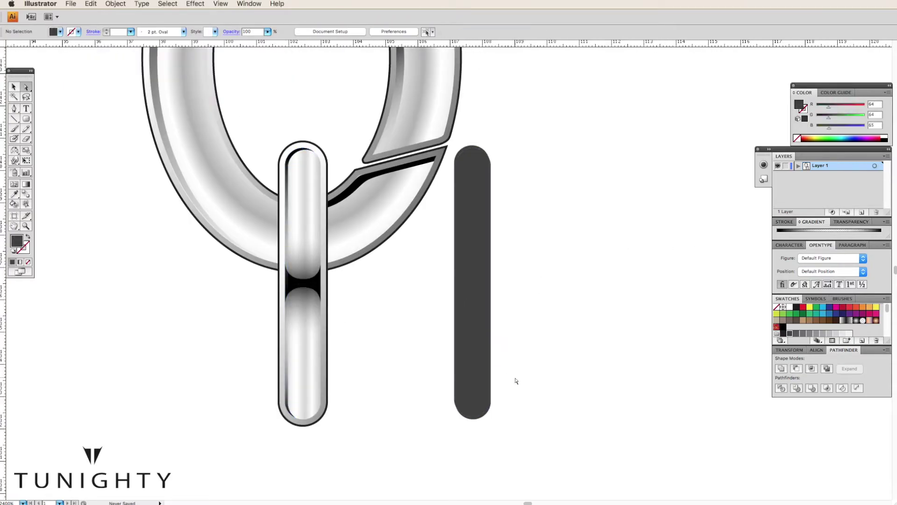
Delete the spare dark bar and angle the strip's gradient across its width.
click(491, 410)
click(320, 373)
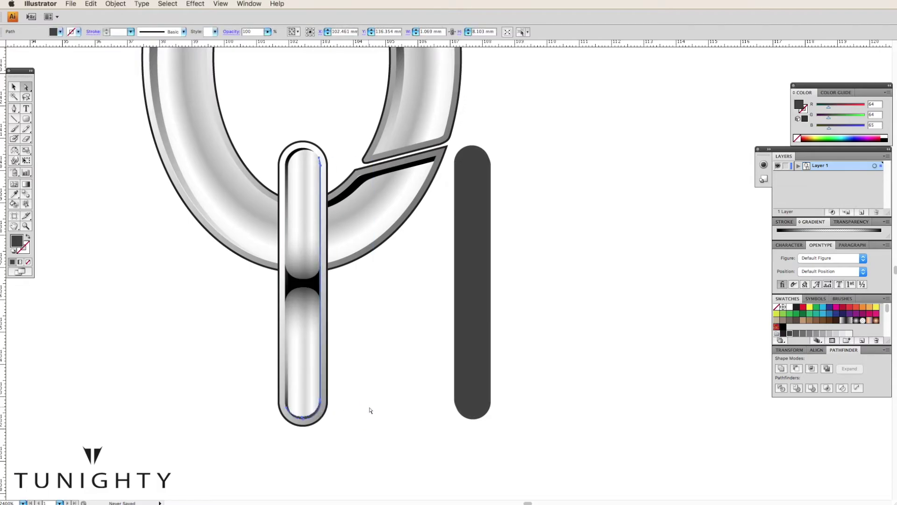
click(369, 410)
key(ctrl+minus)
key(ctrl+minus)
key(ctrl+plus)
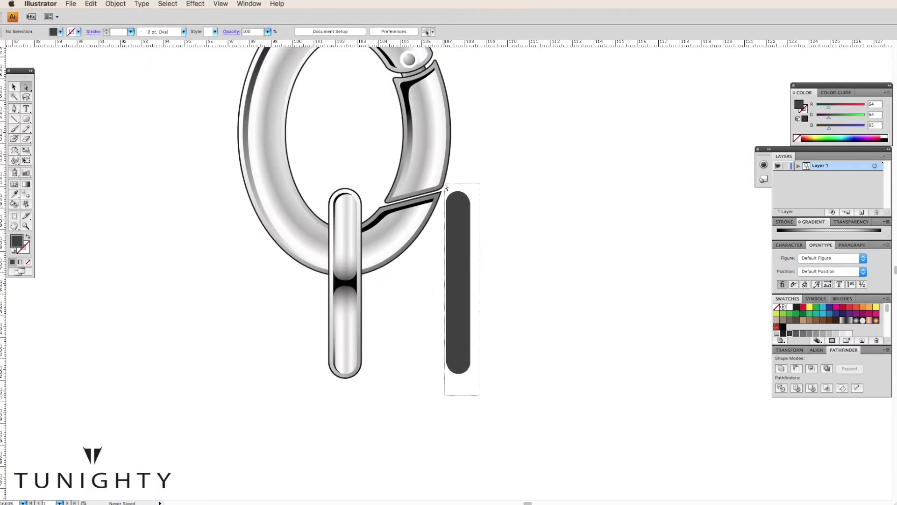
key(g)
drag(342, 290, 475, 326)
drag(330, 281, 389, 291)
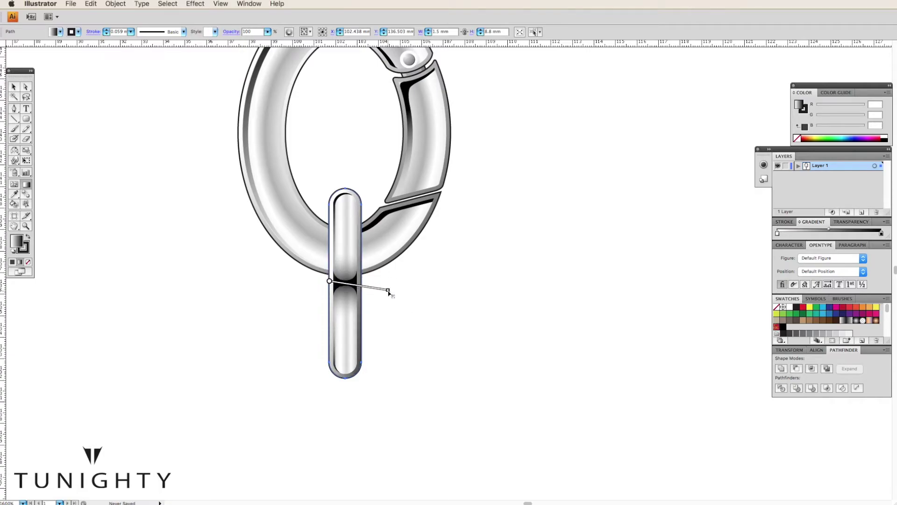
key(a)
click(149, 184)
key(ctrl+minus)
key(ctrl+minus)
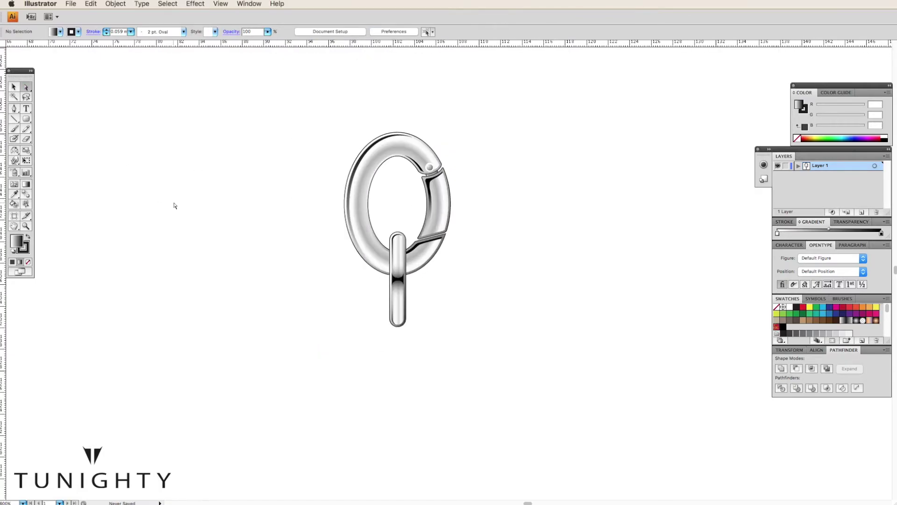
Draw an 8.8 × 7 mm ellipse, rotate it 90° upright and place it below the connector bar.
scroll(205, 206, down, 3)
scroll(206, 205, right, 4)
drag(29, 119, 48, 119)
click(355, 342)
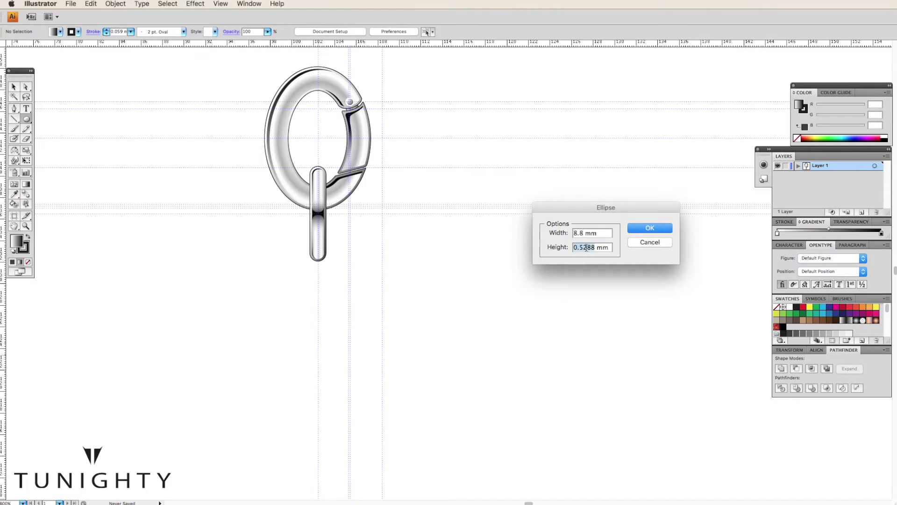
text(7)
click(651, 230)
click(17, 155)
drag(365, 355, 318, 402)
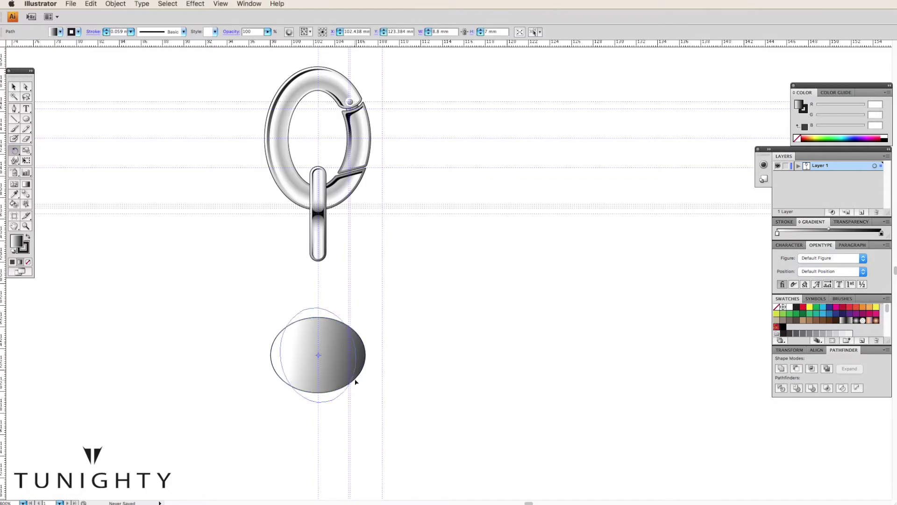
drag(318, 356, 318, 319)
key(super+plus)
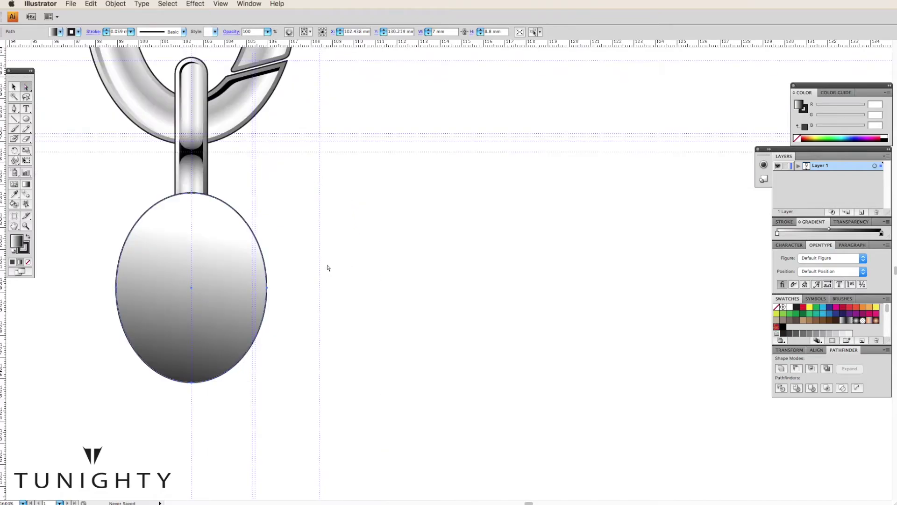
scroll(385, 332, down, 2)
Add two inset outlines to the oval with inward Offset Path values of 3 and 2.
click(107, 4)
click(236, 203)
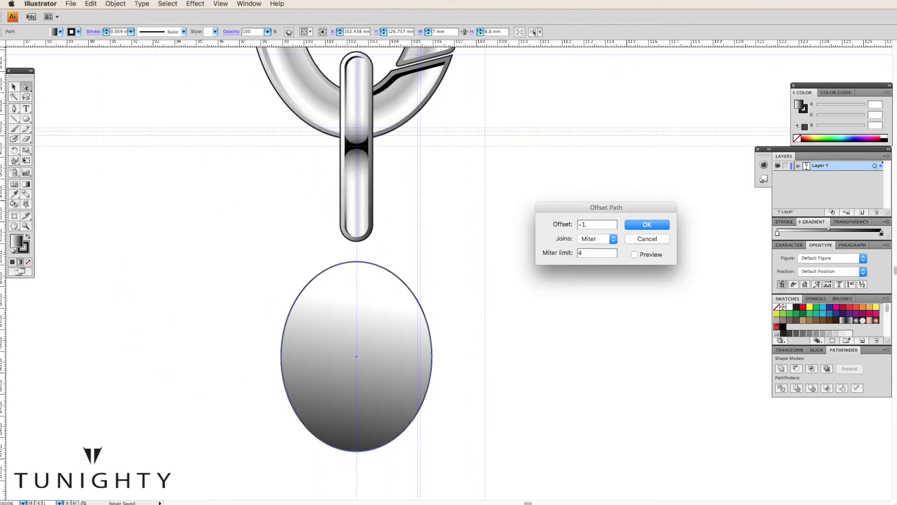
text(3)
key(Return)
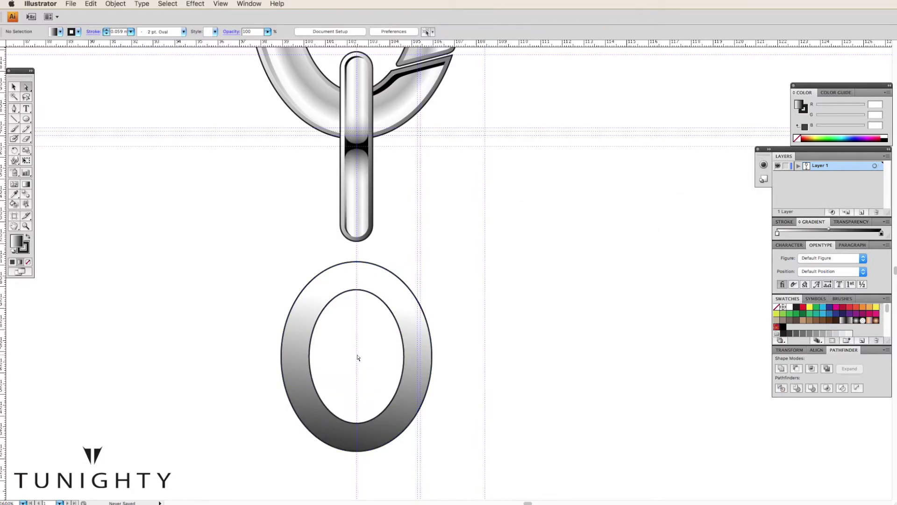
click(419, 358)
click(115, 4)
click(236, 203)
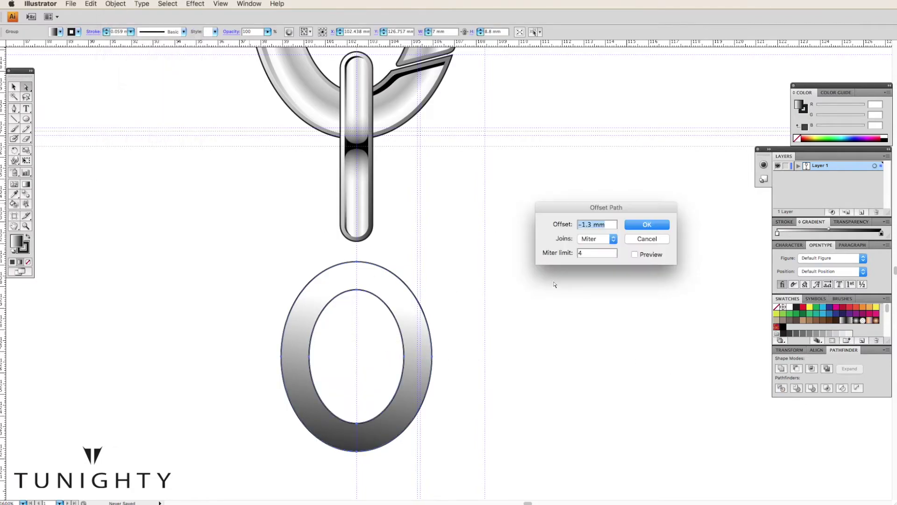
text(-2)
key(Return)
key(ctrl+plus)
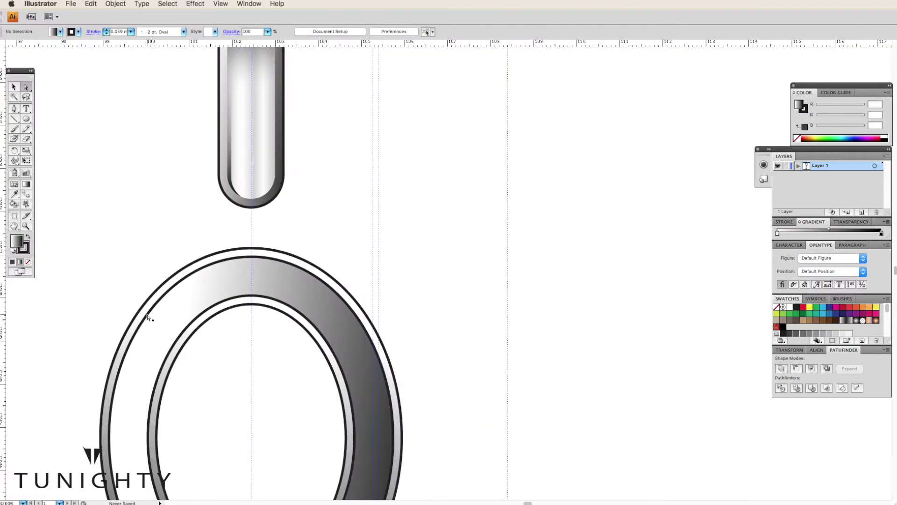
Draw an unfilled curved notch path over the lower ring's left side.
scroll(146, 315, down, 3)
click(293, 304)
click(14, 109)
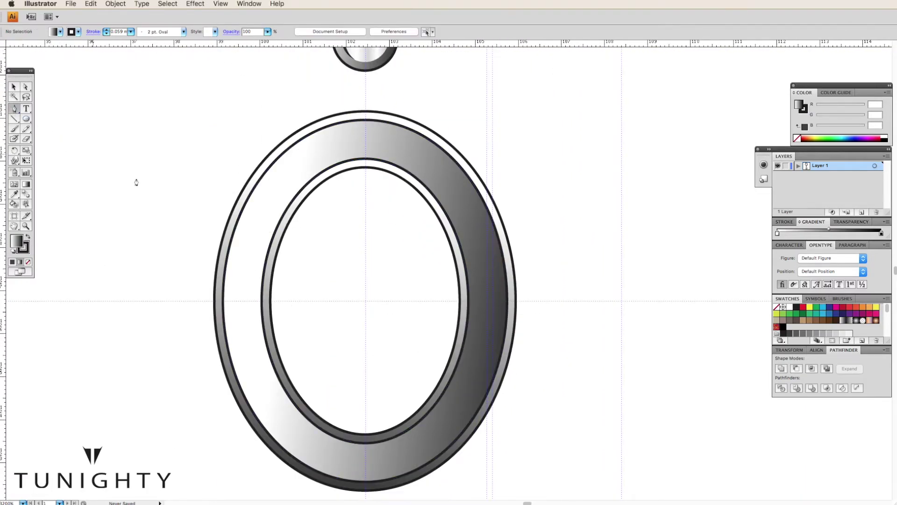
scroll(201, 227, up, 2)
drag(259, 272, 278, 273)
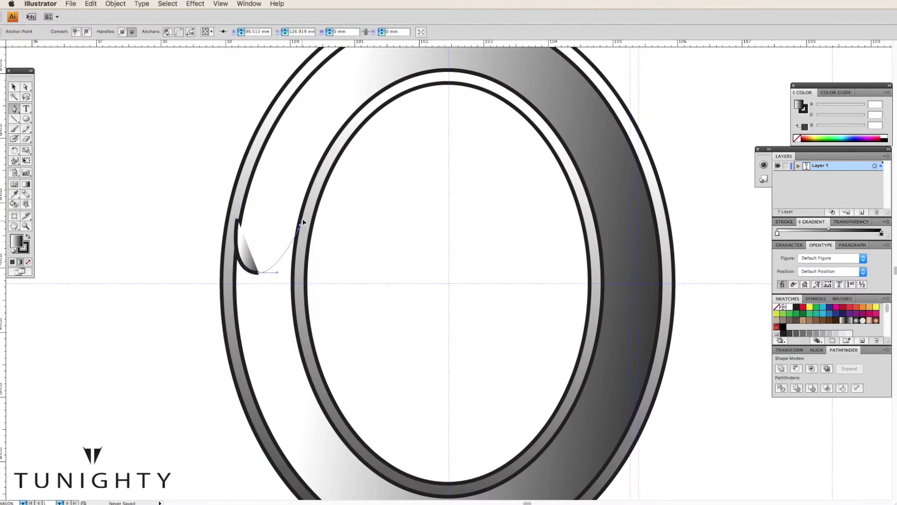
drag(304, 209, 304, 208)
super+click(259, 273)
drag(259, 274, 264, 274)
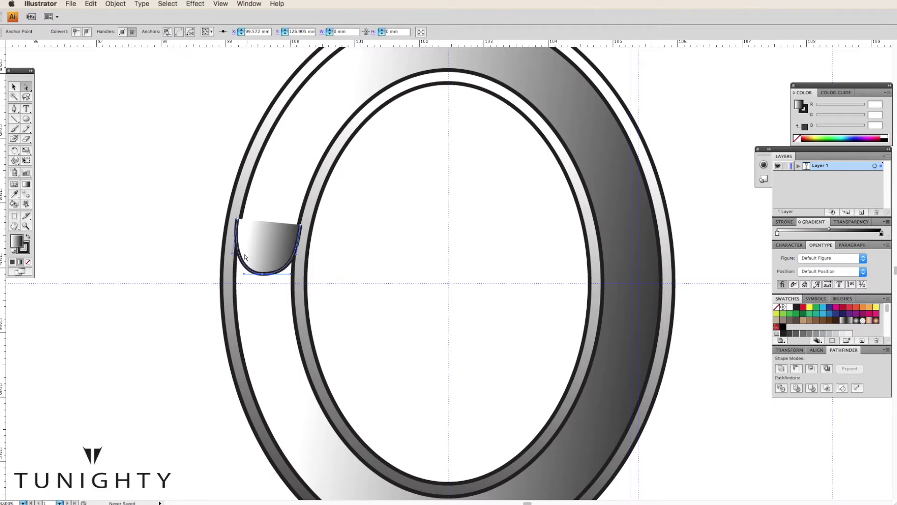
drag(298, 255, 292, 256)
click(28, 262)
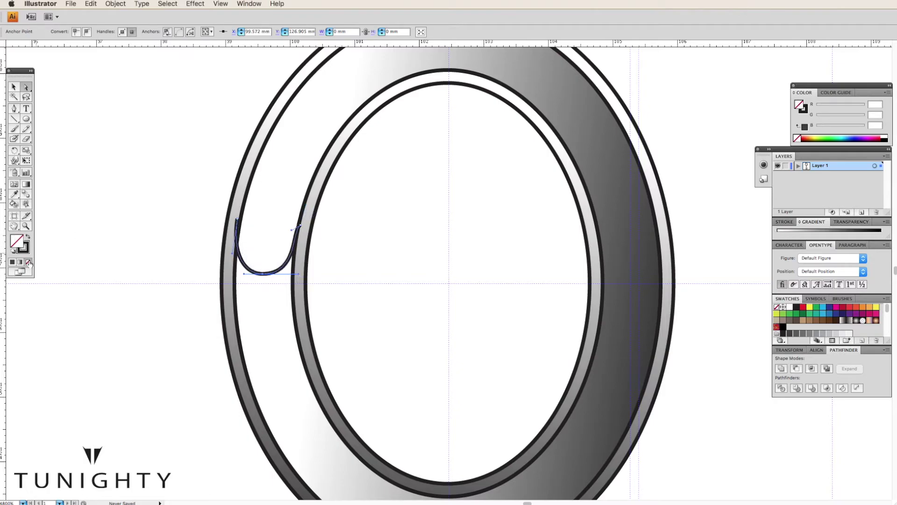
Reflect a copy of the curve vertically to form a pair below it.
click(238, 220)
alt+click(260, 278)
drag(14, 150, 28, 150)
alt+click(185, 283)
click(639, 250)
key(a)
click(106, 180)
Reflect copies of the curve pair horizontally onto the ring's right side.
drag(252, 297, 355, 297)
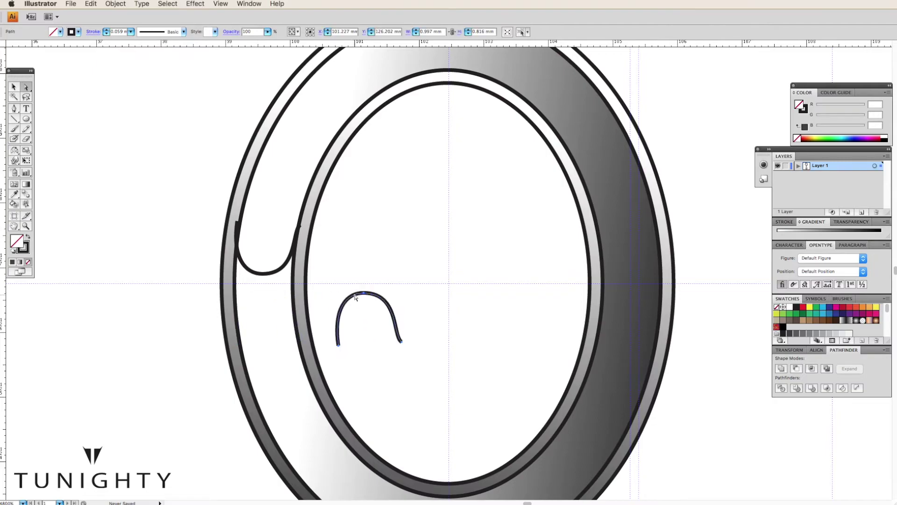
key(ctrl+z)
drag(175, 280, 278, 288)
scroll(446, 302, right, 2)
key(r)
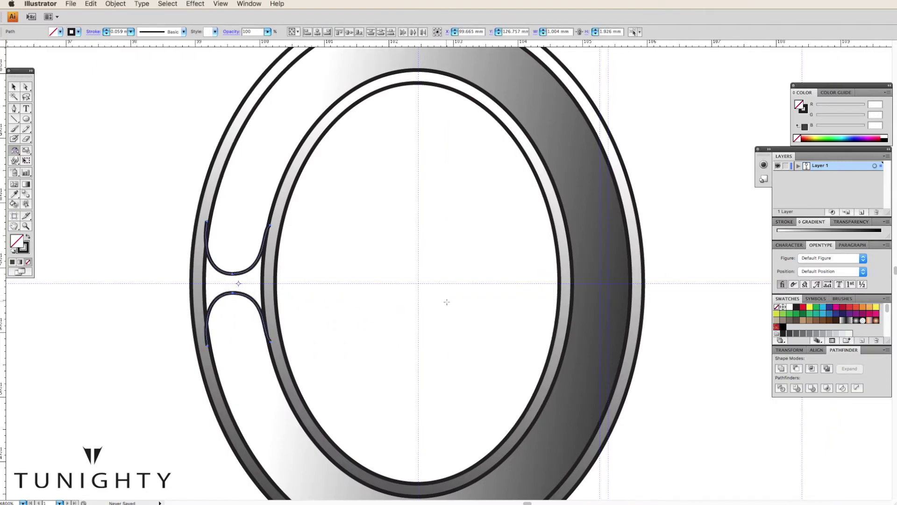
alt+click(419, 276)
click(653, 245)
key(a)
mouse_move(623, 266)
mouse_down()
mouse_move(505, 267)
mouse_move(623, 260)
mouse_up()
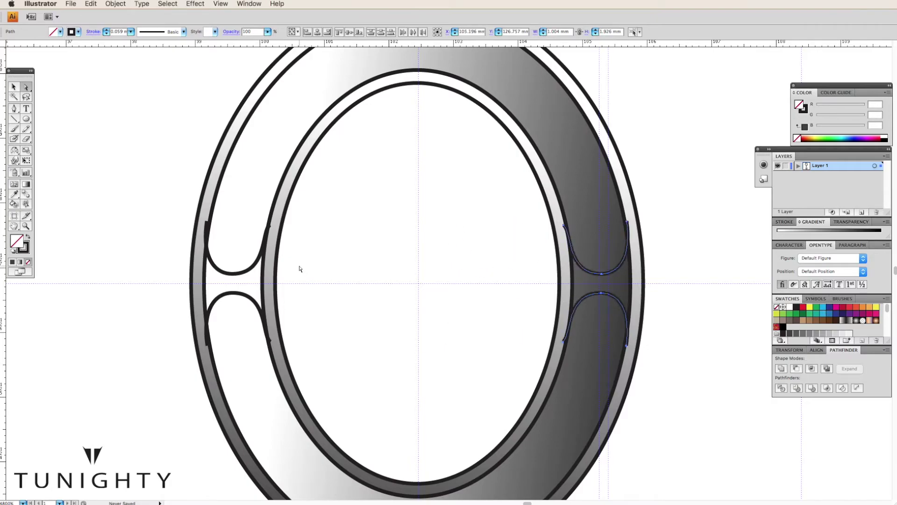
Intersect the curves with the ring and make them solid black with no stroke.
shift+click(238, 276)
shift+click(242, 296)
click(781, 389)
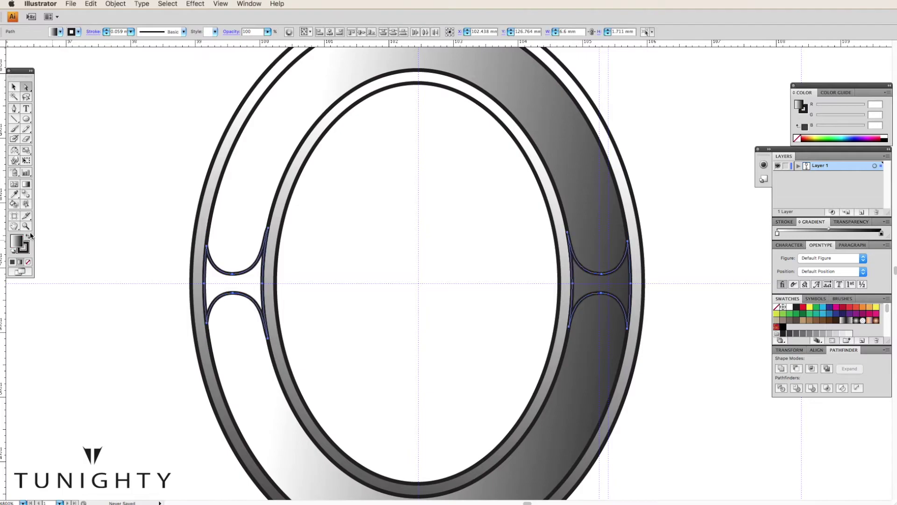
key(shift+x)
click(668, 287)
key(ctrl+minus)
key(ctrl+minus)
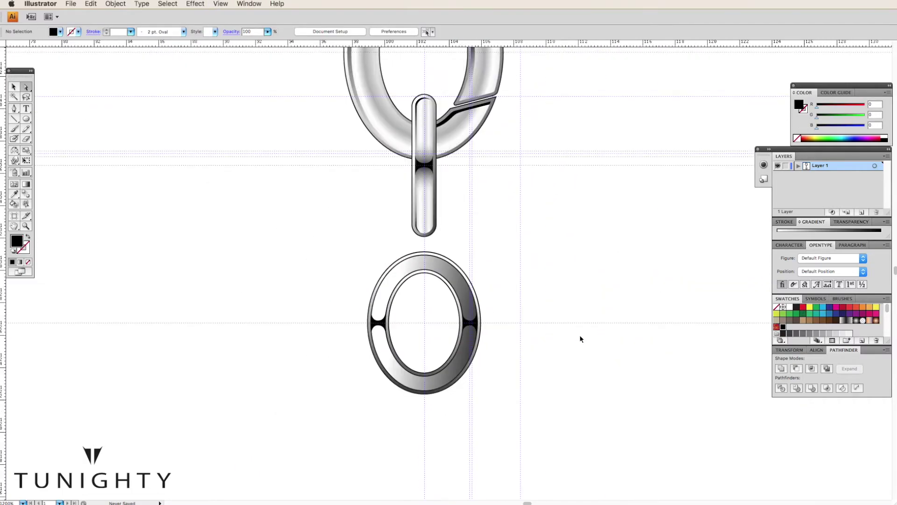
Stretch and widen the lower ring's radial gradient and move a stop to brighten it.
click(374, 322)
key(g)
key(ctrl+plus)
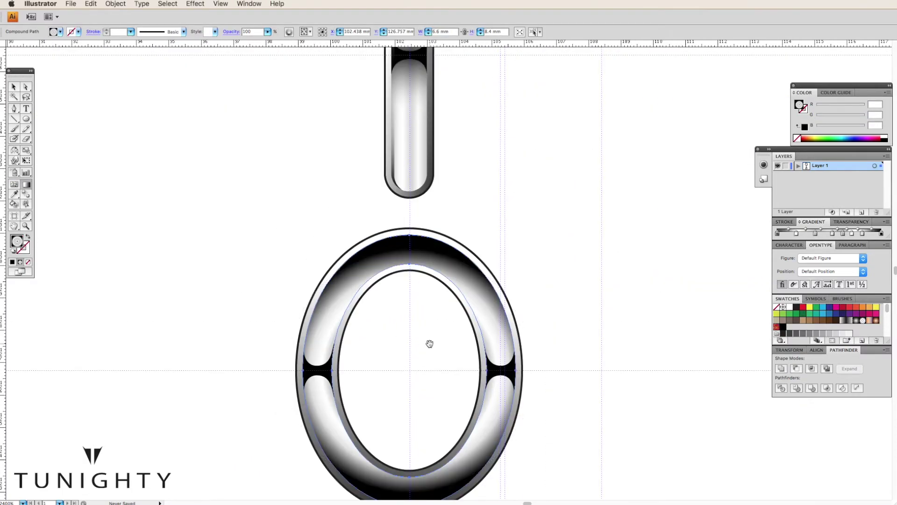
drag(386, 202, 388, 170)
drag(508, 325, 532, 326)
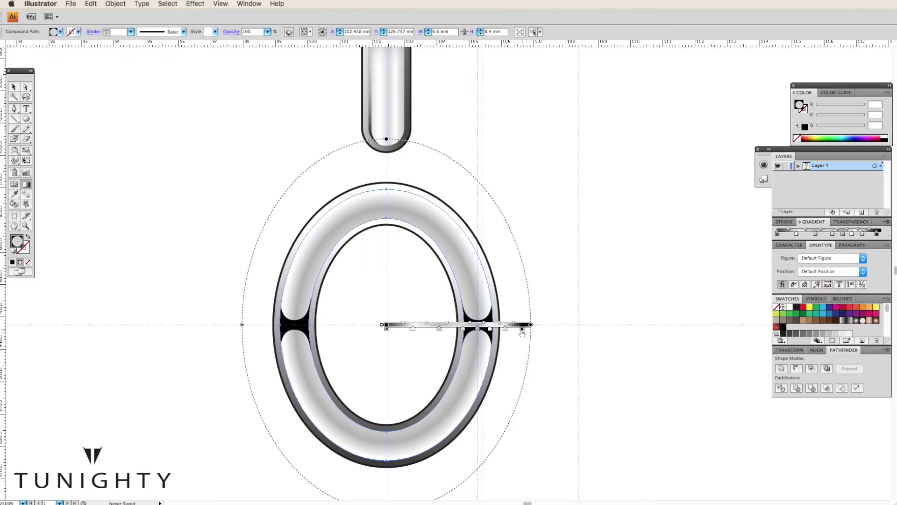
drag(499, 329, 486, 330)
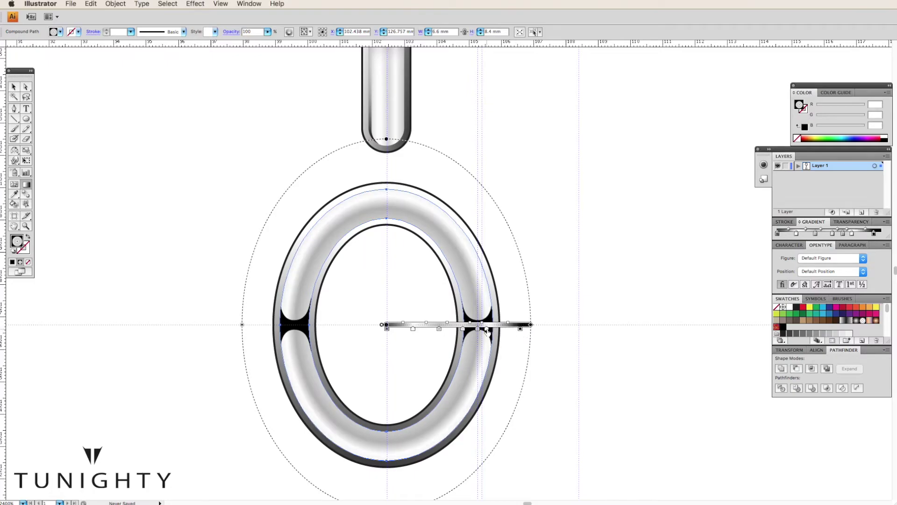
click(189, 150)
Paste a flat copy of the lower ring's shape and select its base shape.
key(super+minus)
key(super+minus)
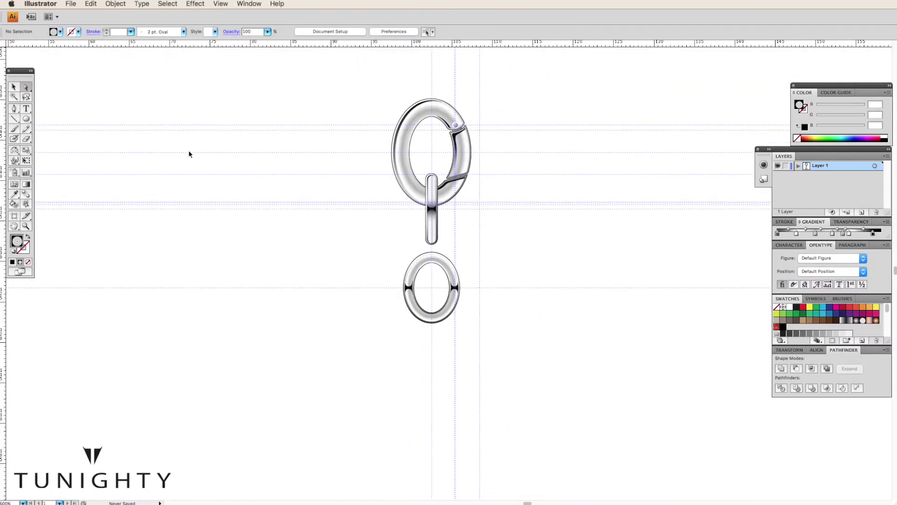
key(super+equal)
key(super+minus)
key(super+equal)
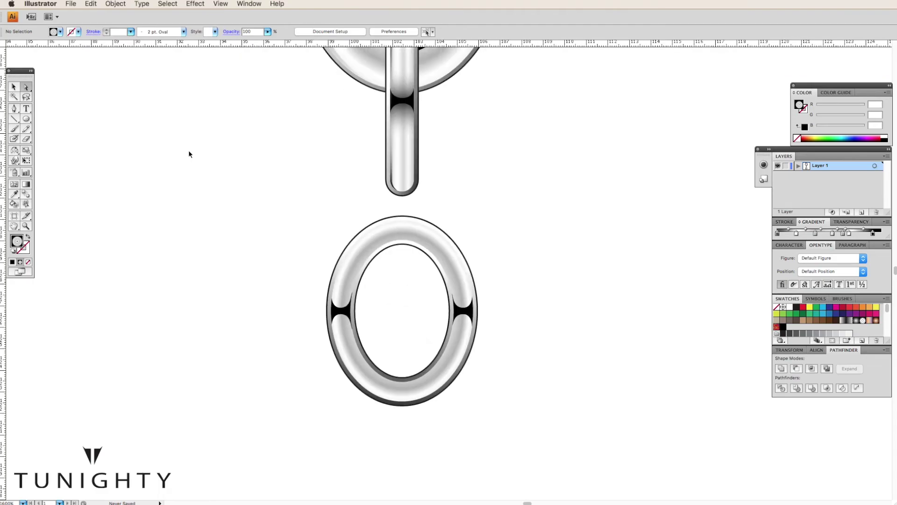
key(super+equal)
click(312, 246)
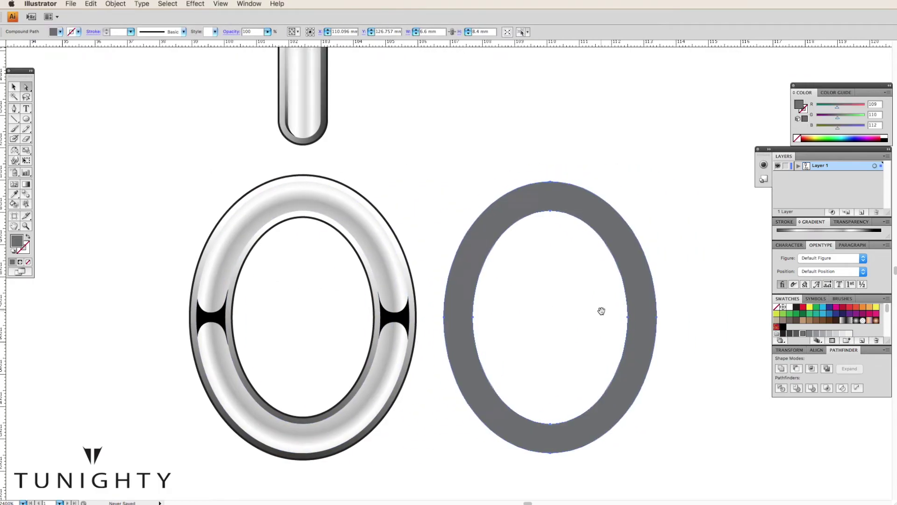
Move the grey copy's left piece onto the chrome ring's left edge and fill it black.
drag(487, 246, 490, 248)
click(489, 248)
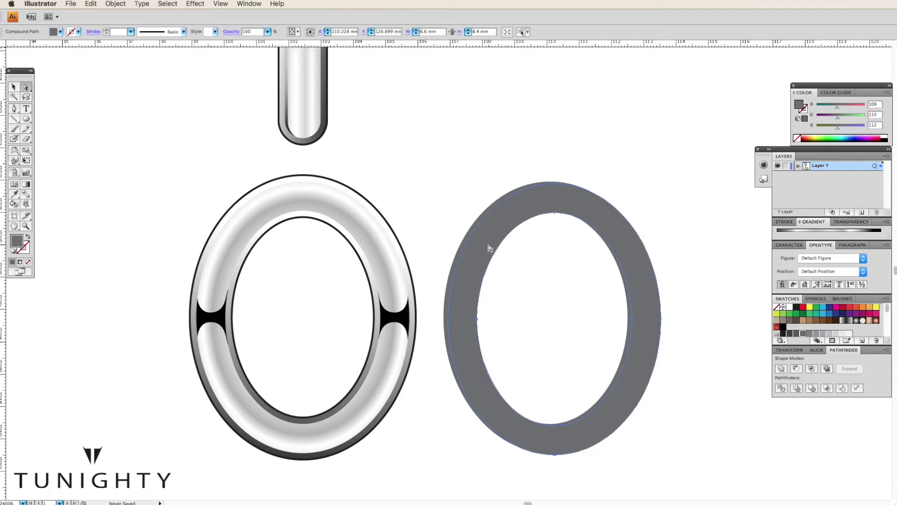
click(476, 231)
key(ctrl+z)
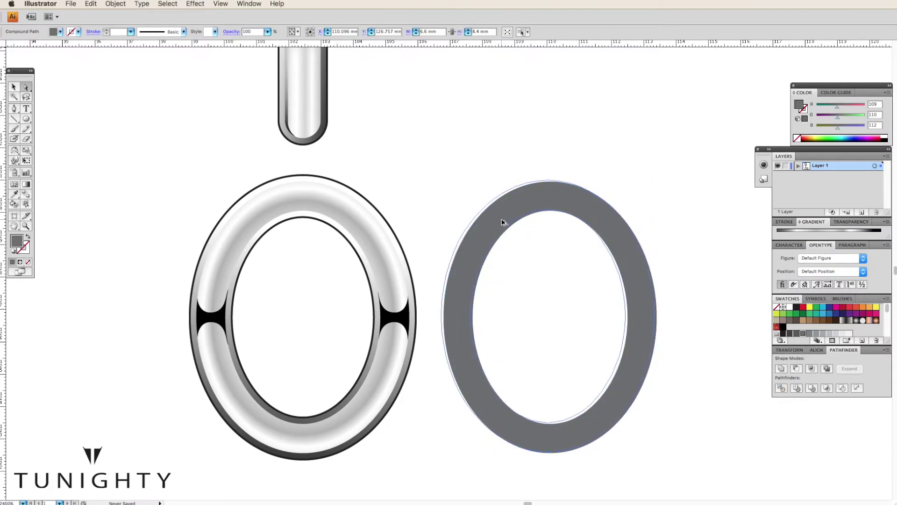
click(735, 364)
click(633, 324)
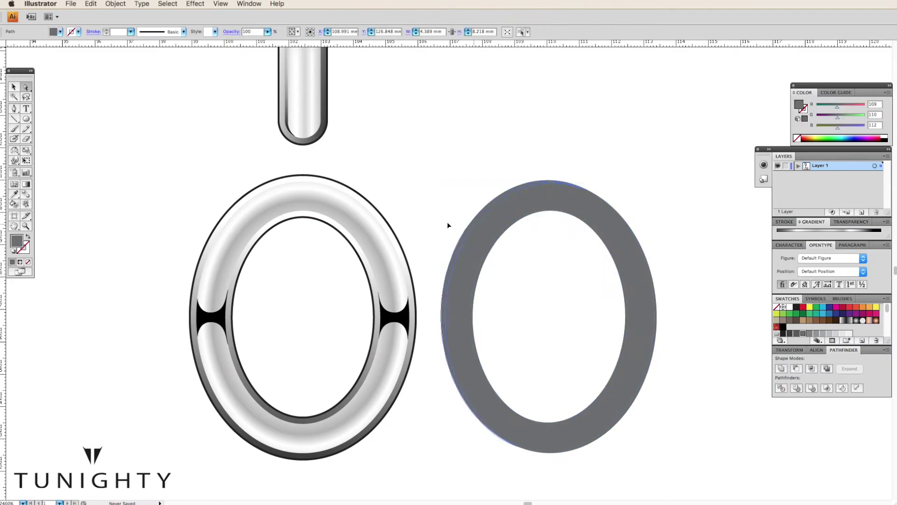
drag(230, 226, 252, 226)
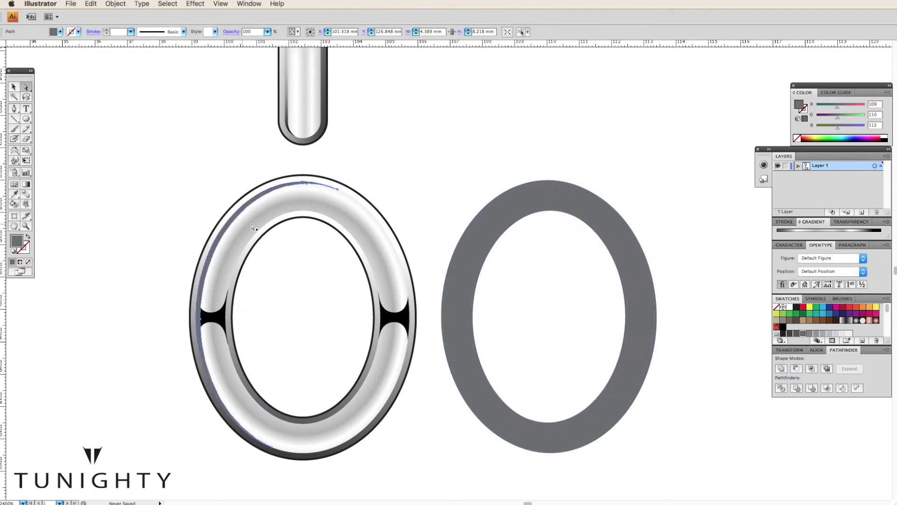
click(205, 310)
ctrl+click(165, 162)
click(631, 410)
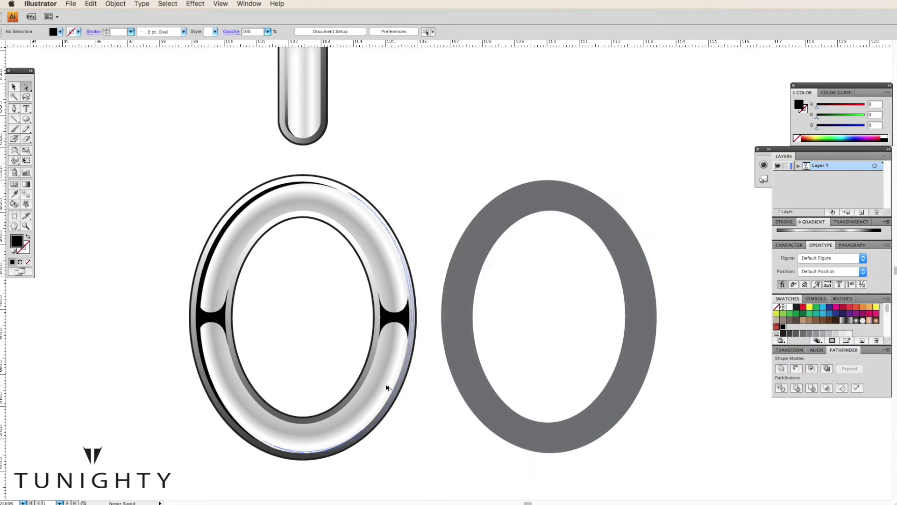
click(429, 396)
Rearrange the right-edge highlight's gradient stops and shift its gradient toward the right.
click(391, 374)
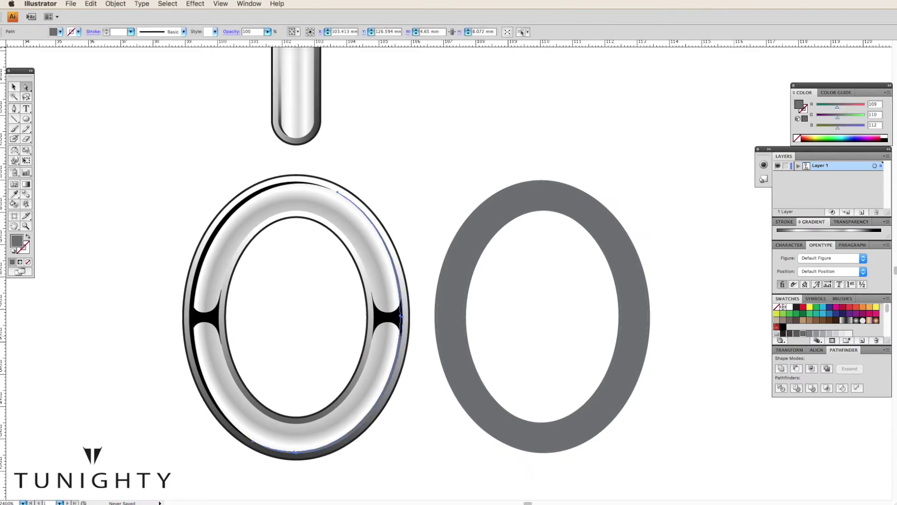
drag(825, 238, 779, 235)
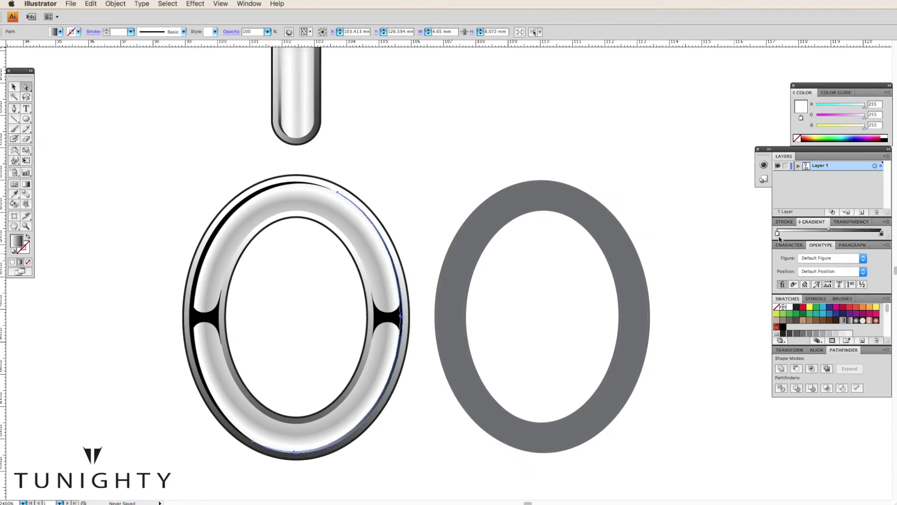
key(g)
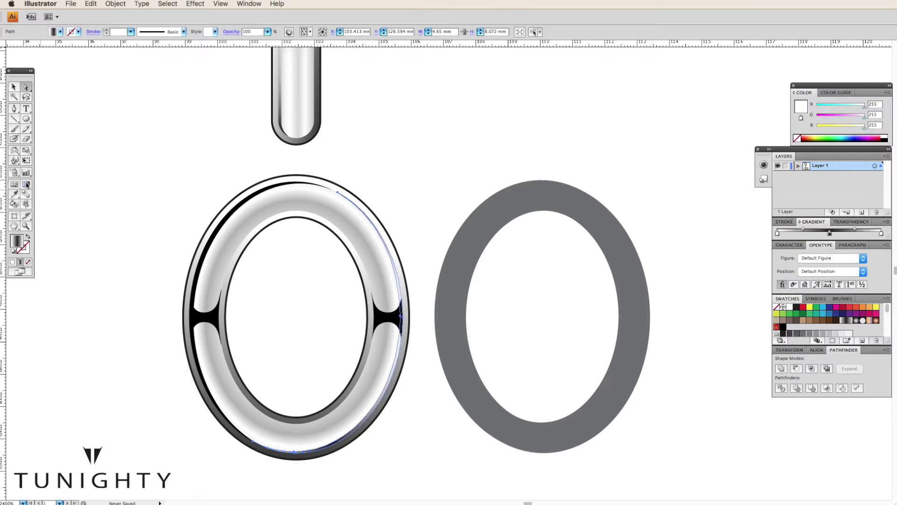
mouse_move(375, 322)
mouse_down()
mouse_move(415, 330)
mouse_move(347, 323)
mouse_up()
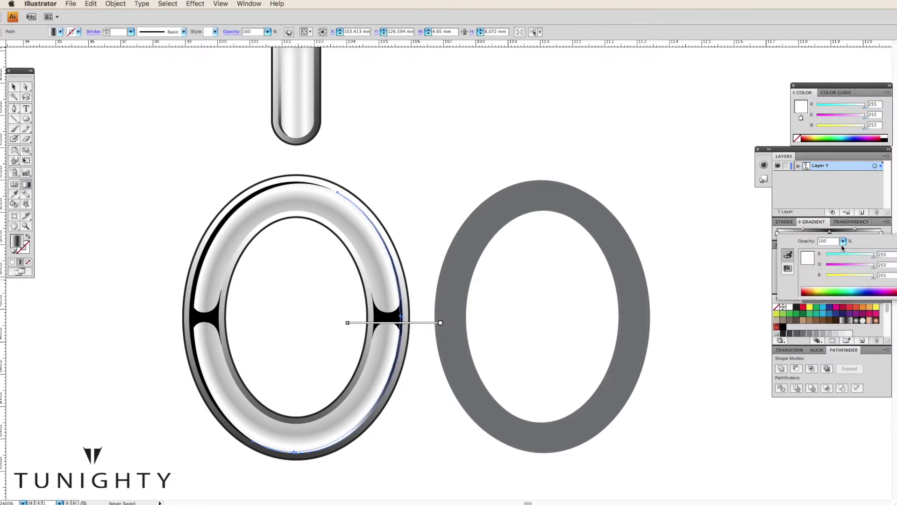
click(893, 252)
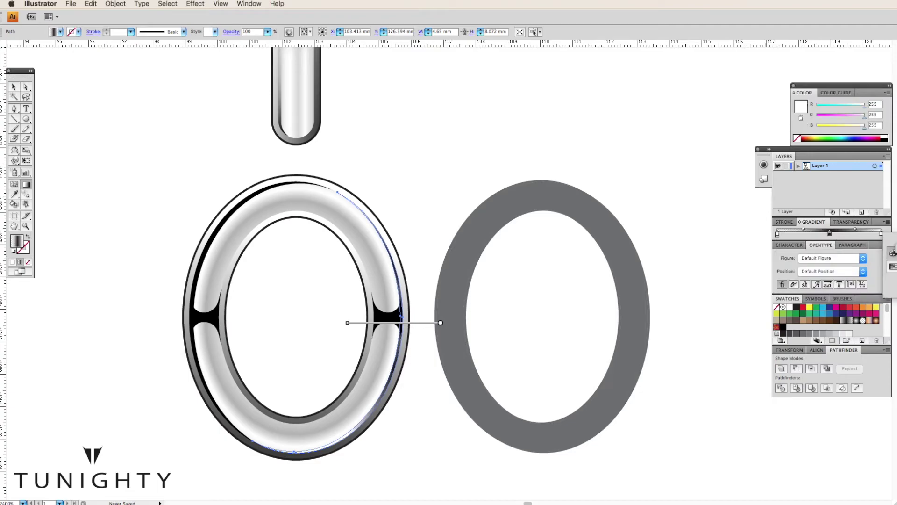
key(a)
click(91, 127)
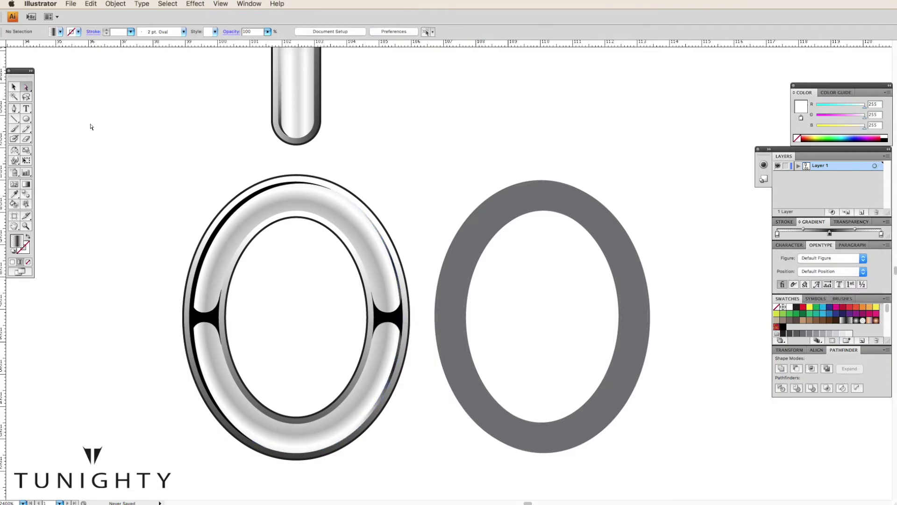
scroll(138, 233, right, 1)
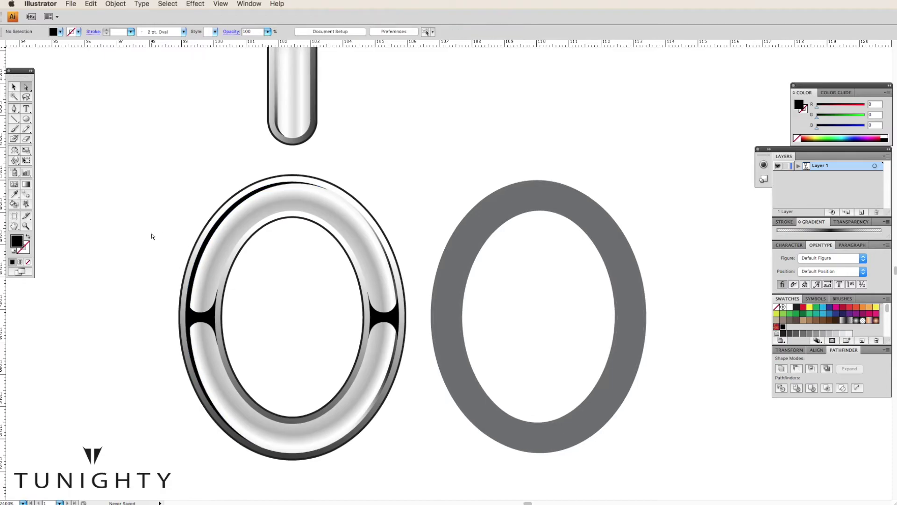
key(super+minus)
key(super+minus)
key(super+minus)
key(super+plus)
key(super+plus)
key(super+minus)
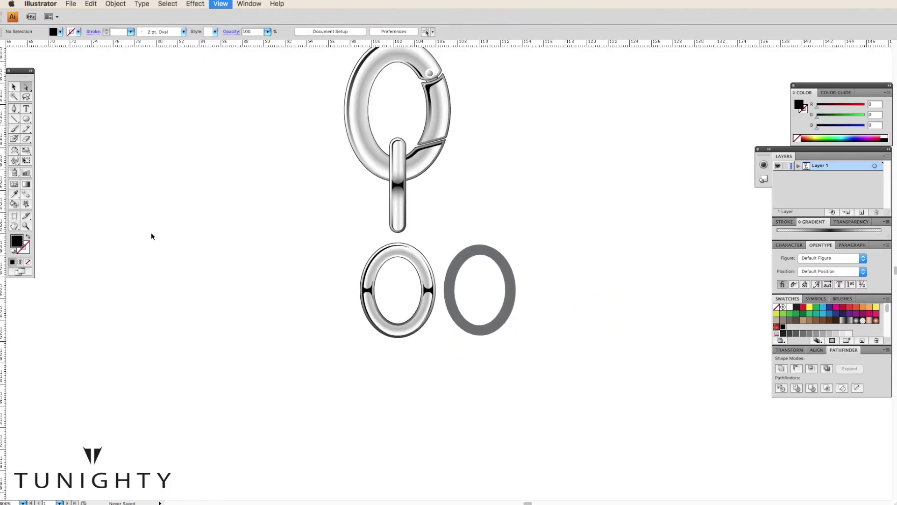
Marquee-select and delete the grey ring copy.
key(super+plus)
key(super+plus)
drag(431, 200, 498, 358)
key(Delete)
key(super+minus)
key(super+minus)
key(super+plus)
key(super+plus)
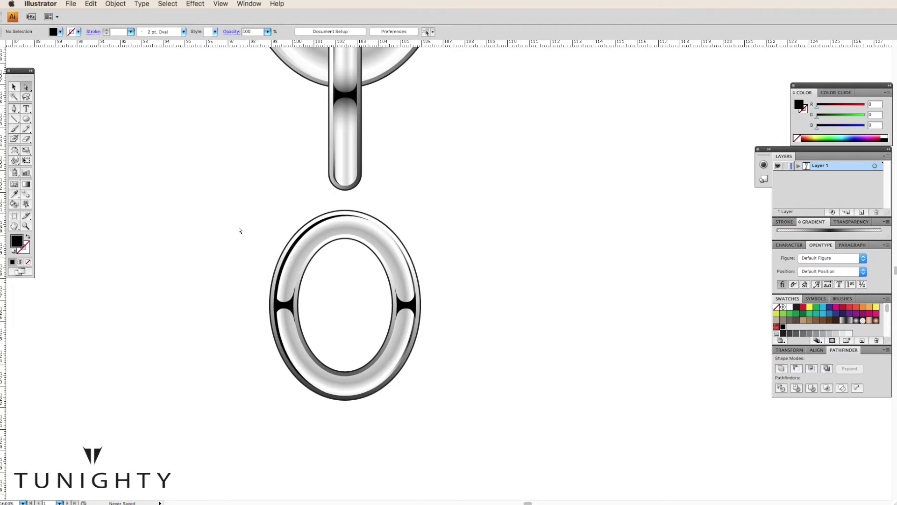
Re-run the chrome lower ring's gradient diagonally across it.
click(286, 257)
key(g)
drag(325, 294, 462, 375)
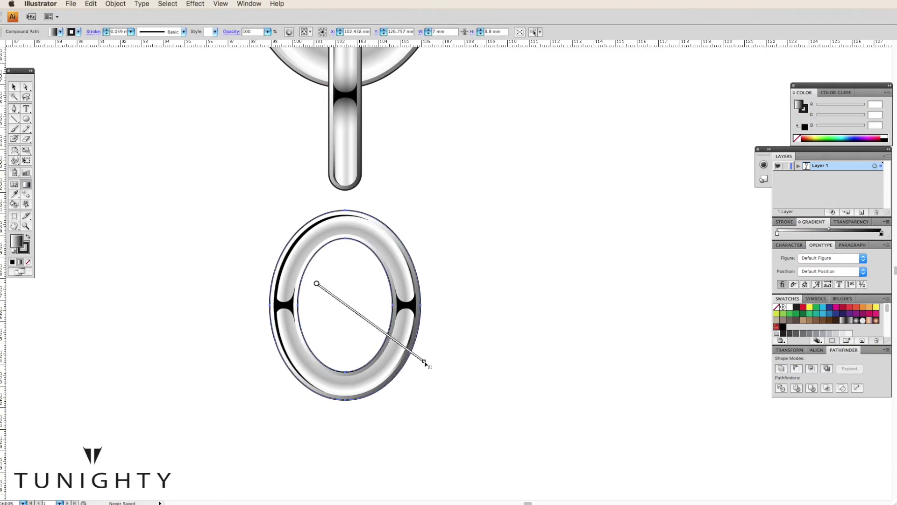
key(a)
click(237, 281)
scroll(198, 265, down, 3)
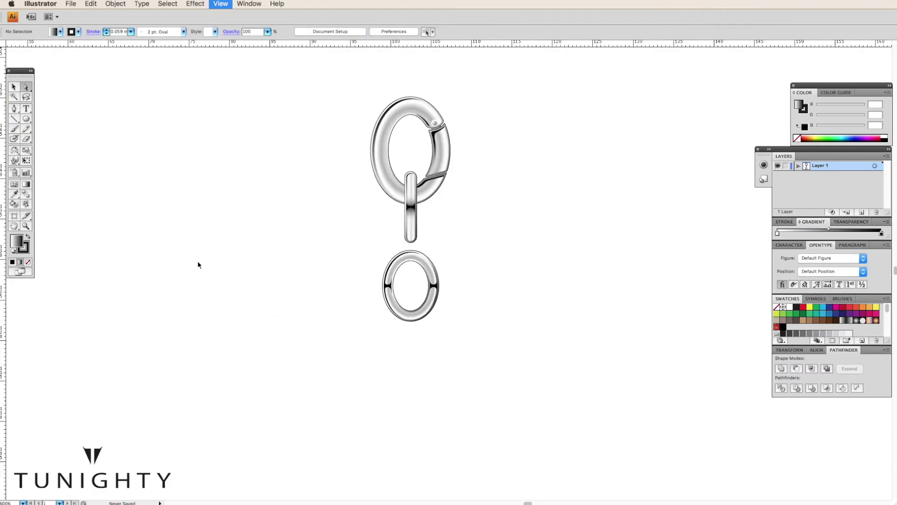
scroll(444, 357, up, 1)
Move the lower ring up so it threads onto the connector bar.
drag(444, 357, 341, 251)
scroll(329, 250, up, 3)
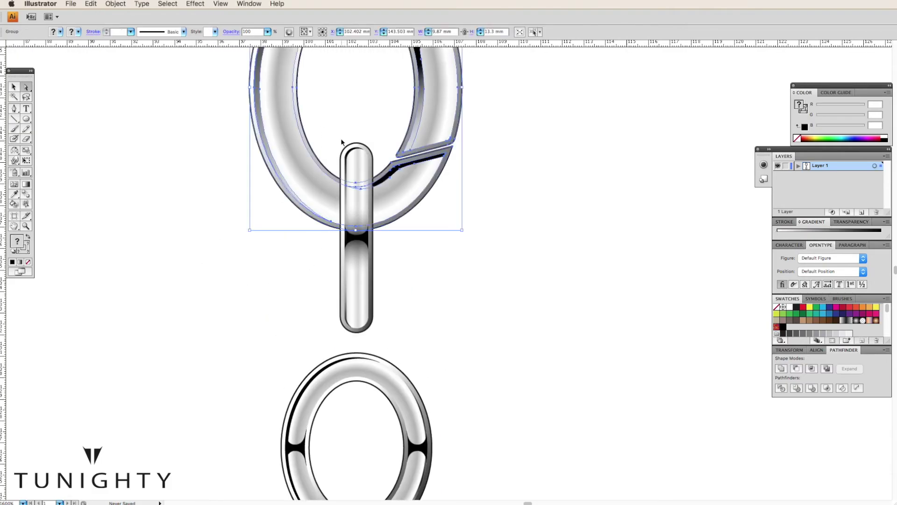
click(316, 211)
click(357, 281)
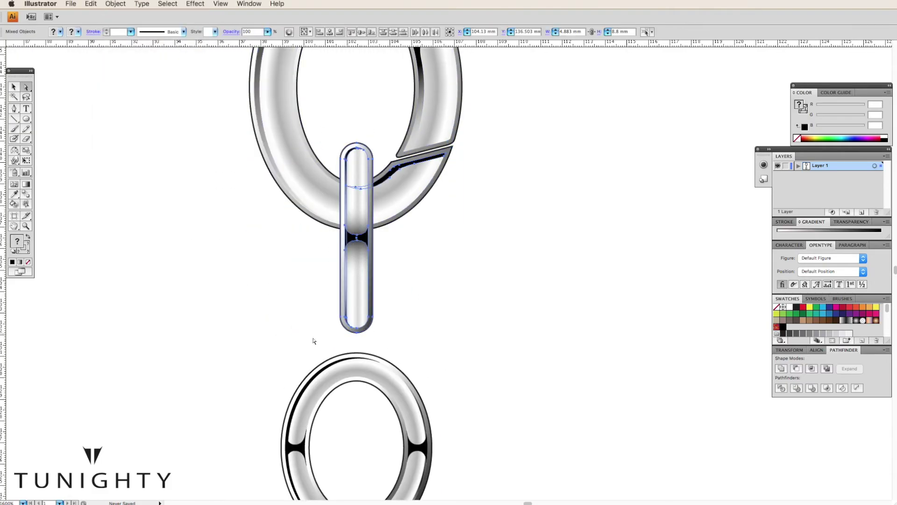
scroll(398, 174, down, 2)
click(361, 187)
key(v)
drag(377, 347, 377, 254)
Check the bar and ring selection, then zoom out to view the linked chain.
shift+click(320, 252)
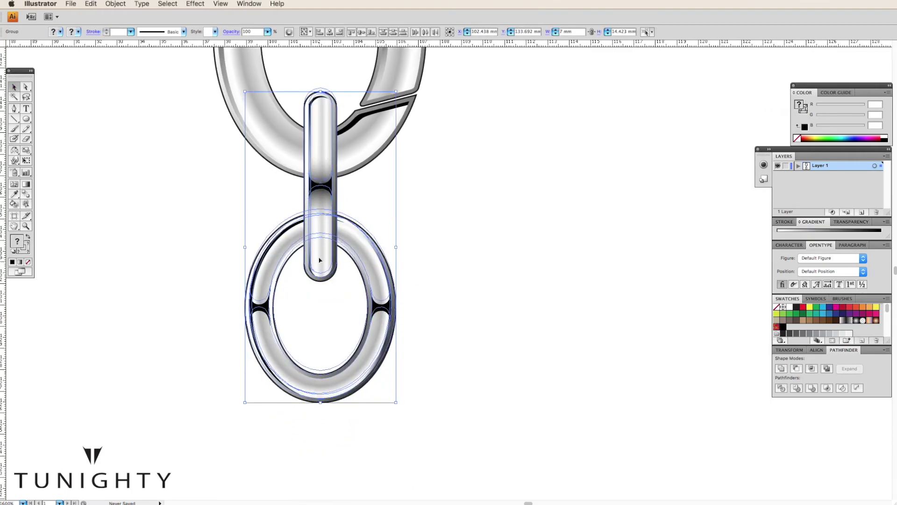
click(366, 290)
click(447, 307)
key(super+minus)
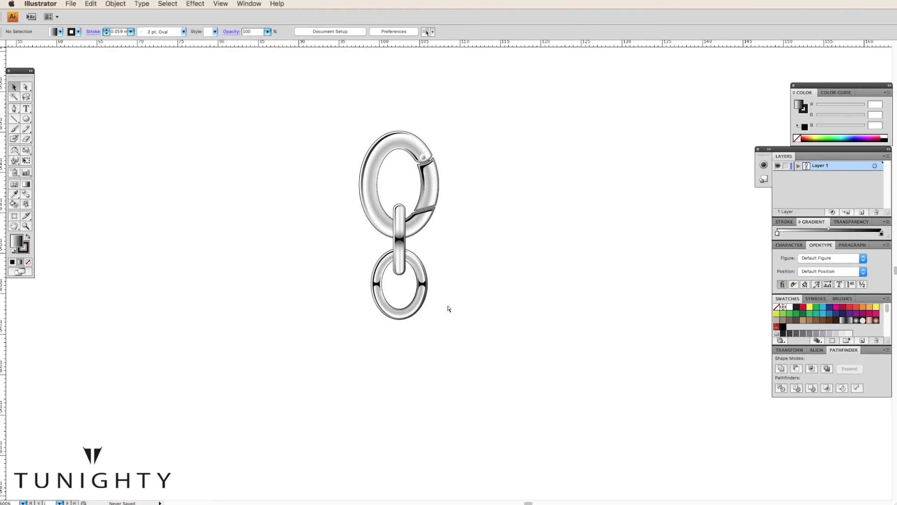
key(super+equal)
key(super+minus)
key(super+minus)
key(super+equal)
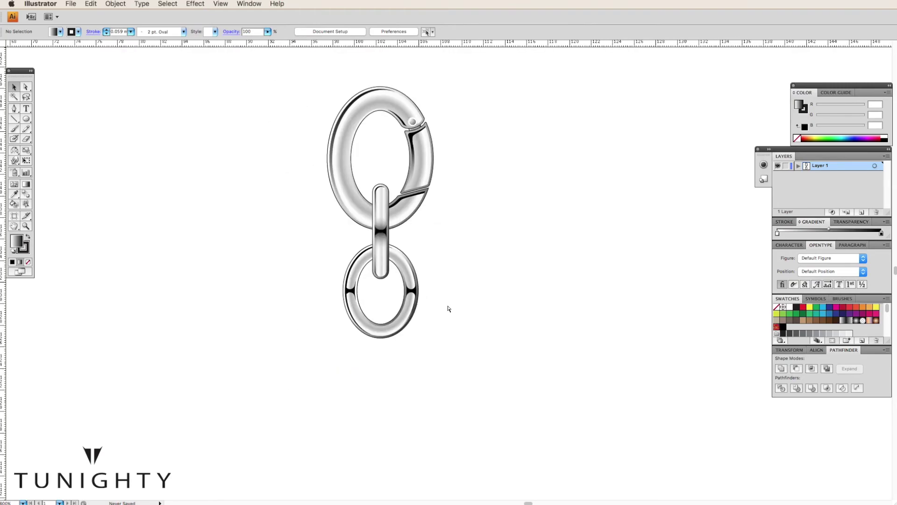
Alt-drag a copy of the connector bar above the clasp and fine-tune its height.
key(super+equal)
key(super+equal)
key(super+minus)
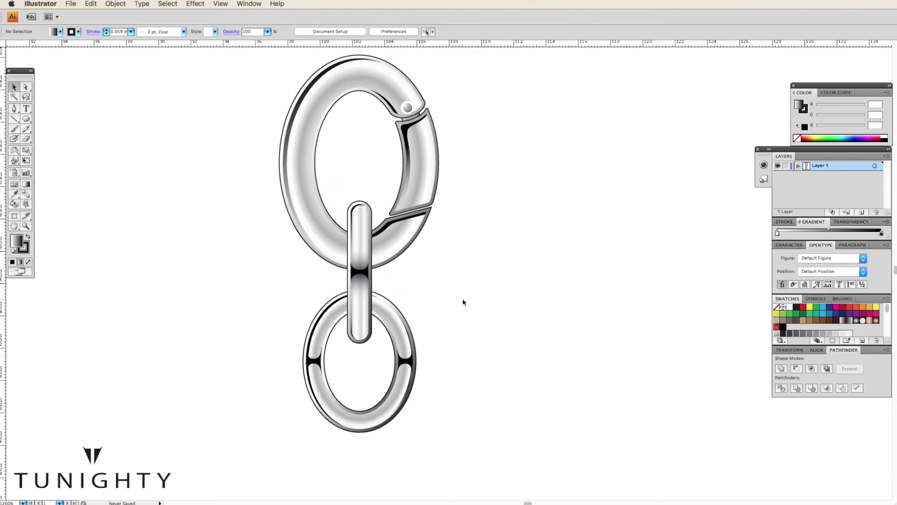
scroll(438, 290, up, 2)
click(368, 334)
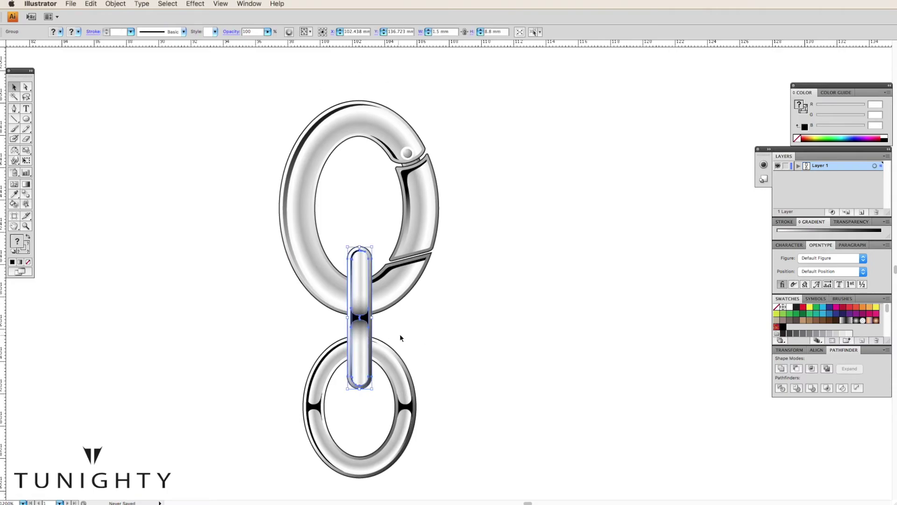
scroll(437, 316, up, 2)
drag(360, 426, 457, 200)
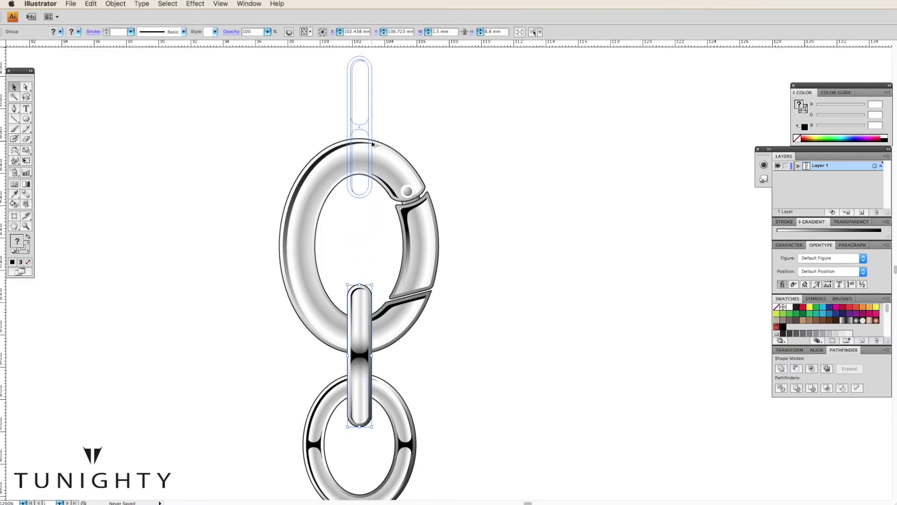
drag(360, 174, 360, 180)
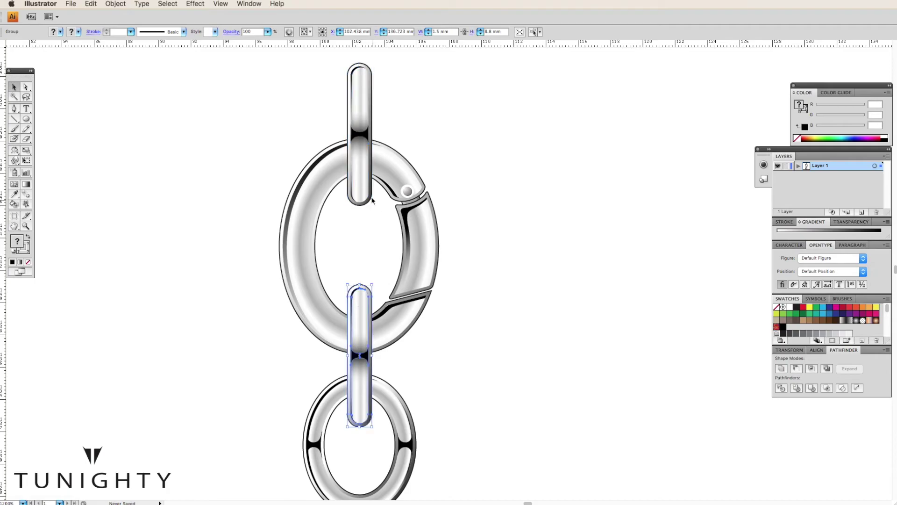
Alt-drag a copy of the oval ring onto the top of the new bar.
drag(396, 401, 443, 195)
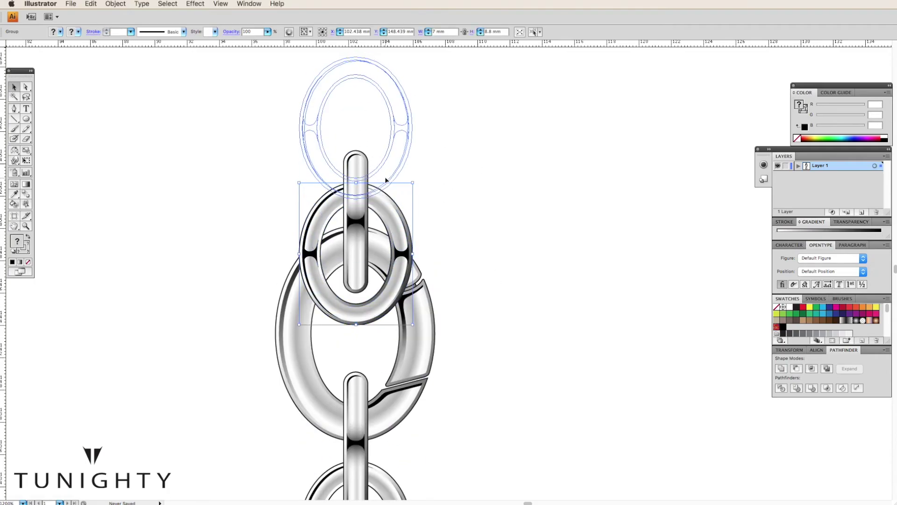
key(super+minus)
click(457, 195)
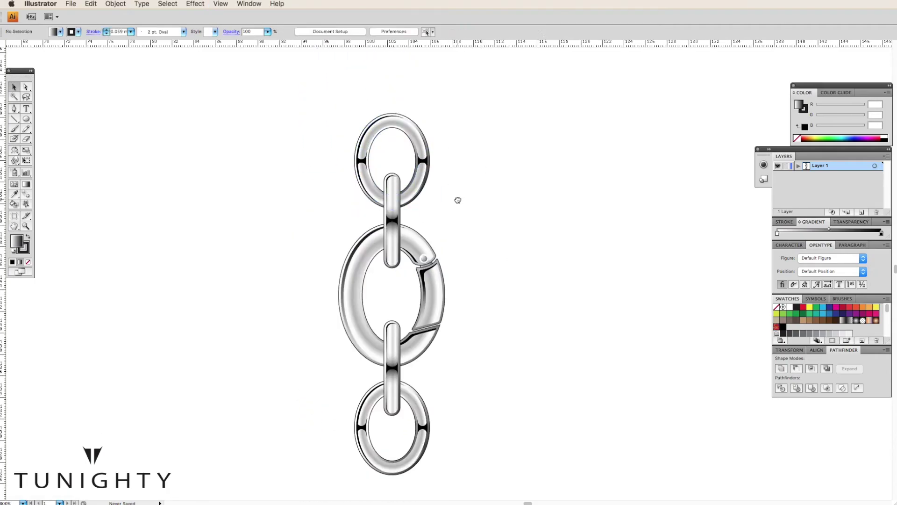
key(super+minus)
key(super+minus)
key(super+plus)
key(super+plus)
key(super+plus)
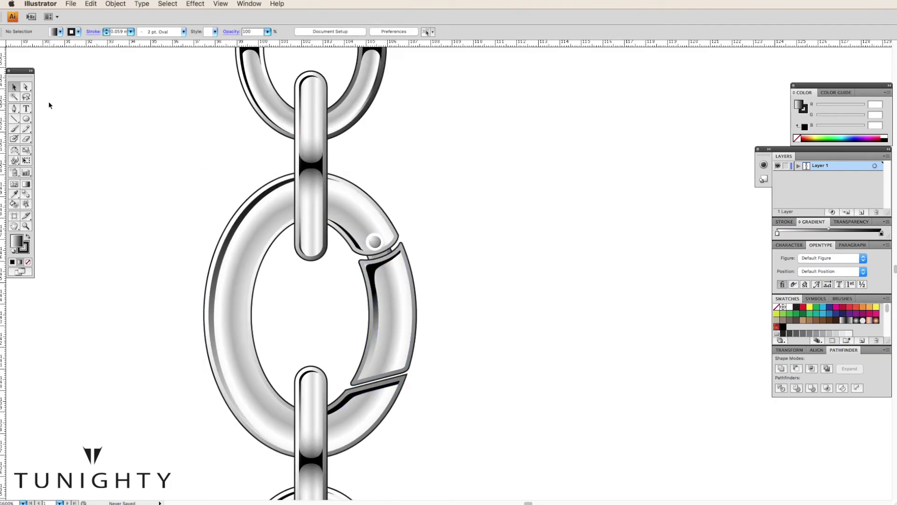
key(super+plus)
Pen-draw a shadow sliver at the upper junction, black fill, no stroke, 50% opacity.
scroll(348, 142, up, 5)
drag(14, 108, 38, 113)
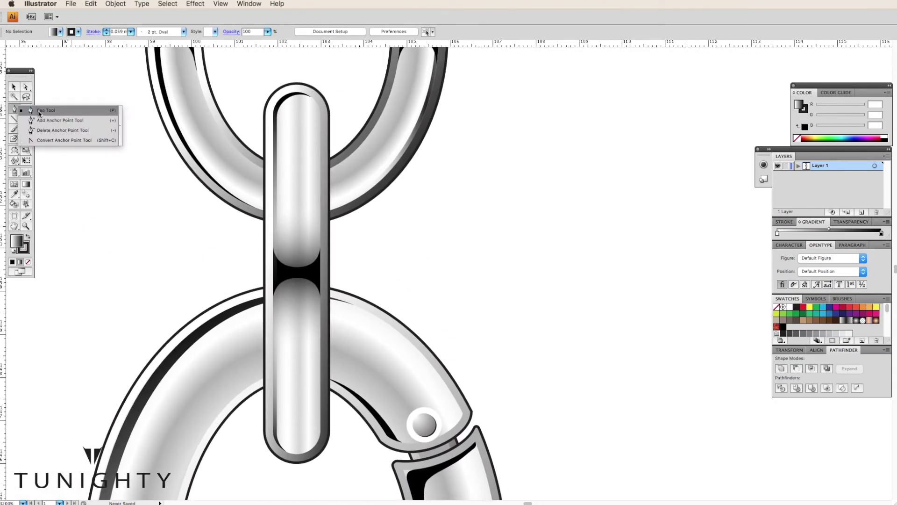
click(330, 160)
click(331, 218)
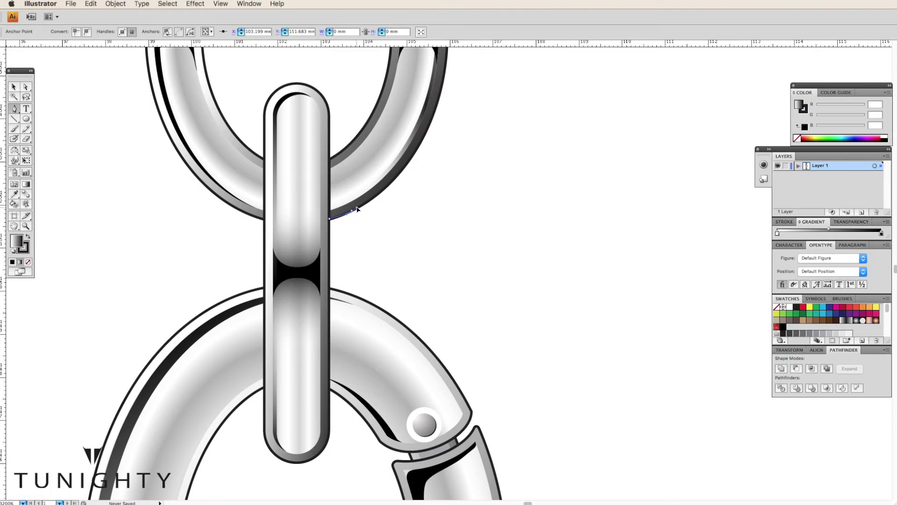
click(350, 211)
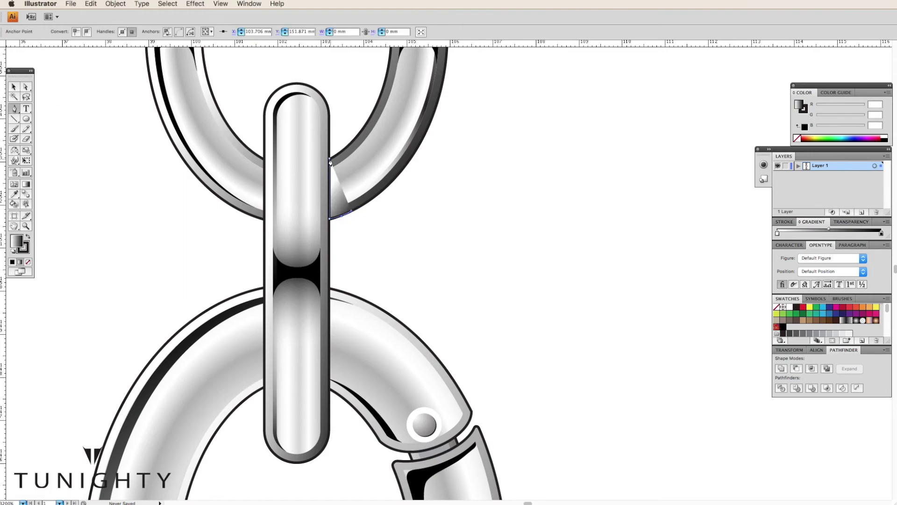
click(13, 251)
key(shift+x)
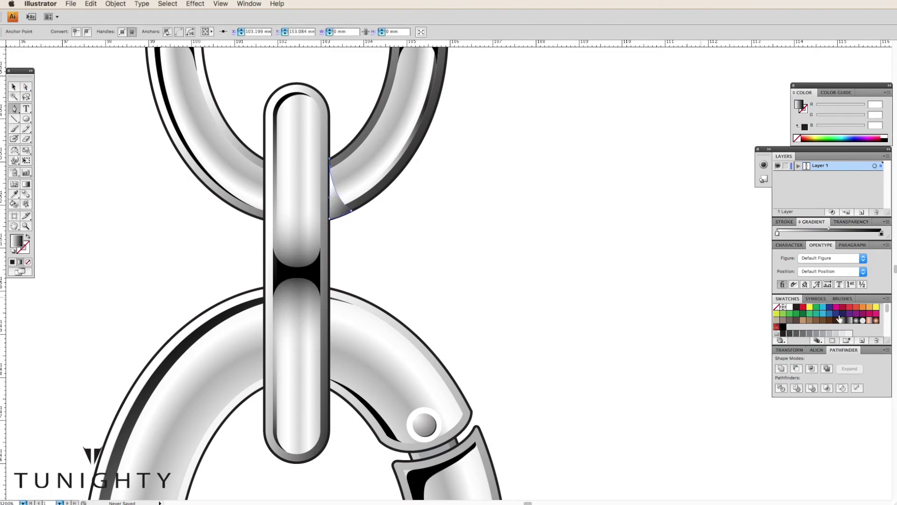
click(850, 222)
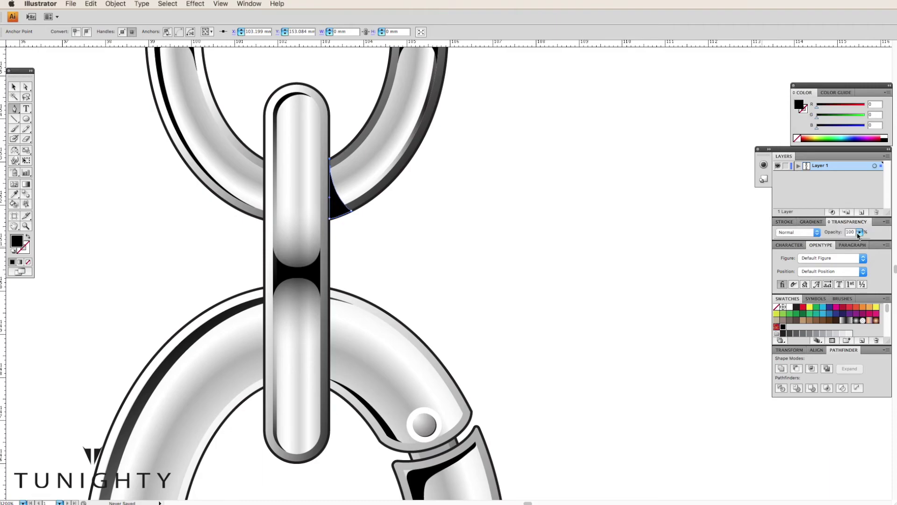
text(50)
key(Return)
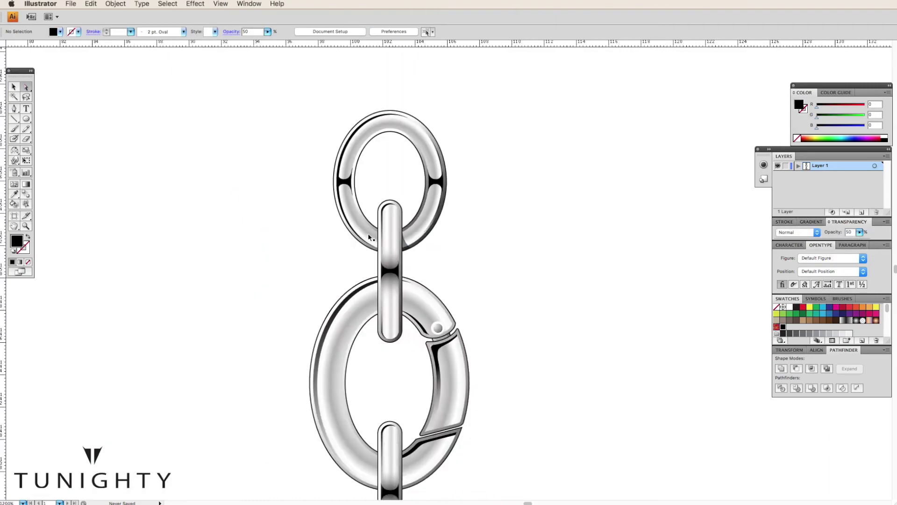
Draw a lower-junction shadow and eyedropper the 50% black shadow style onto it.
key(p)
click(330, 289)
click(330, 390)
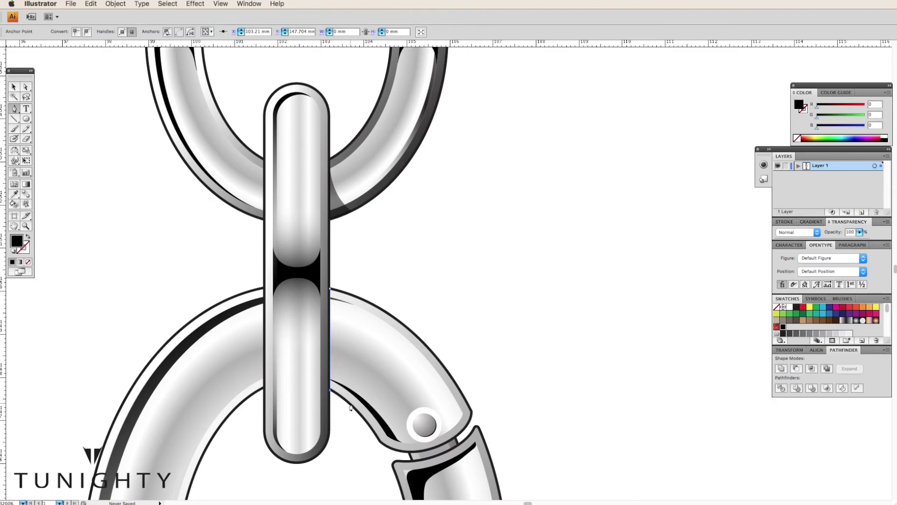
super+click(242, 281)
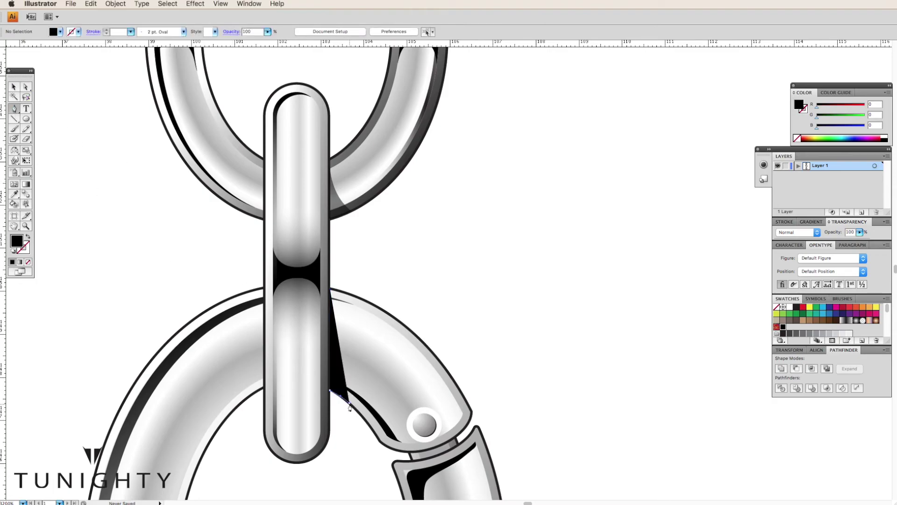
click(330, 289)
key(i)
click(331, 292)
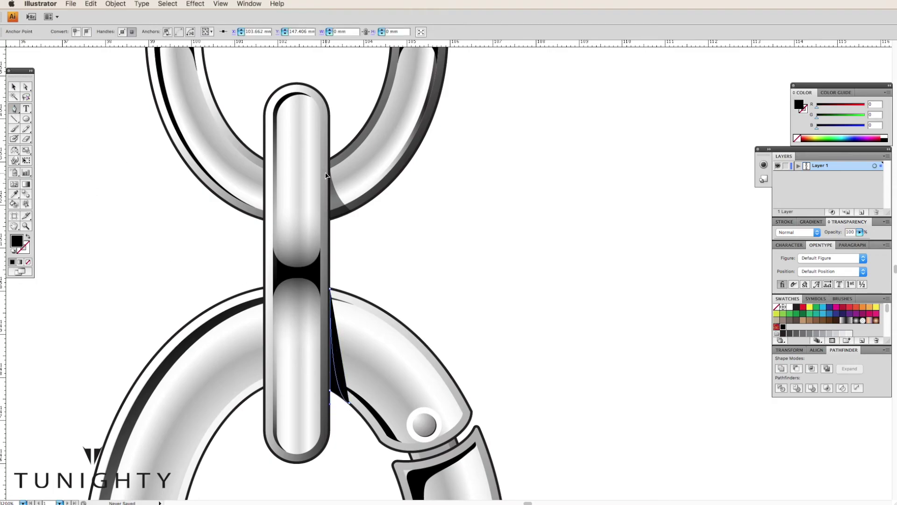
super+click(120, 238)
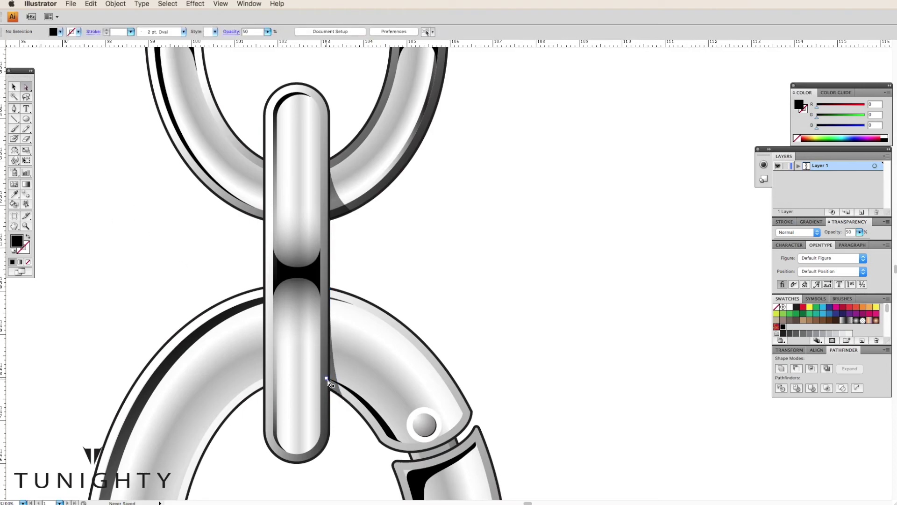
drag(324, 377, 351, 406)
key(super+shift+a)
Reflect a copy of the shadow vertically about the link's centre.
key(super+minus)
scroll(369, 239, down, 3)
click(369, 240)
key(super+plus)
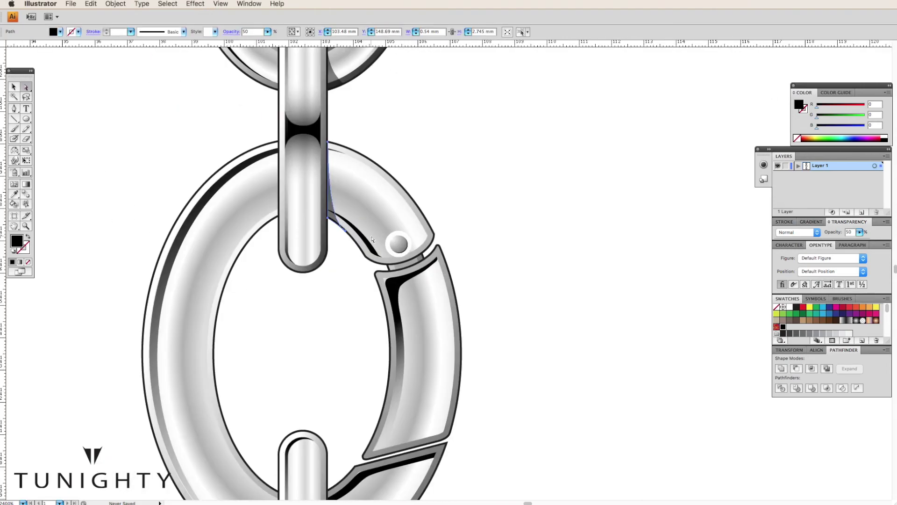
click(14, 153)
alt+click(322, 354)
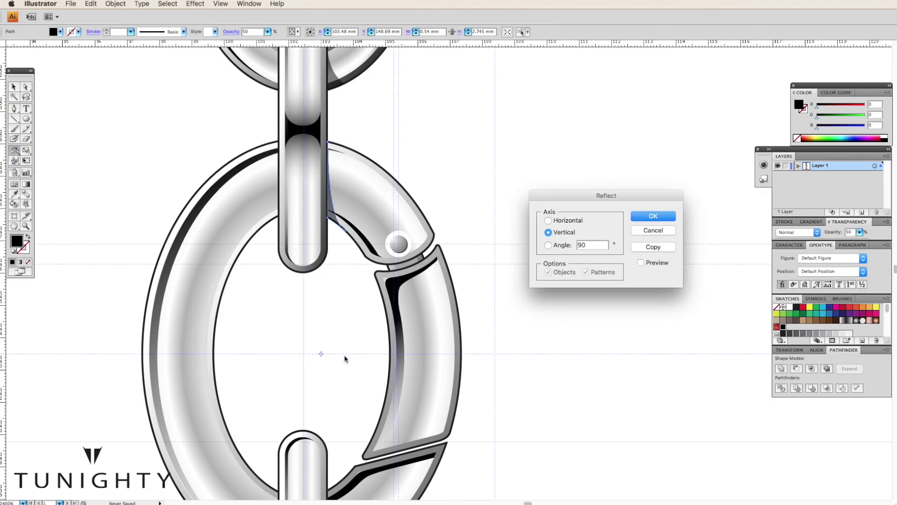
click(649, 247)
key(super+shift+a)
Draw a curved shadow path along the lower bar's edge down the ring.
scroll(308, 271, down, 5)
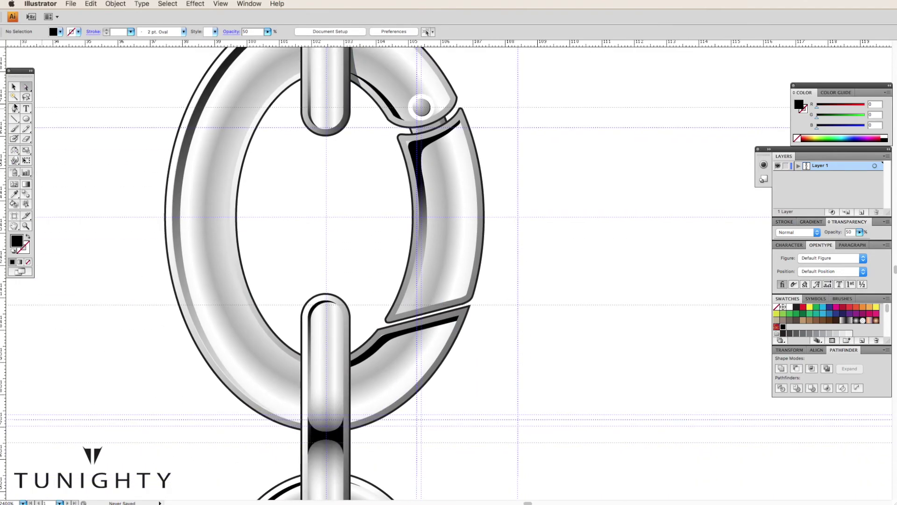
click(351, 356)
click(370, 422)
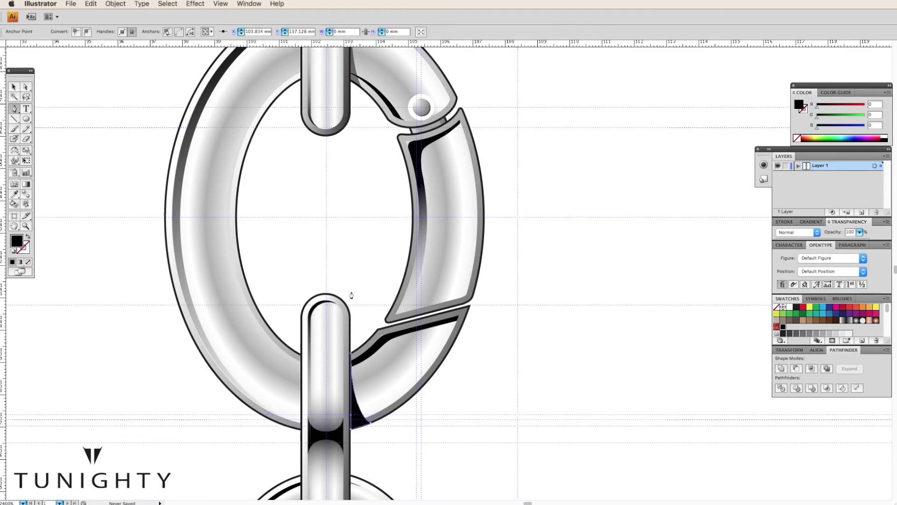
key(super+shift+a)
key(a)
scroll(181, 261, down, 5)
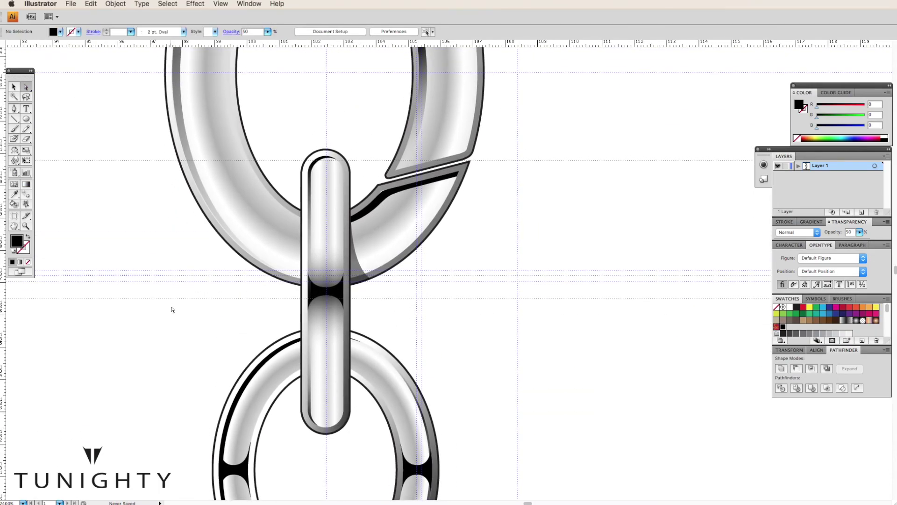
scroll(170, 311, down, 2)
Draw another shadow at the bar's right edge and give it the 50% shadow style.
click(14, 108)
click(328, 273)
key(super+equal)
key(super+equal)
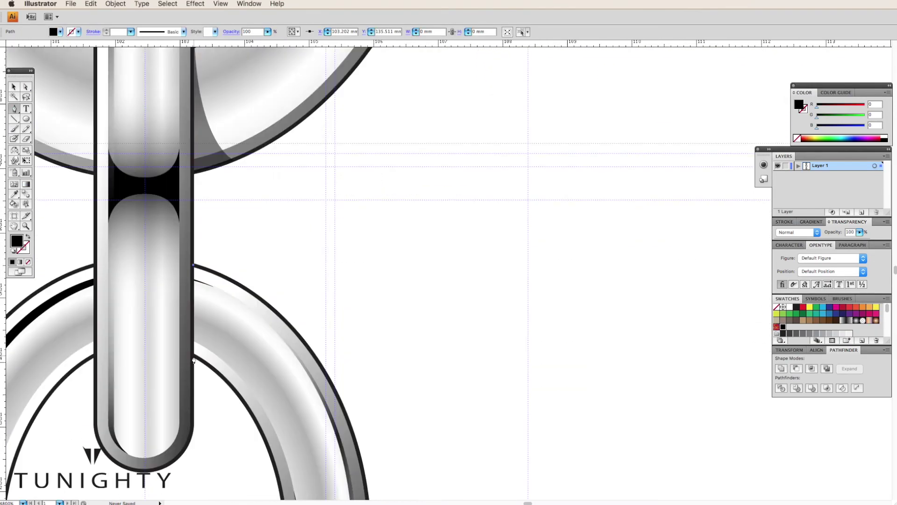
drag(191, 359, 208, 367)
key(i)
click(217, 152)
key(super+minus)
key(super+minus)
key(super+minus)
key(super+minus)
key(super+minus)
Inspect the shadows beside the upper and lower bars.
key(a)
click(351, 387)
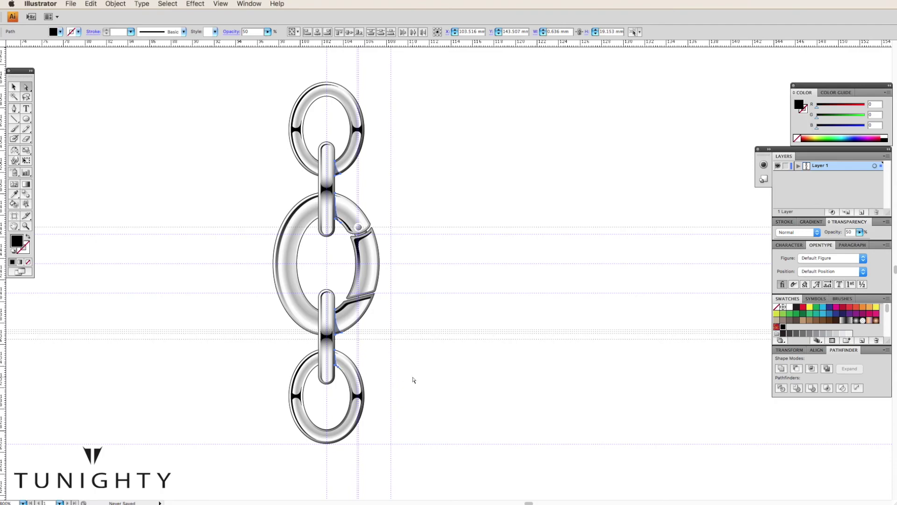
click(414, 380)
key(v)
click(336, 216)
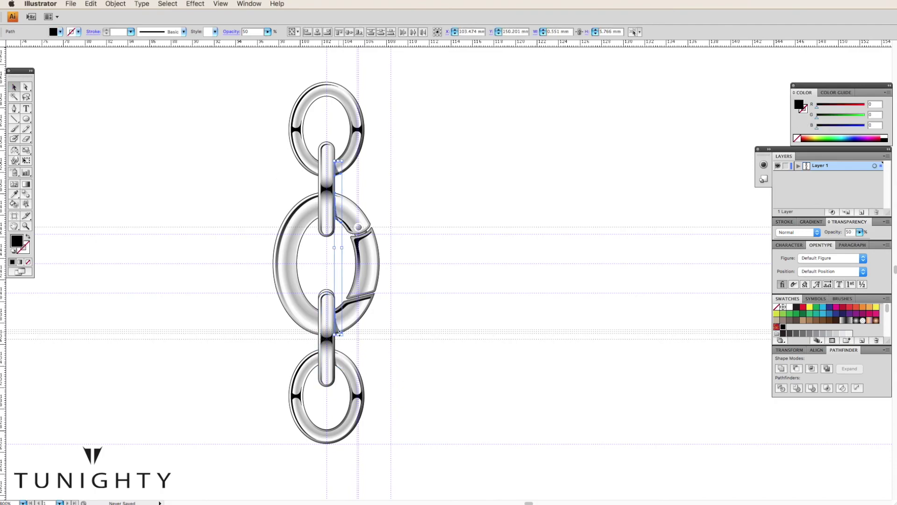
click(268, 322)
key(super+equal)
key(super+equal)
key(super+equal)
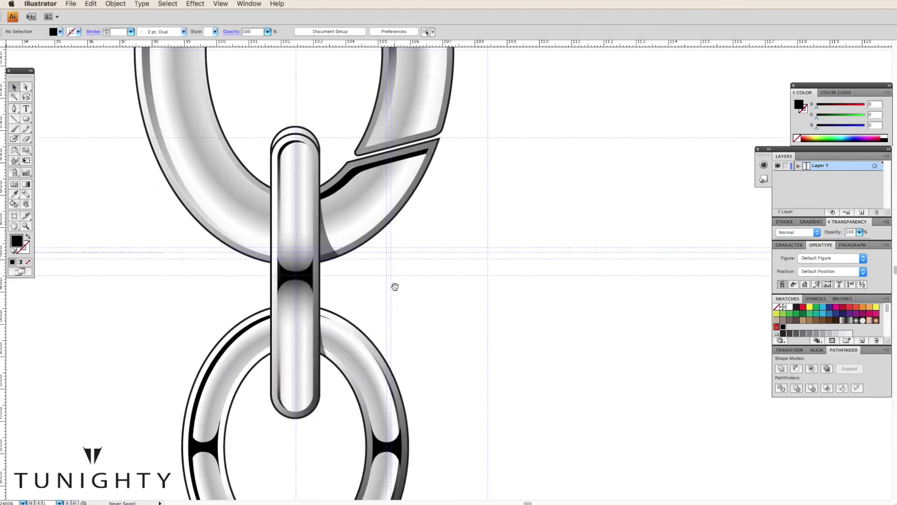
key(super+equal)
key(super+equal)
Check a shadow anchor point and select the lower bar and ring outlines.
key(a)
click(290, 370)
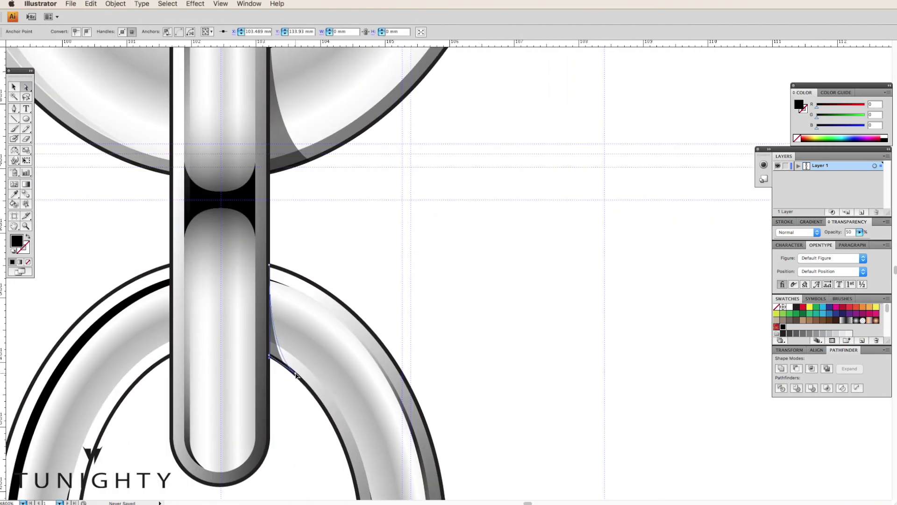
click(452, 344)
key(super+minus)
key(super+minus)
key(super+minus)
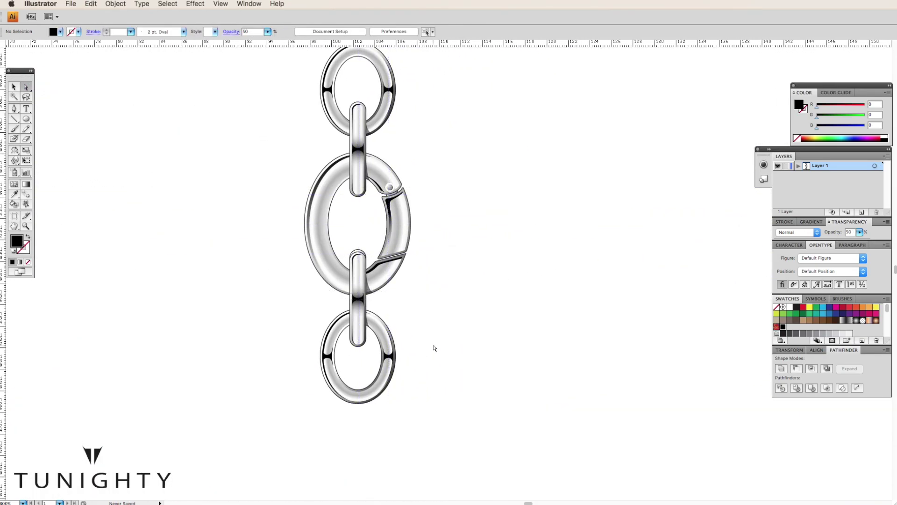
key(super+equal)
key(super+equal)
key(super+equal)
click(344, 310)
Recolour the selected ring and bar outlines mid grey.
shift+click(321, 227)
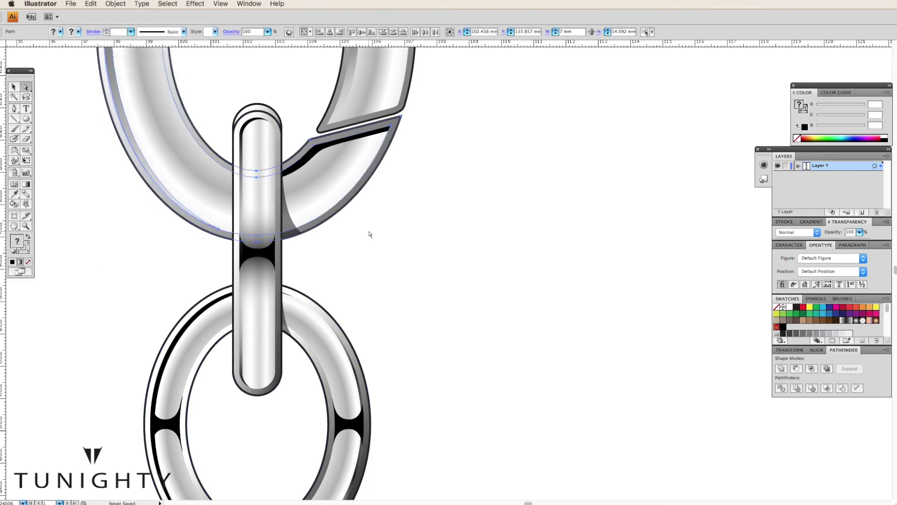
scroll(316, 269, down, 10)
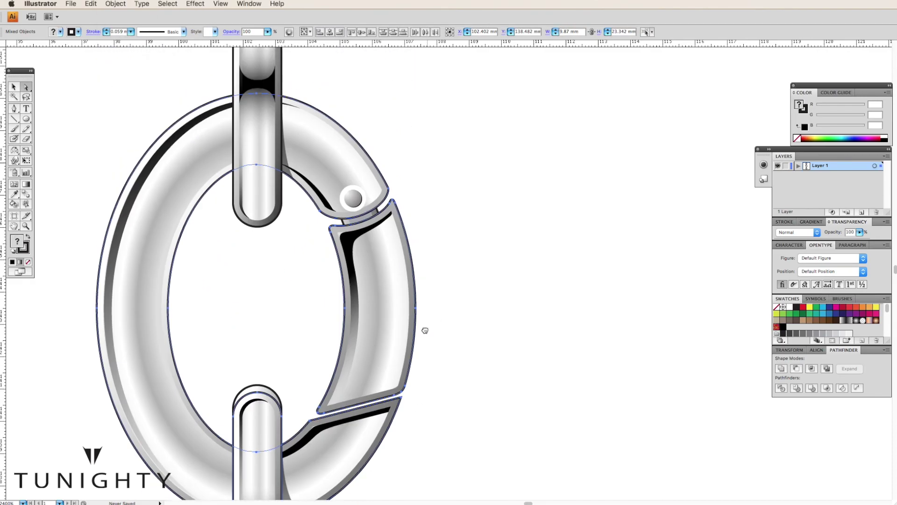
scroll(327, 271, up, 5)
shift+click(213, 286)
click(797, 333)
click(420, 286)
Lower the clasp pin's oval shadow to 70% opacity.
key(ctrl+minus)
key(ctrl+minus)
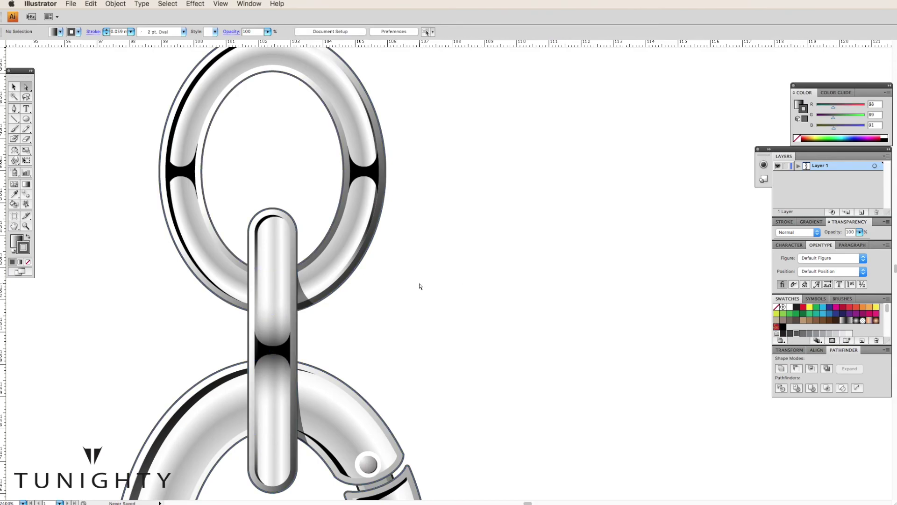
key(ctrl+minus)
key(ctrl+minus)
key(ctrl+minus)
key(ctrl+equal)
key(ctrl+equal)
key(ctrl+a)
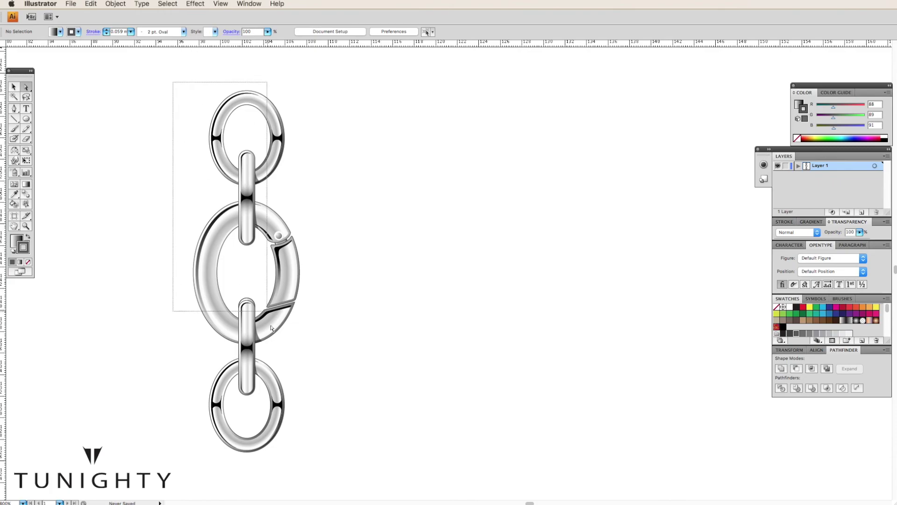
click(332, 287)
key(ctrl+equal)
key(ctrl+equal)
key(ctrl+equal)
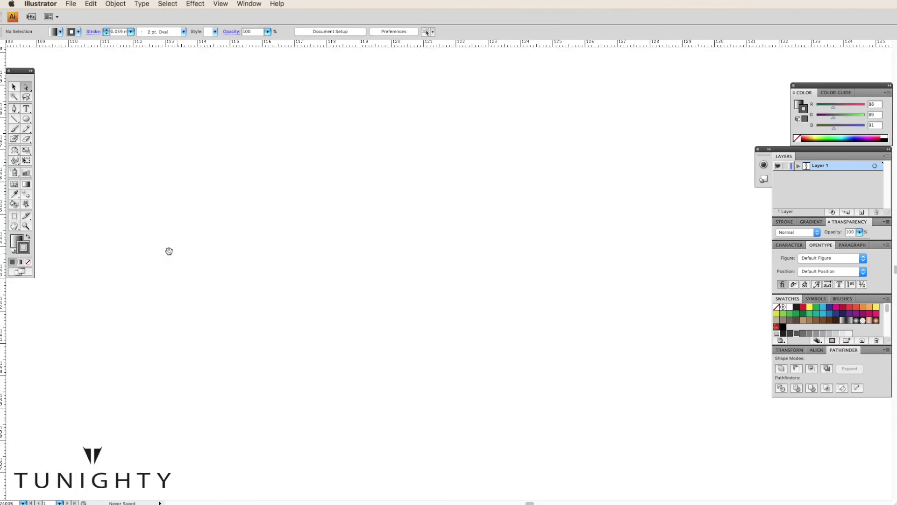
click(337, 255)
click(408, 280)
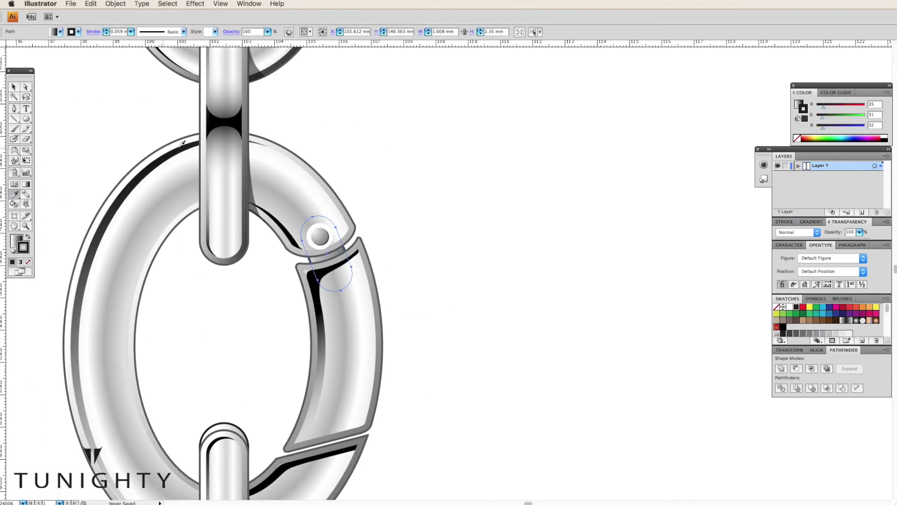
click(330, 258)
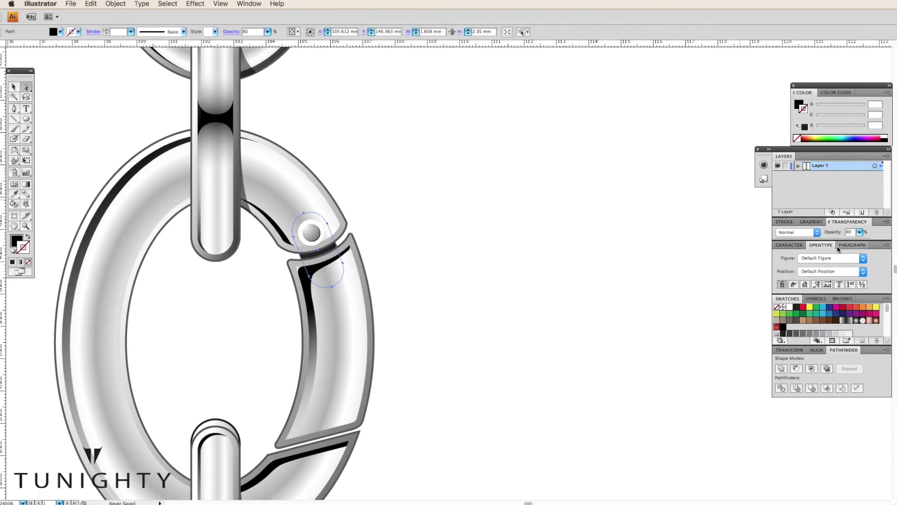
key(Return)
text(70)
key(Return)
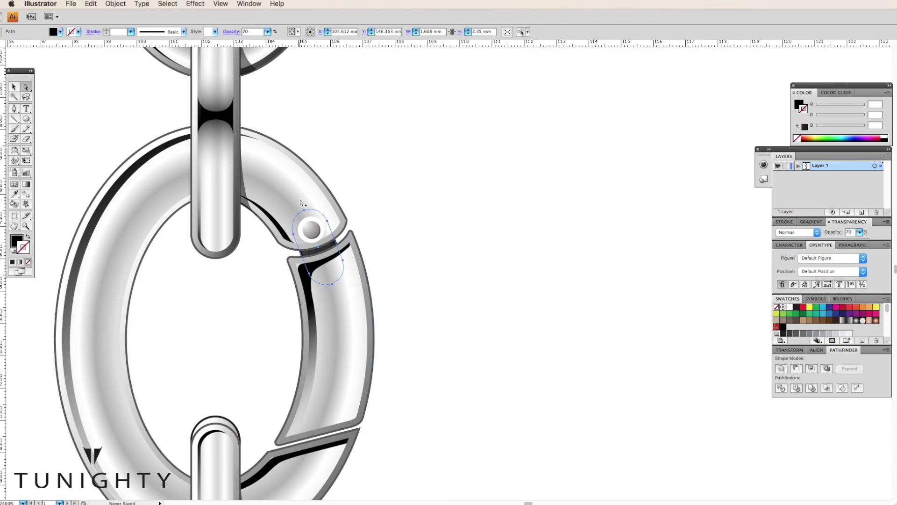
click(382, 222)
Give the lower ring's accent marks a black stroke and dark grey fill.
key(super+minus)
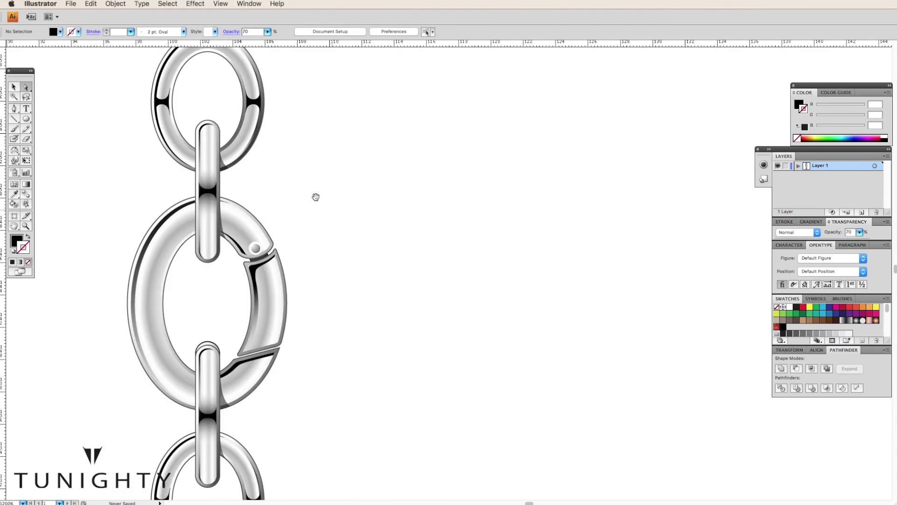
scroll(335, 222, up, 2)
click(356, 156)
scroll(361, 396, down, 5)
click(783, 327)
double_click(15, 241)
click(715, 228)
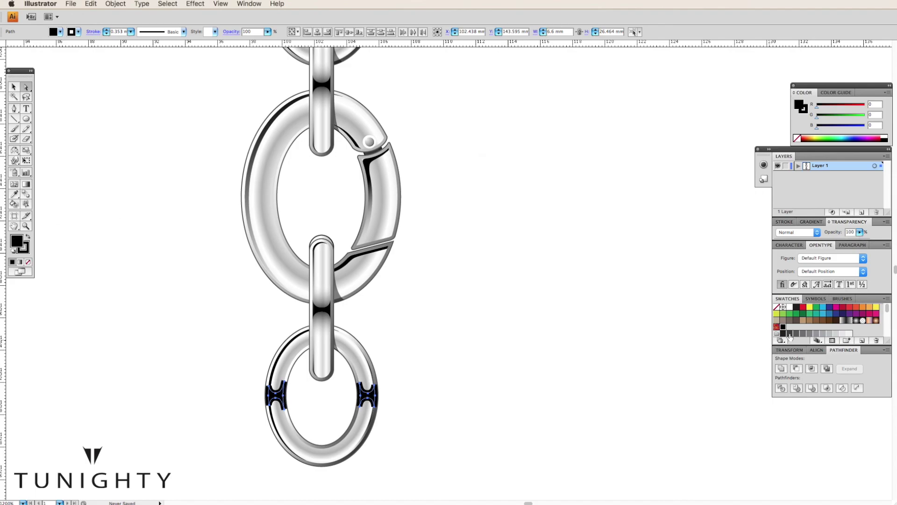
click(790, 333)
click(605, 344)
key(ctrl+minus)
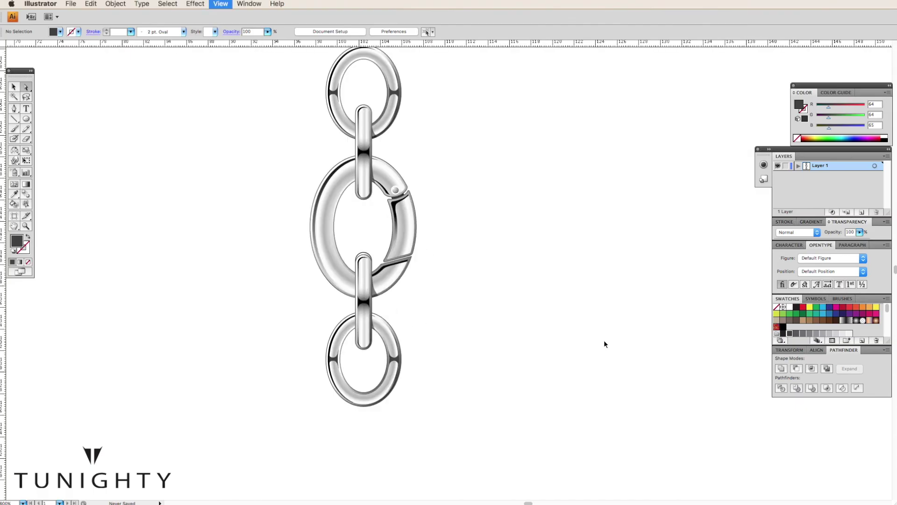